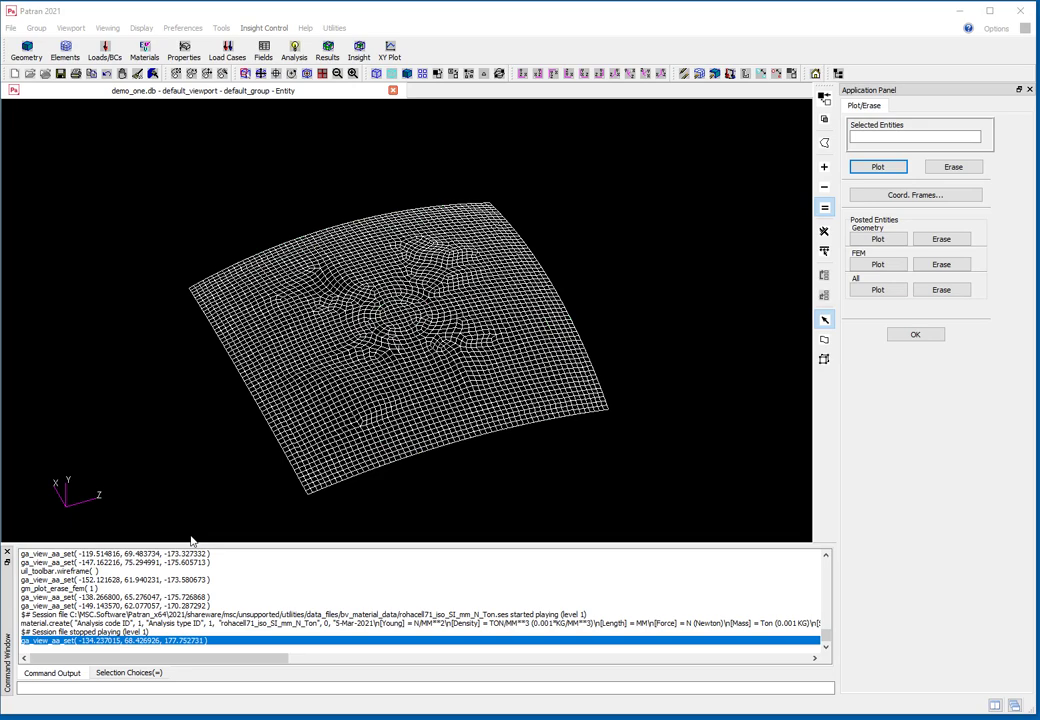
- Hide the finite element mesh, inspect the underlying surface geometry of the curved panel, and display the mesh again
middle_click_drag(315, 340, 399, 363)
left_click(941, 265)
mouse_move(682, 295)
middle_mouse_down()
mouse_move(685, 364)
mouse_move(671, 302)
mouse_move(695, 302)
mouse_move(685, 302)
mouse_move(689, 279)
middle_mouse_up()
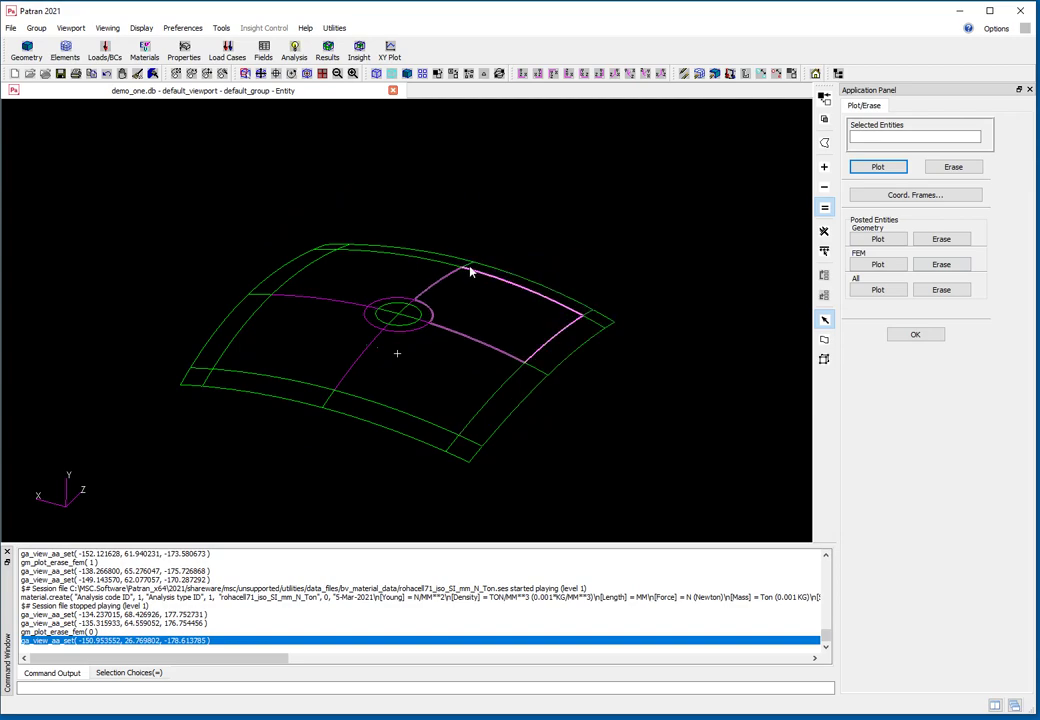
middle_click_drag(578, 443, 550, 441)
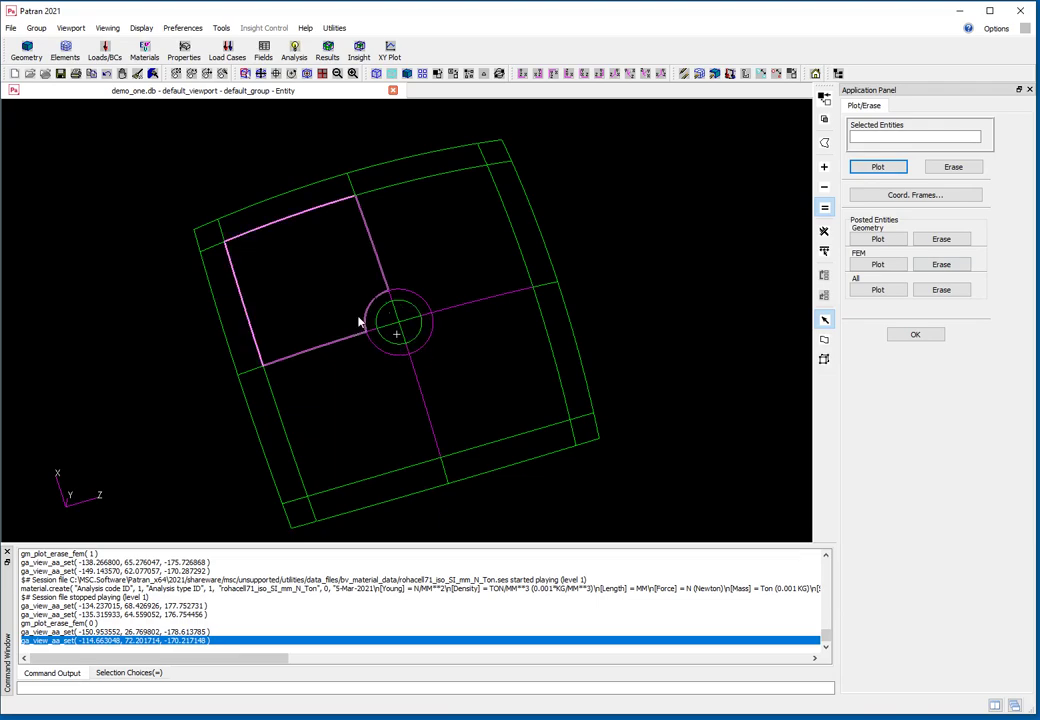
mouse_move(622, 360)
middle_mouse_down()
mouse_move(650, 342)
mouse_move(641, 306)
mouse_move(662, 323)
mouse_move(638, 295)
mouse_move(648, 252)
mouse_move(657, 258)
middle_mouse_up()
left_click(877, 264)
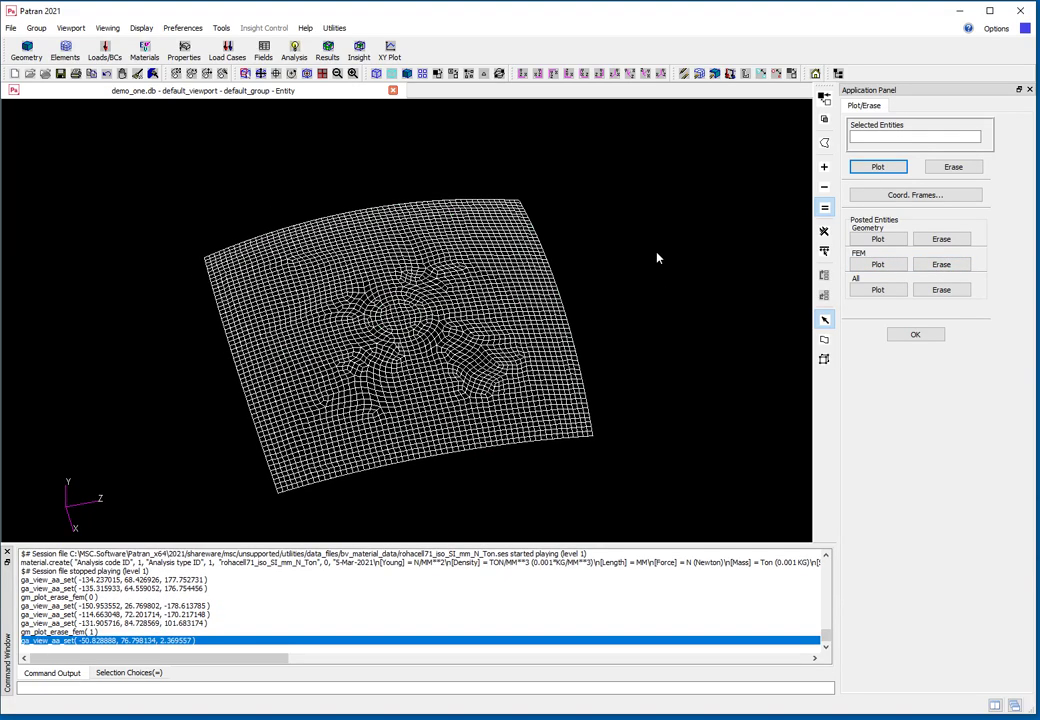
- Review the input properties of the existing isotropic material rohacell71_iso_SI_mm_N_Ton
left_click(145, 50)
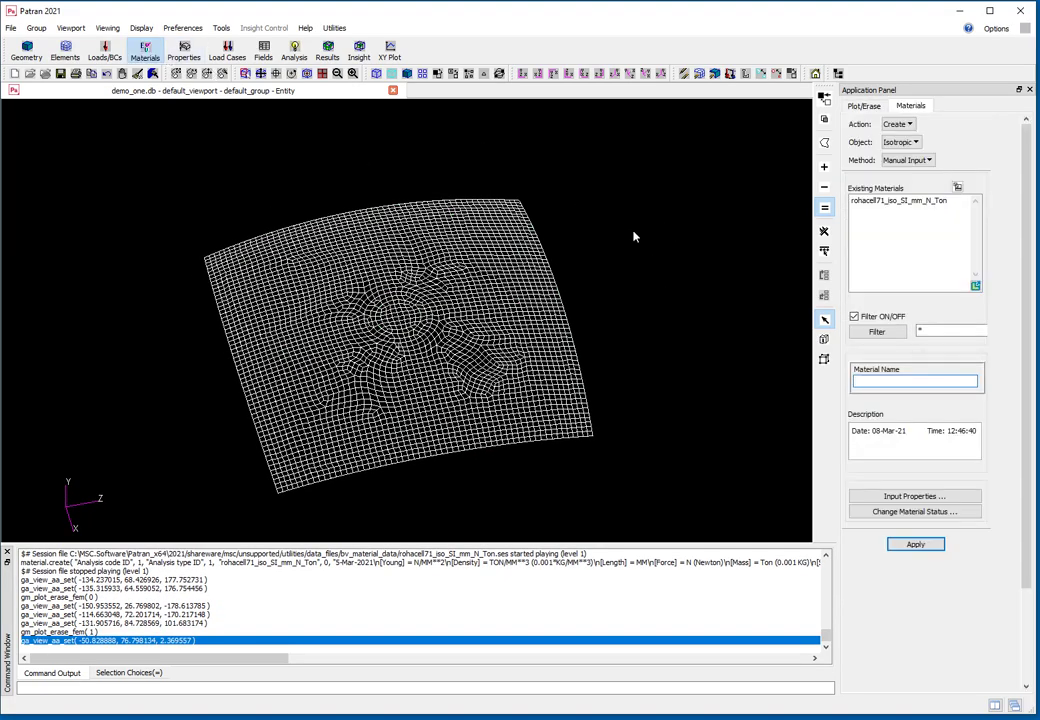
left_click(899, 201)
left_click(914, 496)
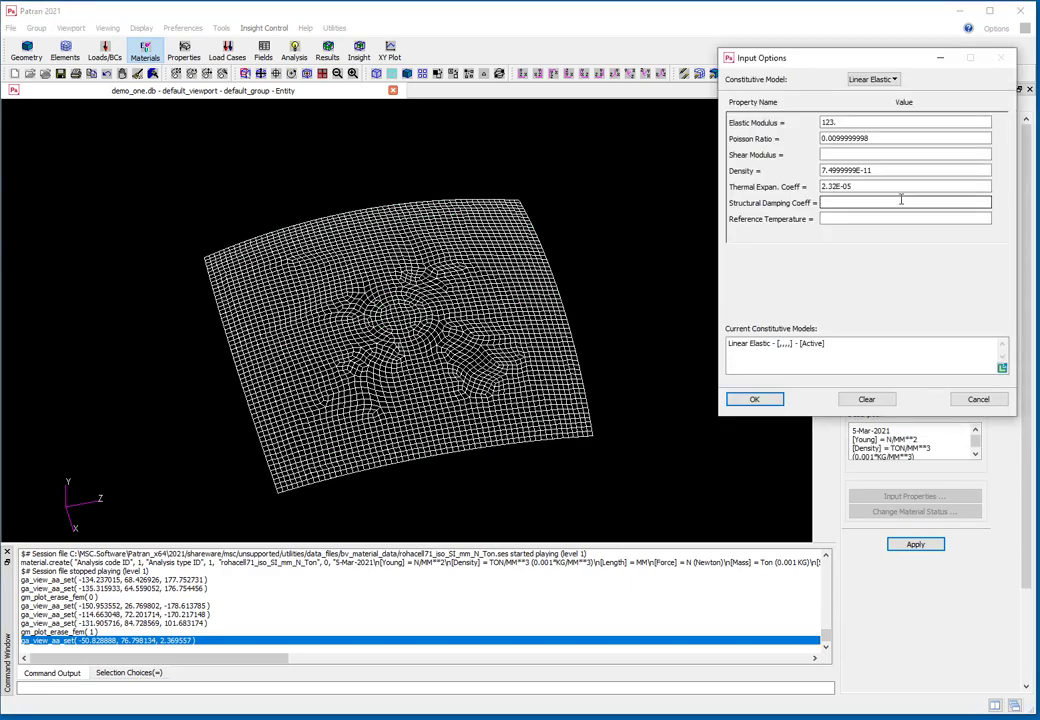
left_click(777, 399)
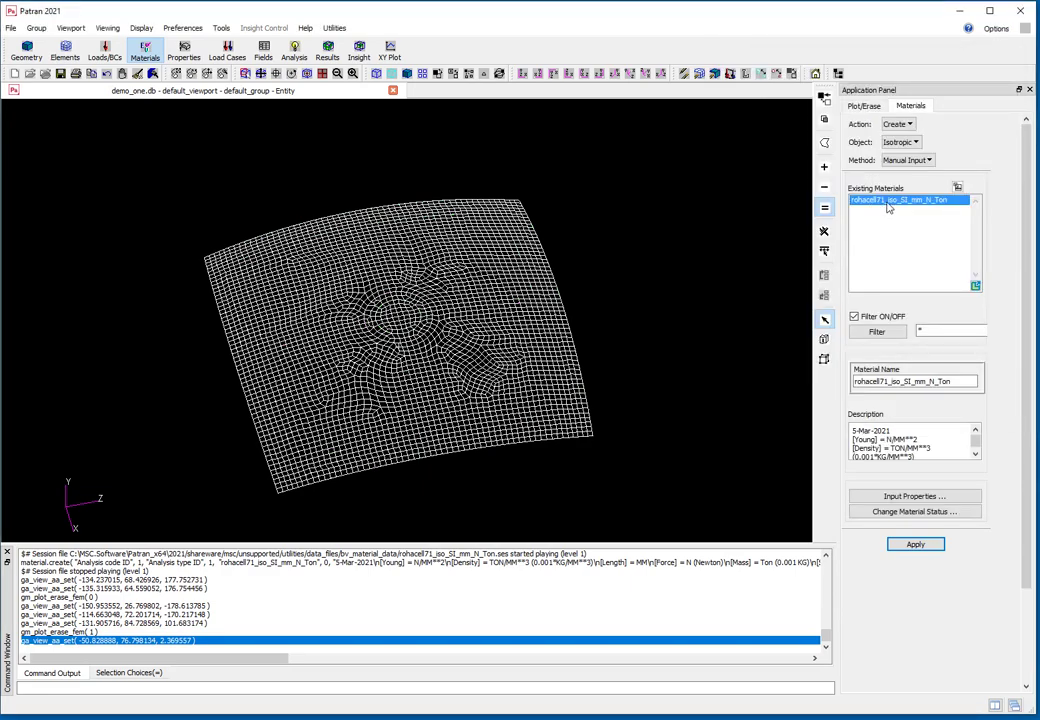
- List the 2D orthotropic materials and review the input properties of woven_ortho_SI_mm_N_Ton
left_click(914, 142)
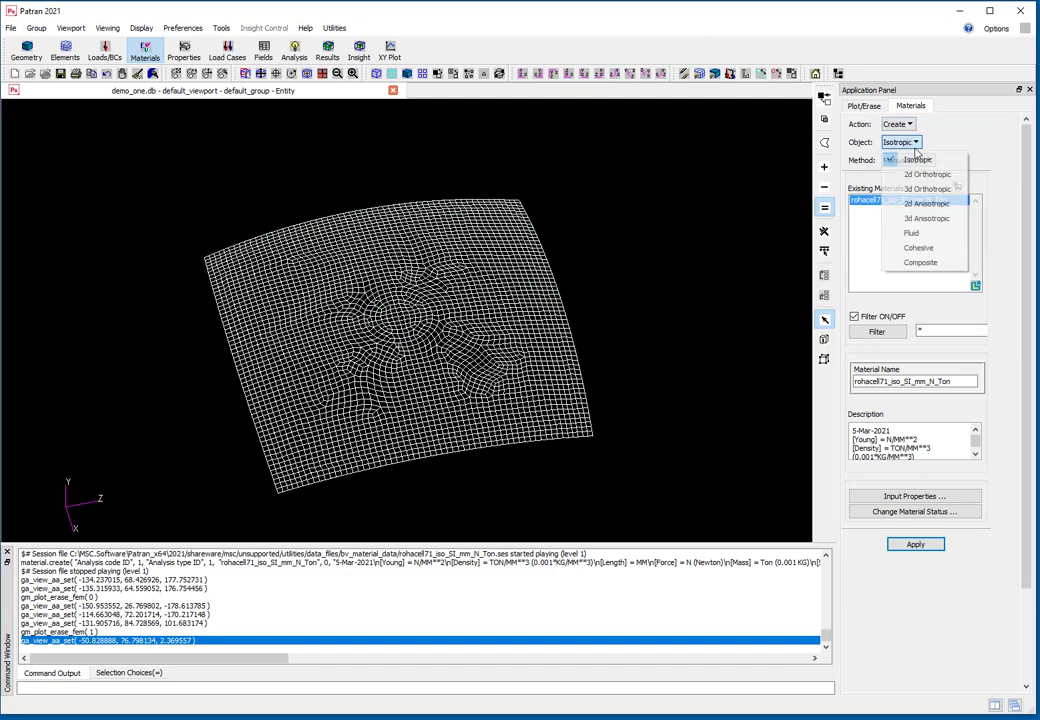
left_click(930, 176)
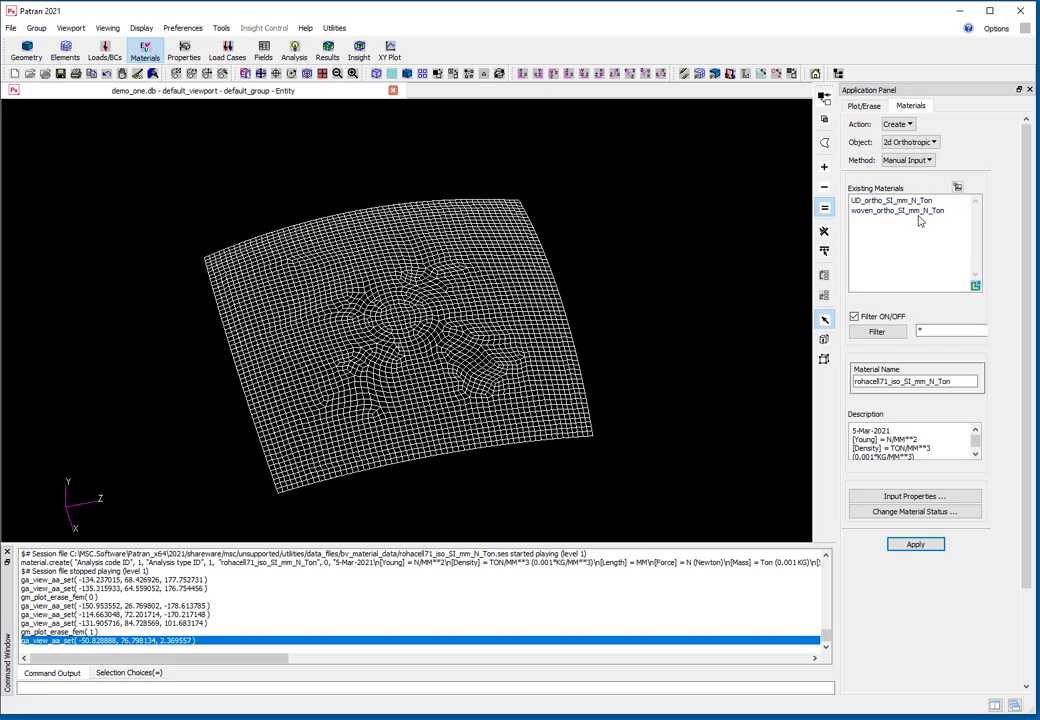
left_click(914, 496)
left_click(754, 463)
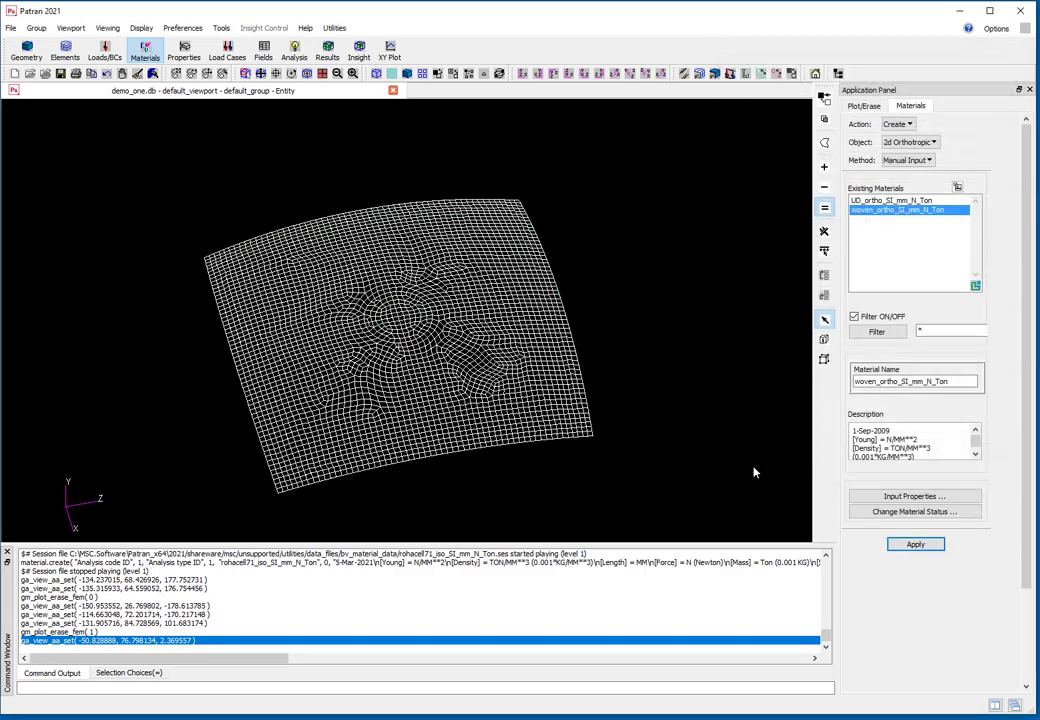
- Start Laminate Modeler and create a new layup file named aaa
left_click(221, 27)
mouse_move(255, 60)
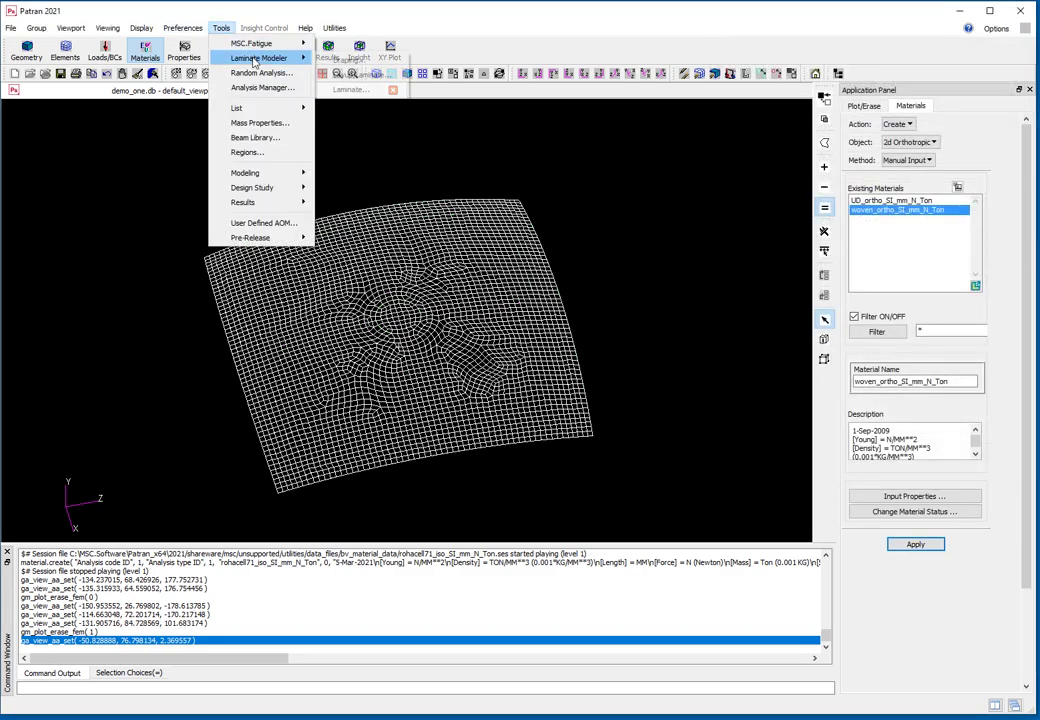
left_click(360, 75)
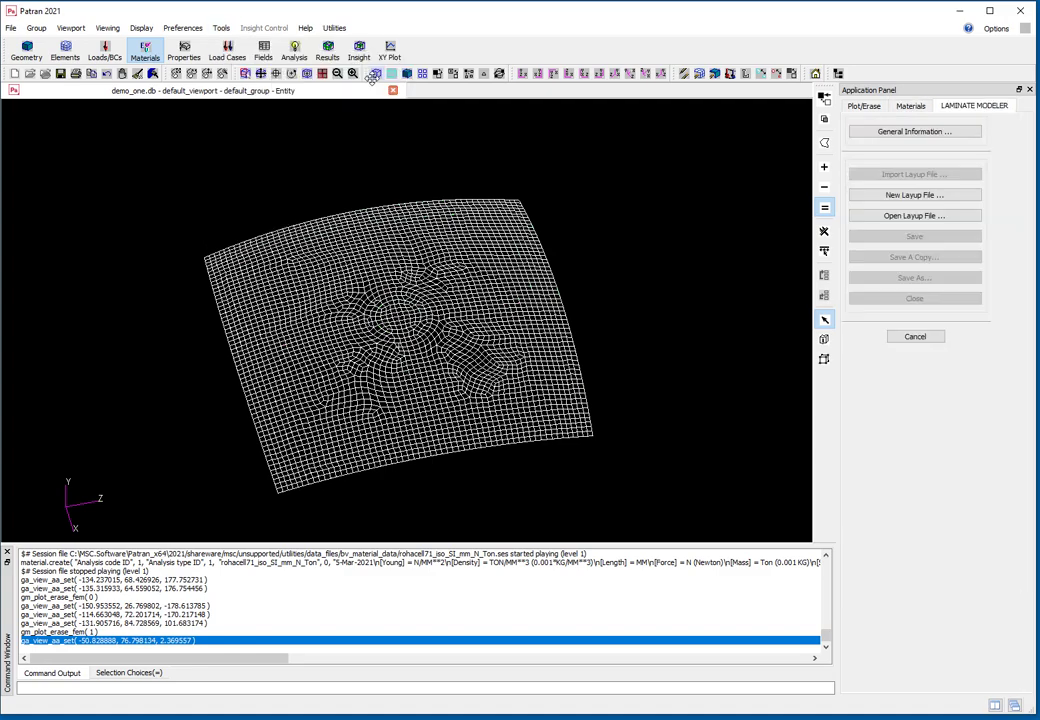
left_click(915, 198)
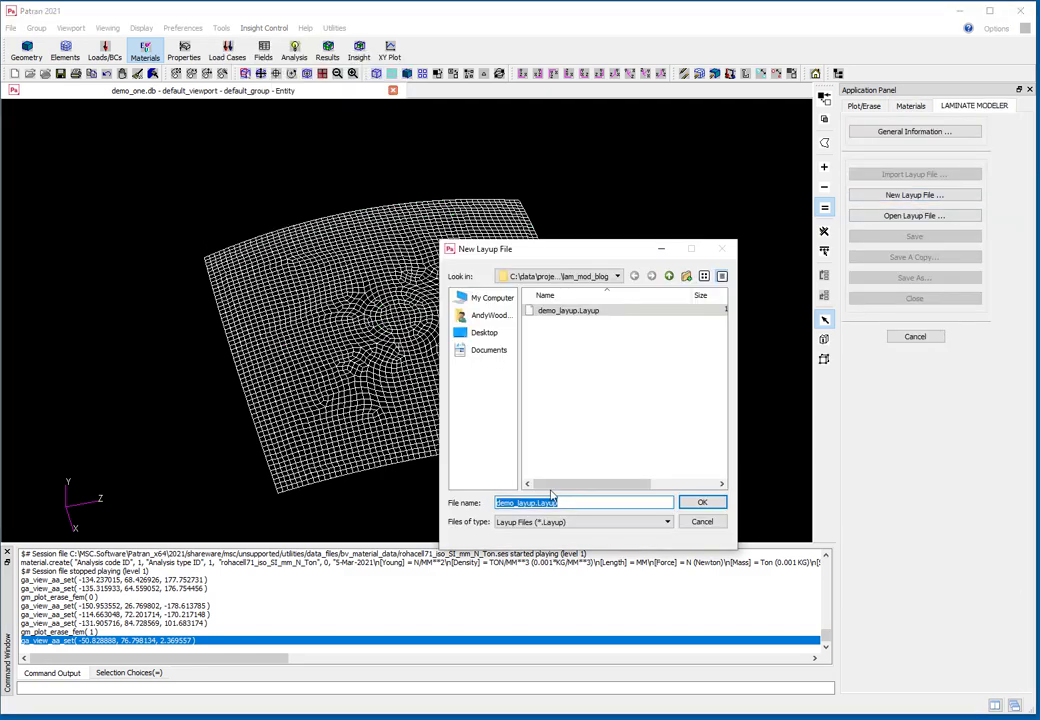
type("aaa")
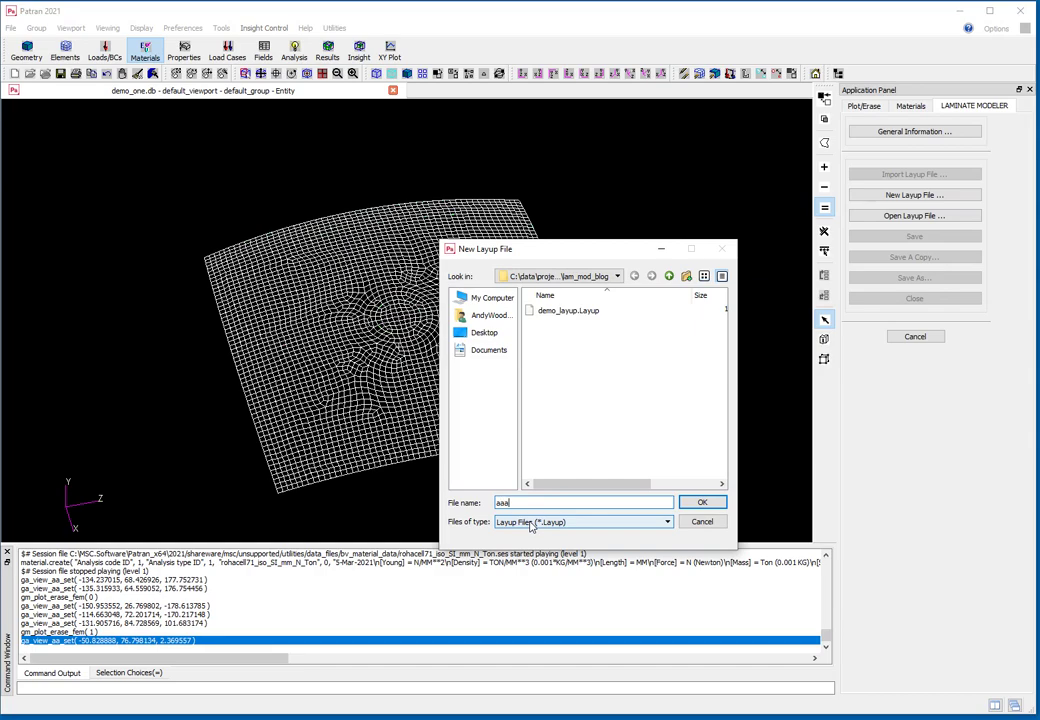
key("Return")
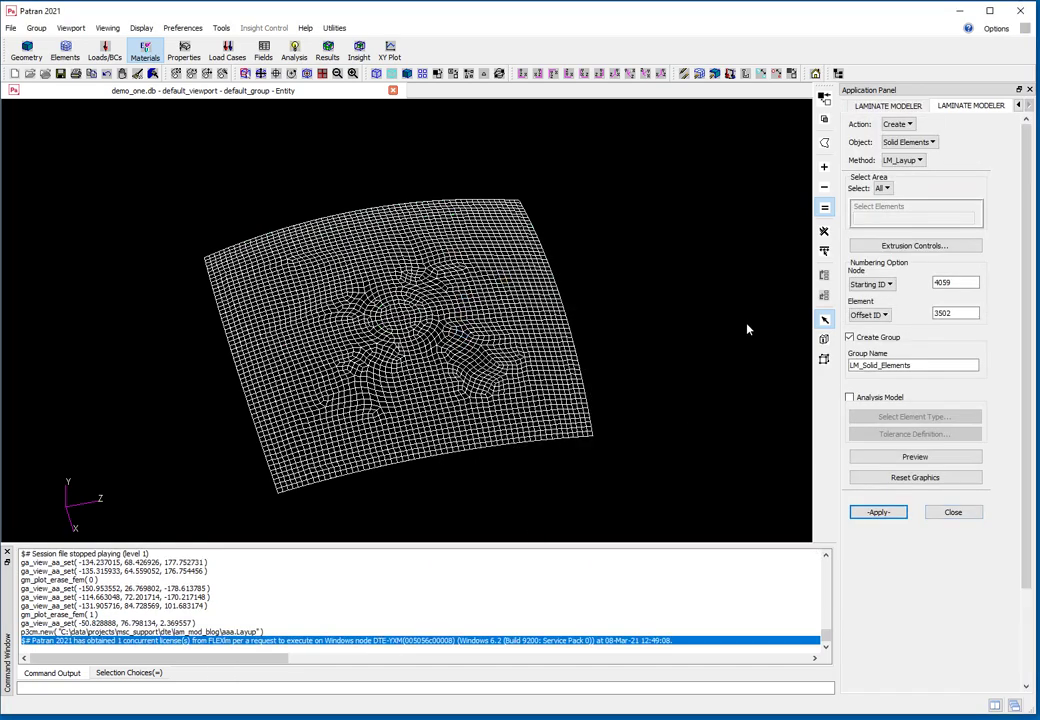
- Create an LM_Material named UD of type Drape (Slide), based on UD_ortho_SI_mm_N_Ton, with a thickness of 0.4
left_click(906, 145)
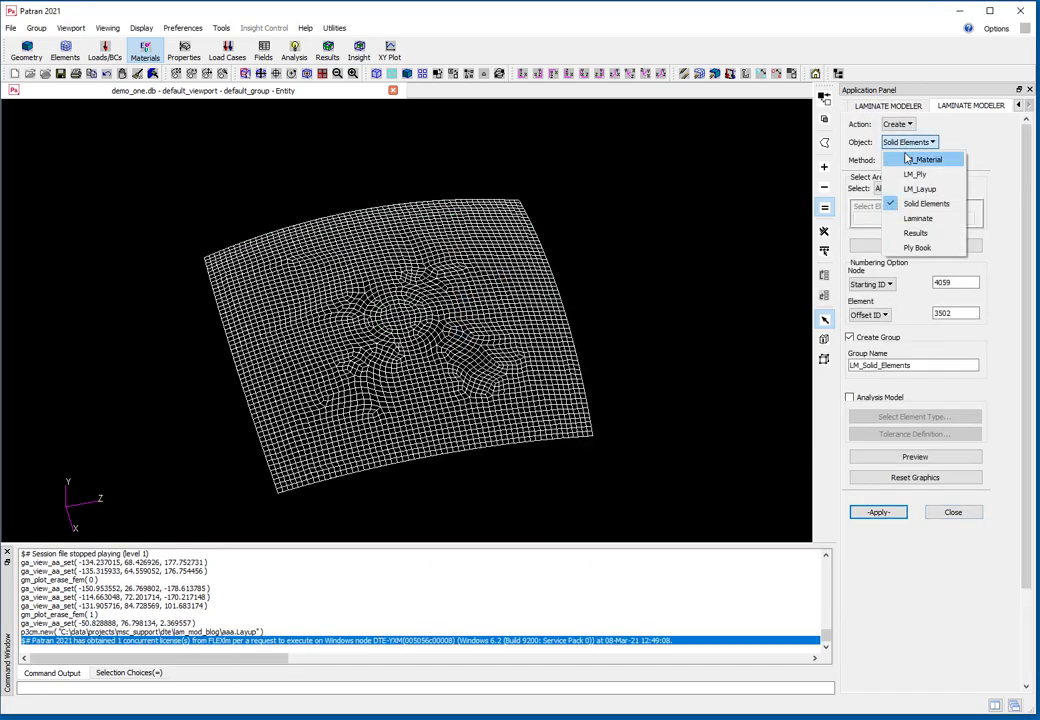
left_click(921, 159)
double_click(877, 259)
type("UD")
left_click(949, 279)
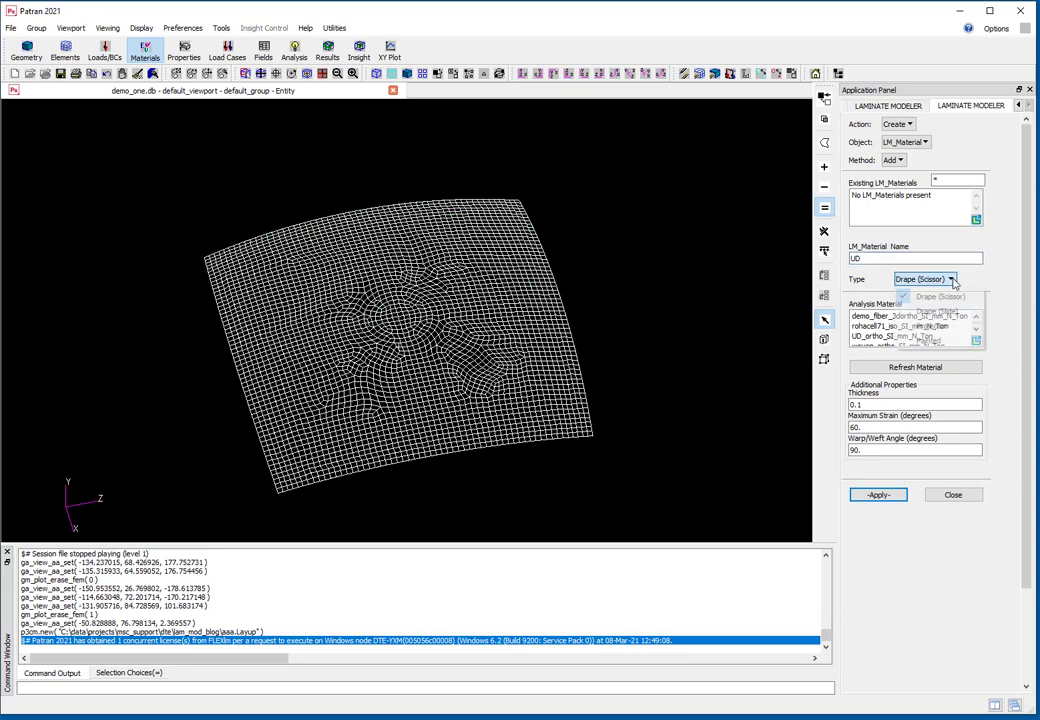
left_click(946, 313)
type("1")
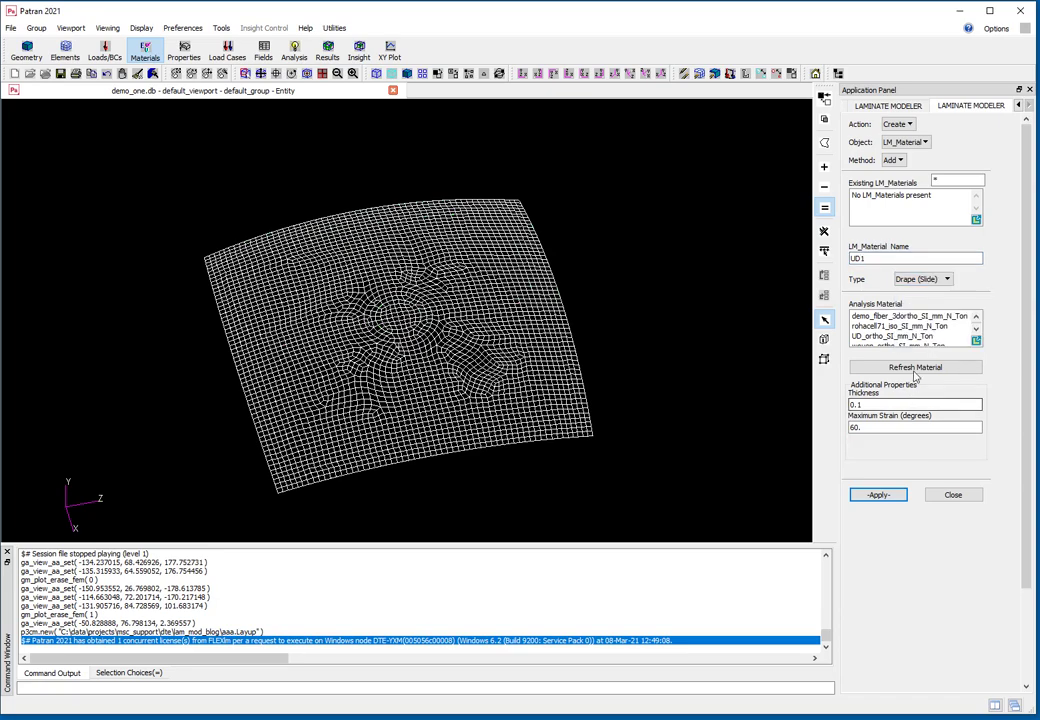
left_click(907, 336)
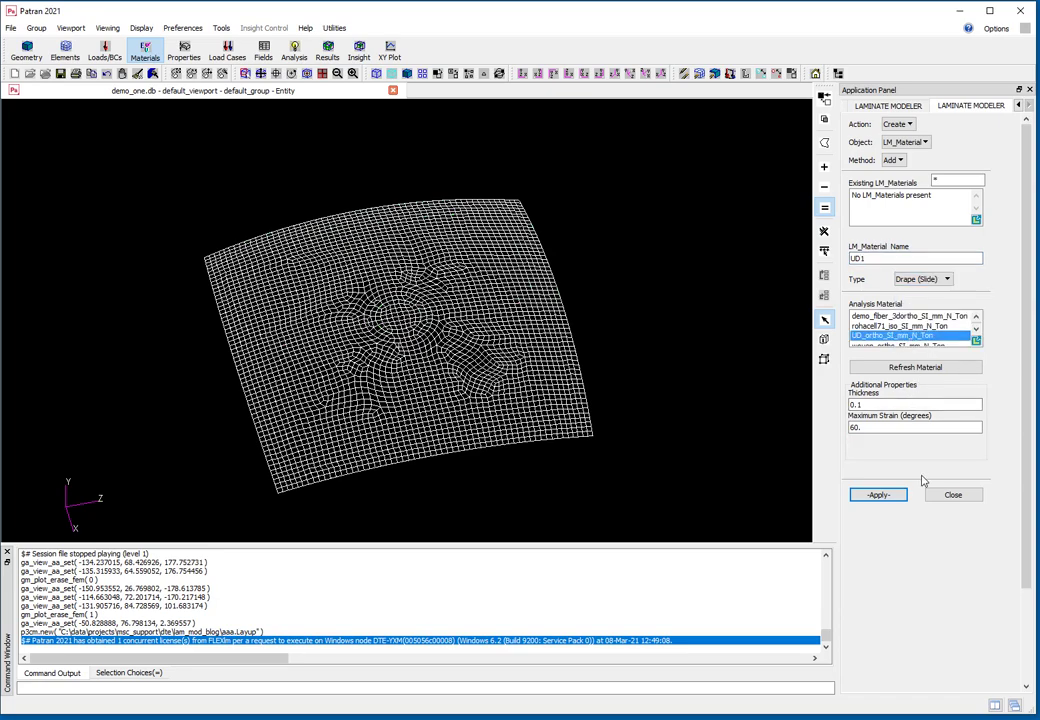
left_click_drag(865, 405, 856, 405)
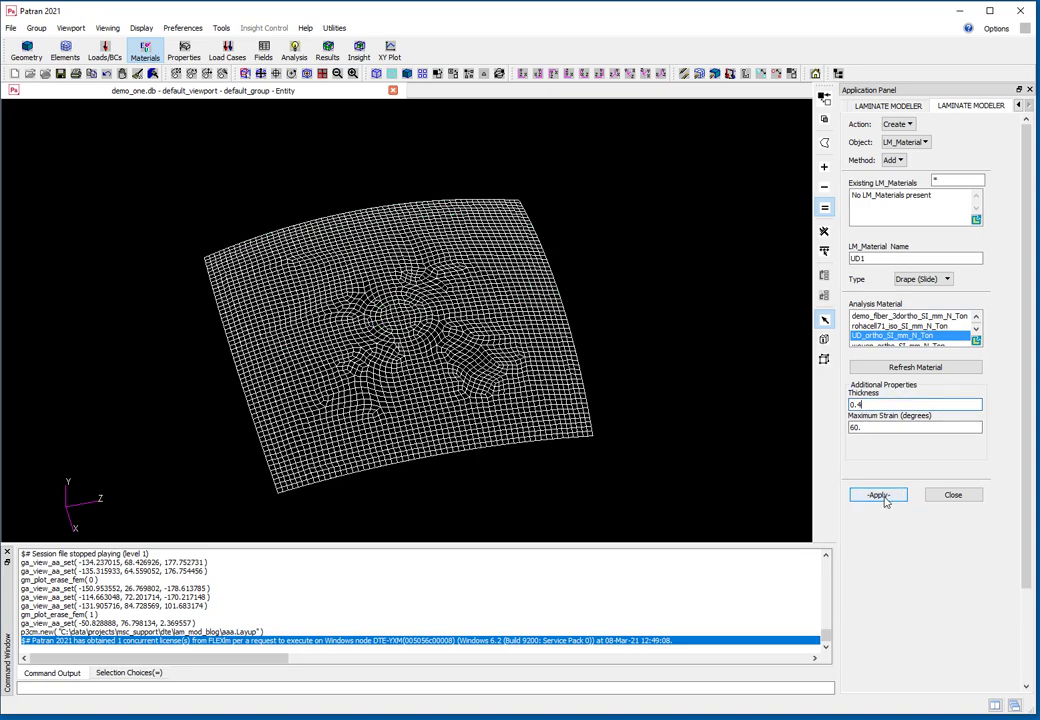
left_click_drag(859, 259, 866, 260)
key("BackSpace")
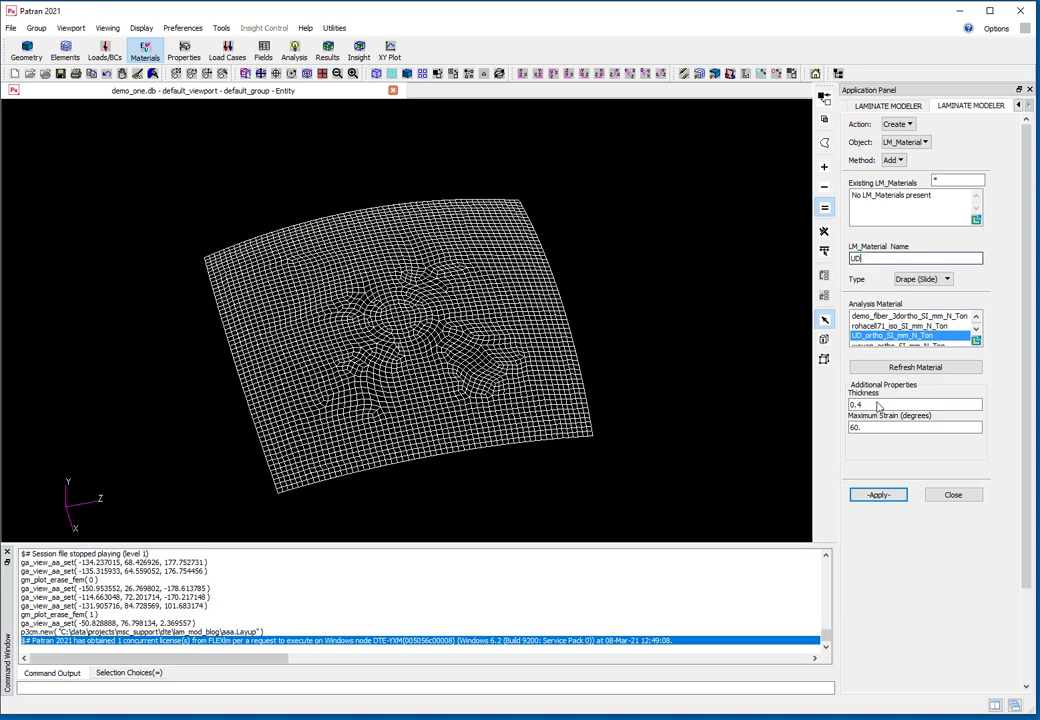
left_click(878, 494)
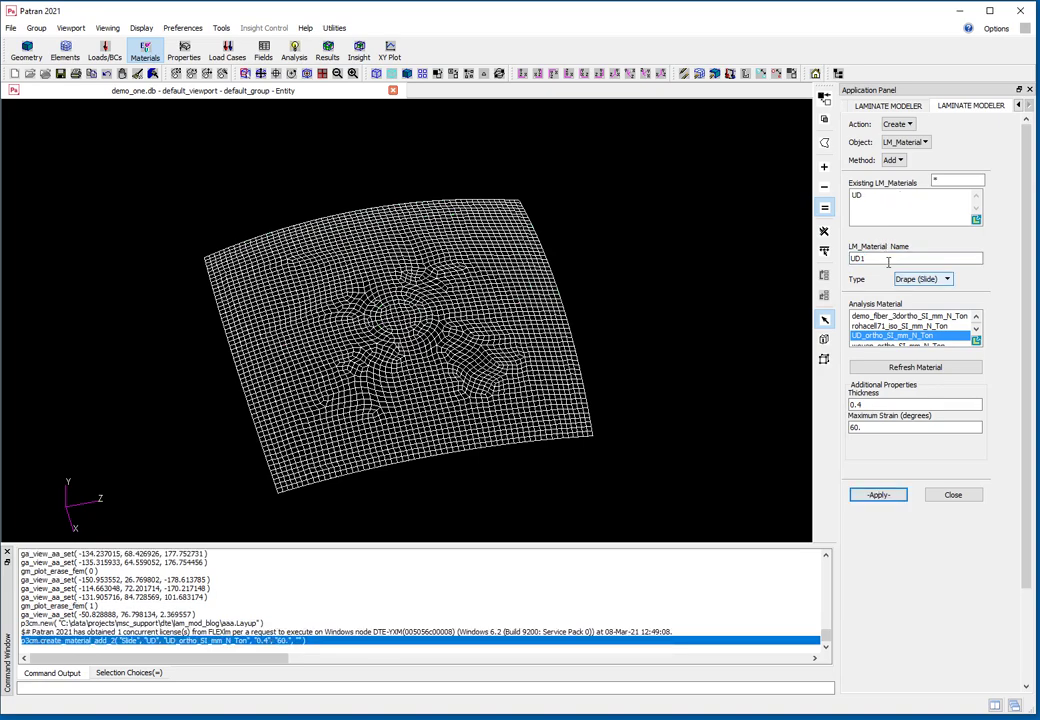
- Create an LM_Material named woven of type Drape (Scissor), based on woven_ortho_SI_mm_N_Ton, keeping the 0.4 thickness
double_click(927, 257)
type("wo")
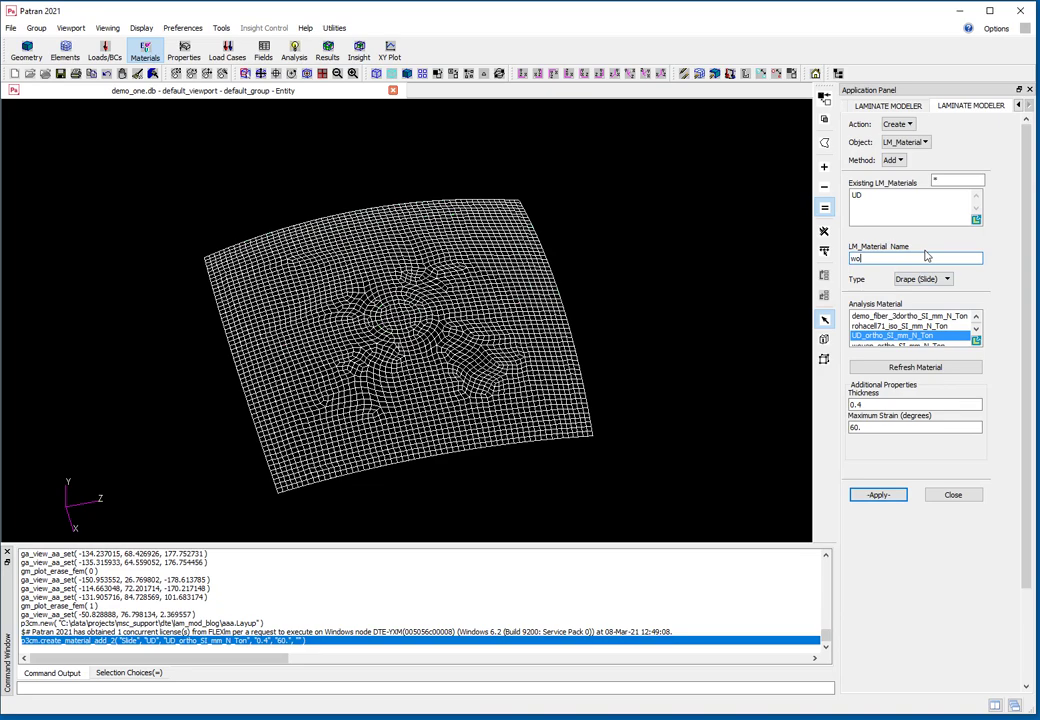
type("ven1")
left_click(923, 279)
left_click(950, 297)
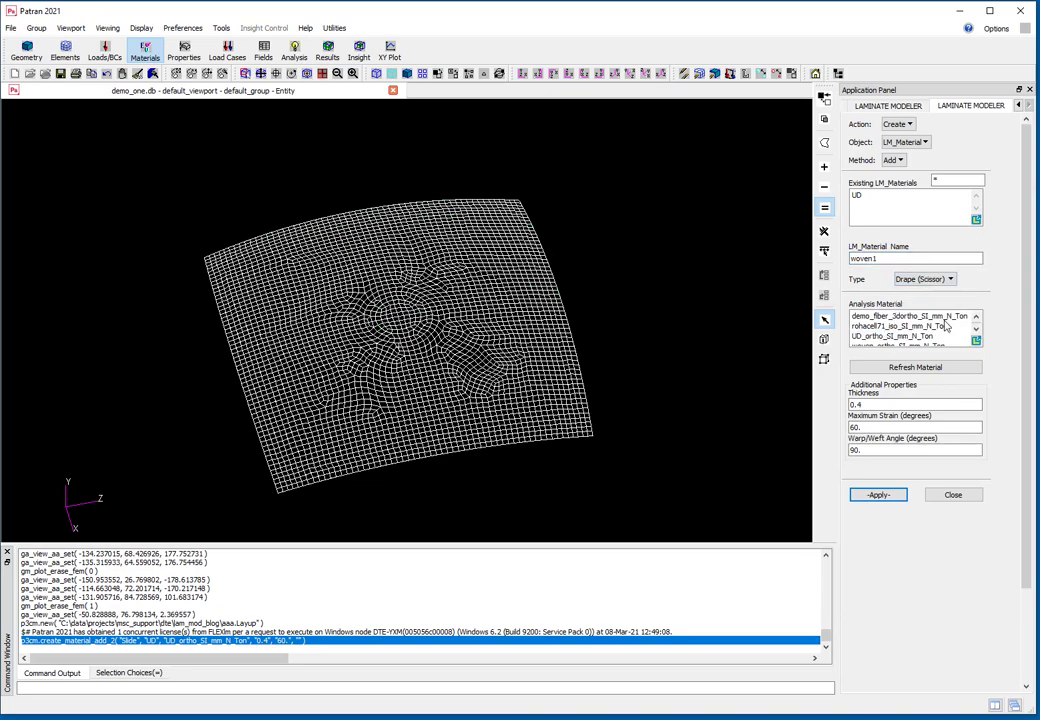
left_click_drag(874, 258, 886, 257)
key("BackSpace")
left_click(976, 329)
left_click(912, 337)
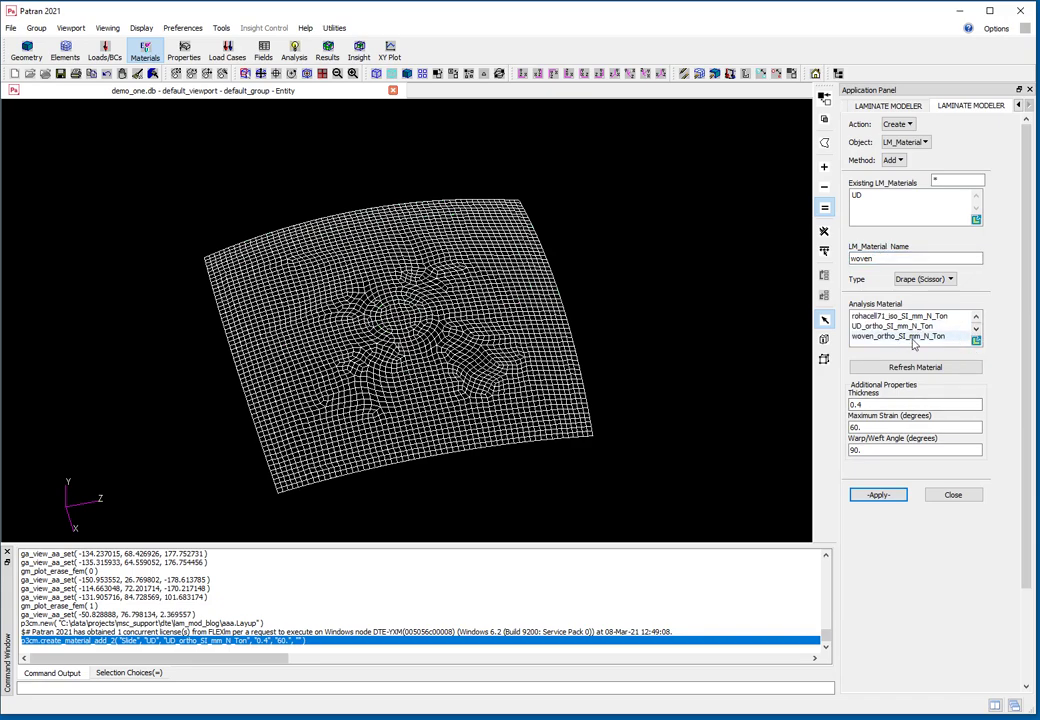
left_click(878, 494)
- Create an LM_Material named foam of type Painted, based on rohacell71_iso_SI_mm_N_Ton, with a thickness of 4
left_click(940, 279)
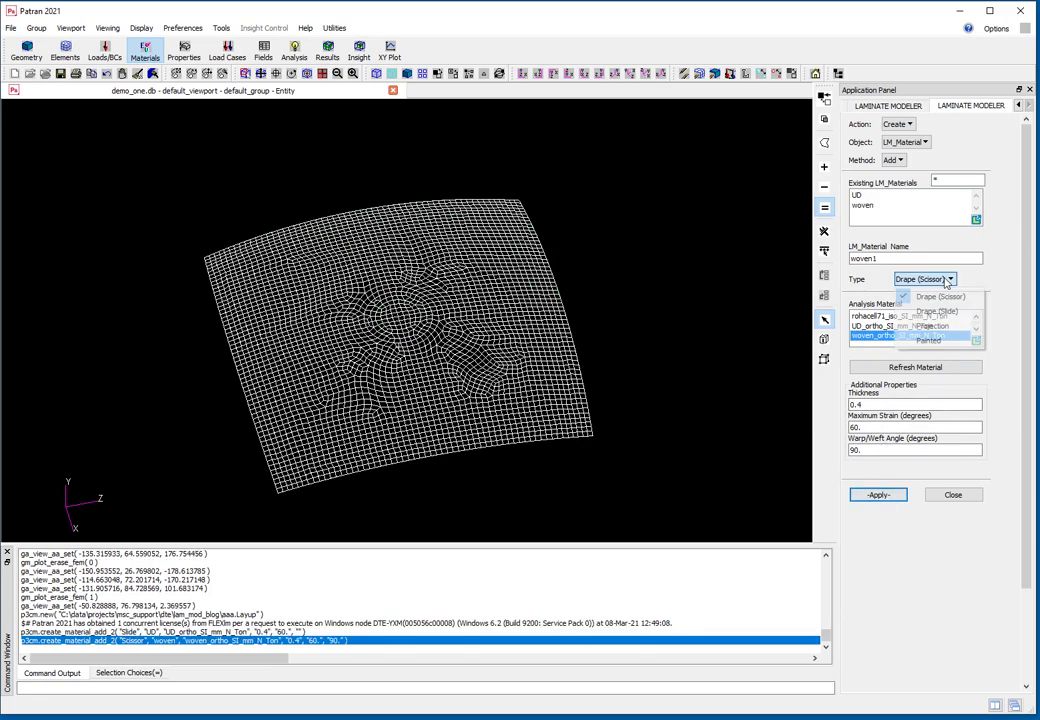
left_click(950, 339)
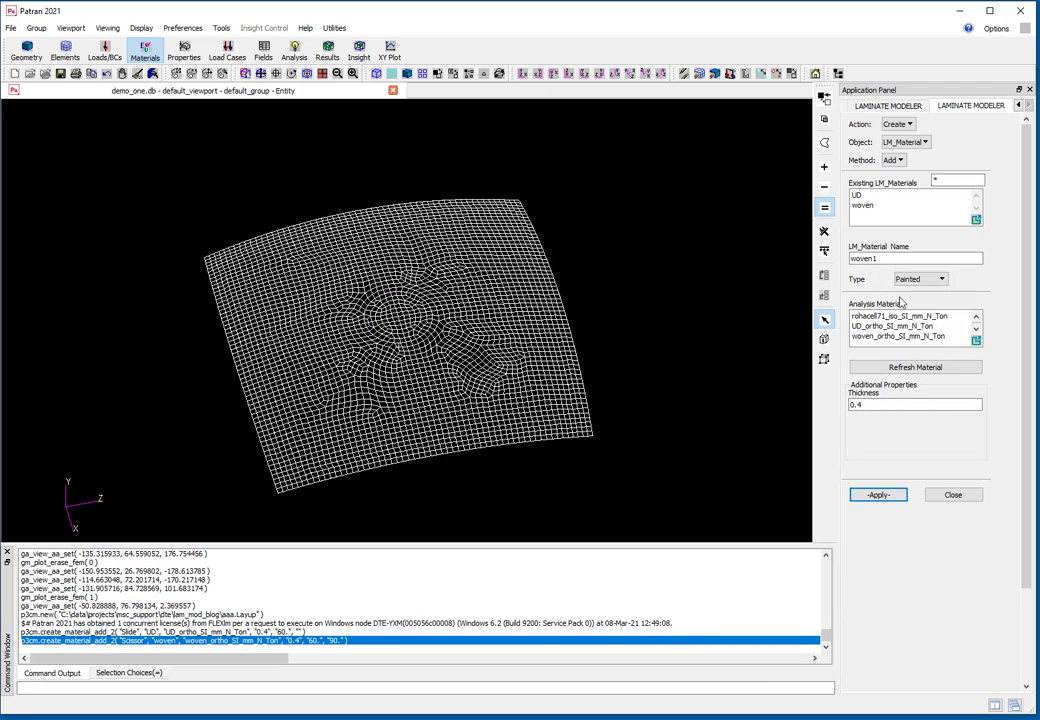
left_click(880, 315)
double_click(876, 258)
type("foam")
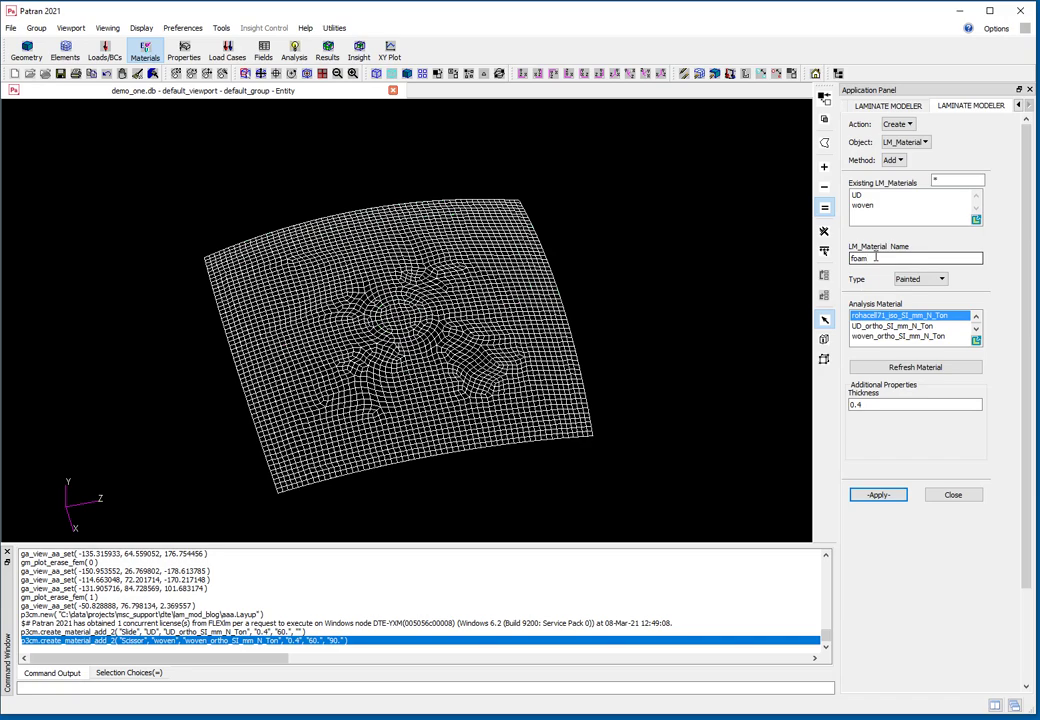
double_click(853, 404)
type("5")
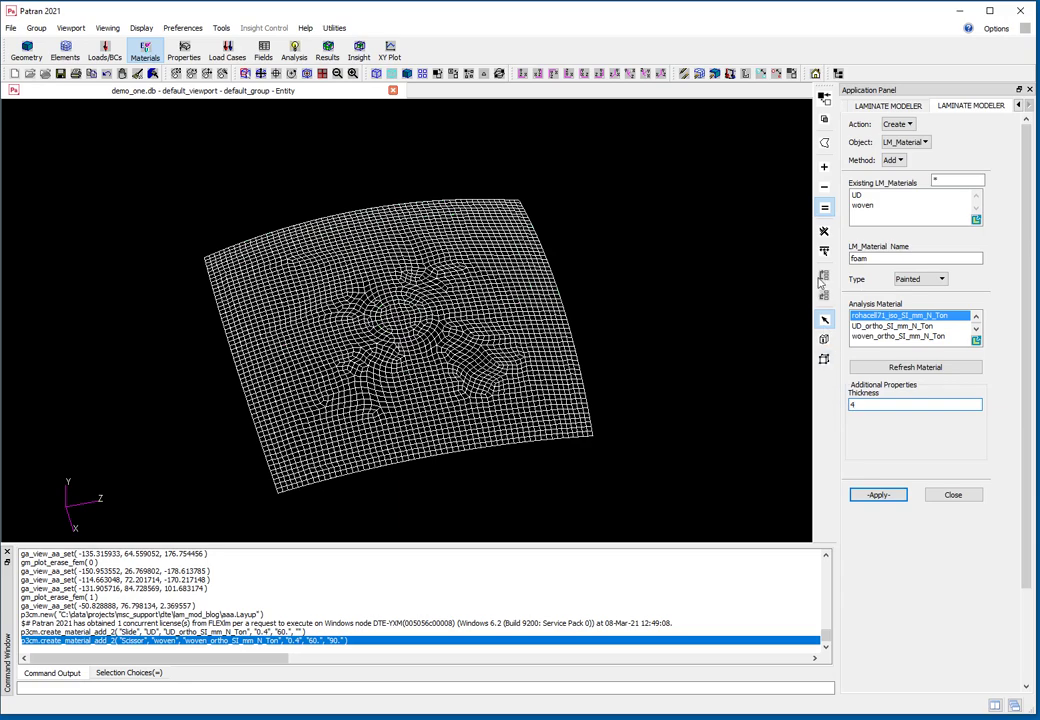
left_click(884, 497)
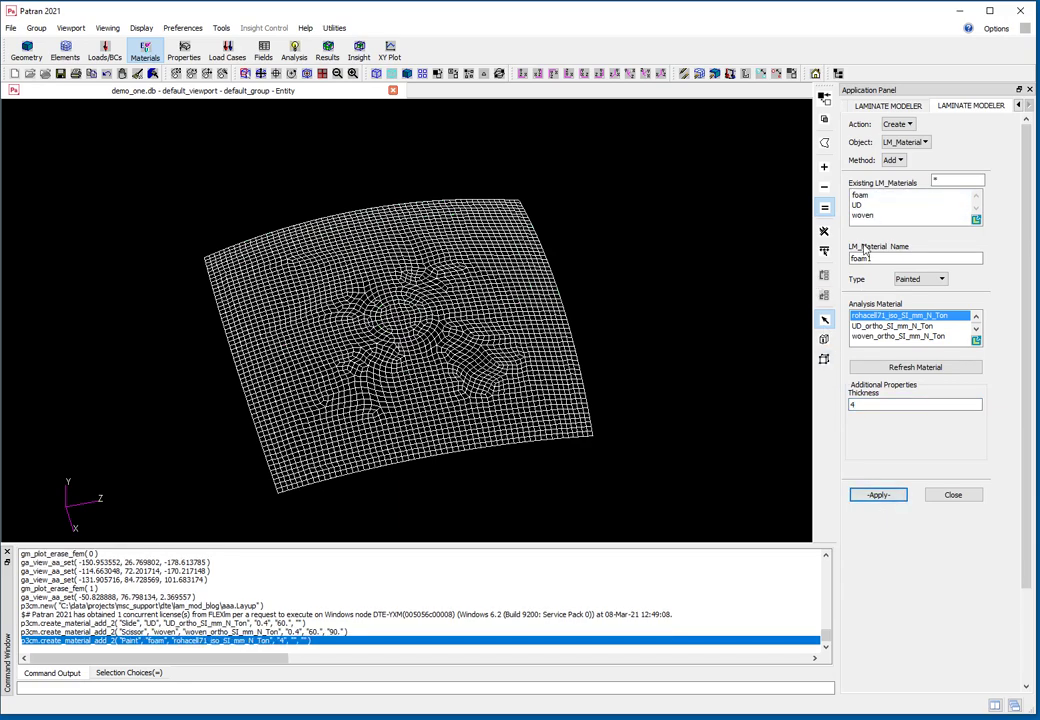
- Begin an LM_Ply named All_0 with the woven material and select all surfaces of the panel as its area
left_click(921, 142)
left_click(919, 173)
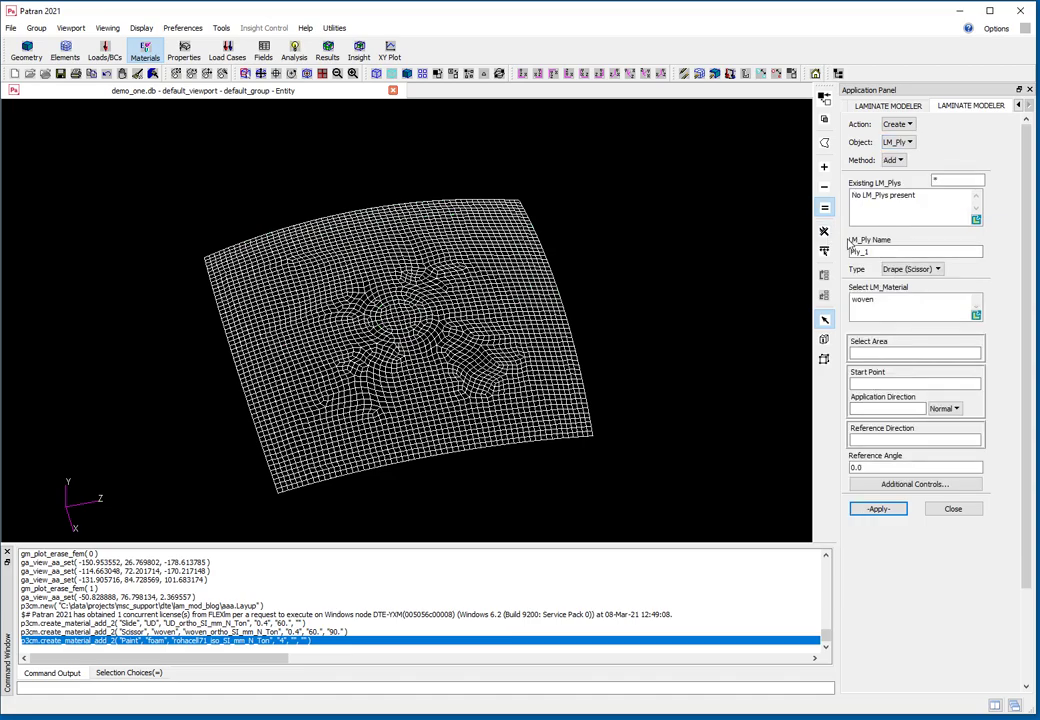
mouse_move(659, 283)
middle_mouse_down()
mouse_move(643, 279)
mouse_move(666, 279)
middle_mouse_up()
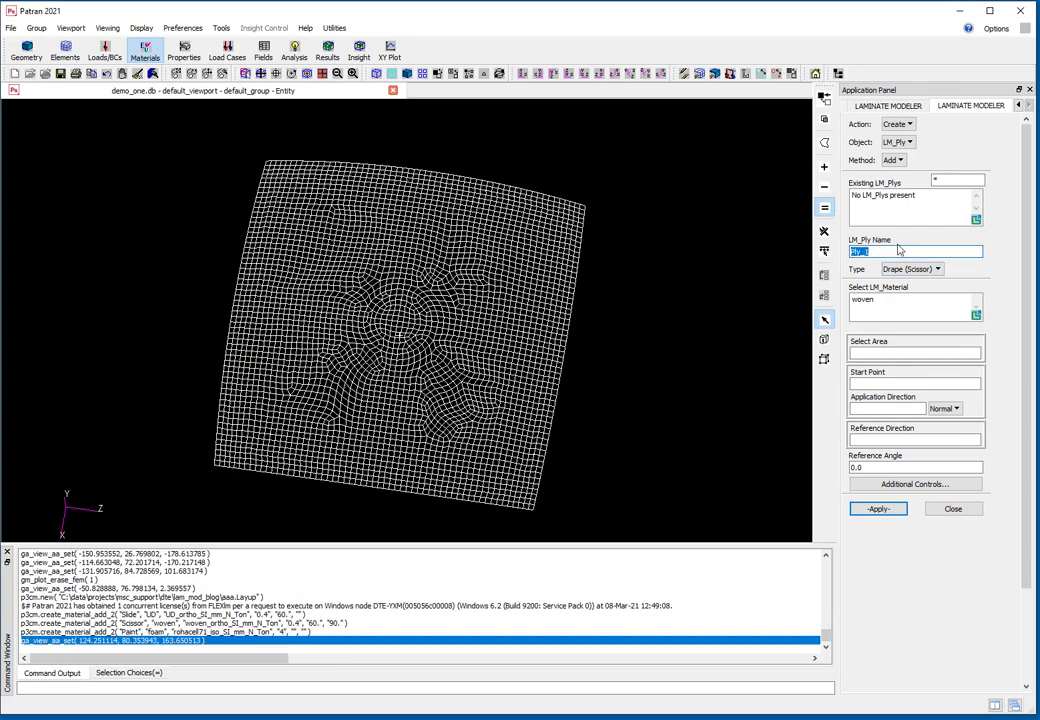
type("All_0")
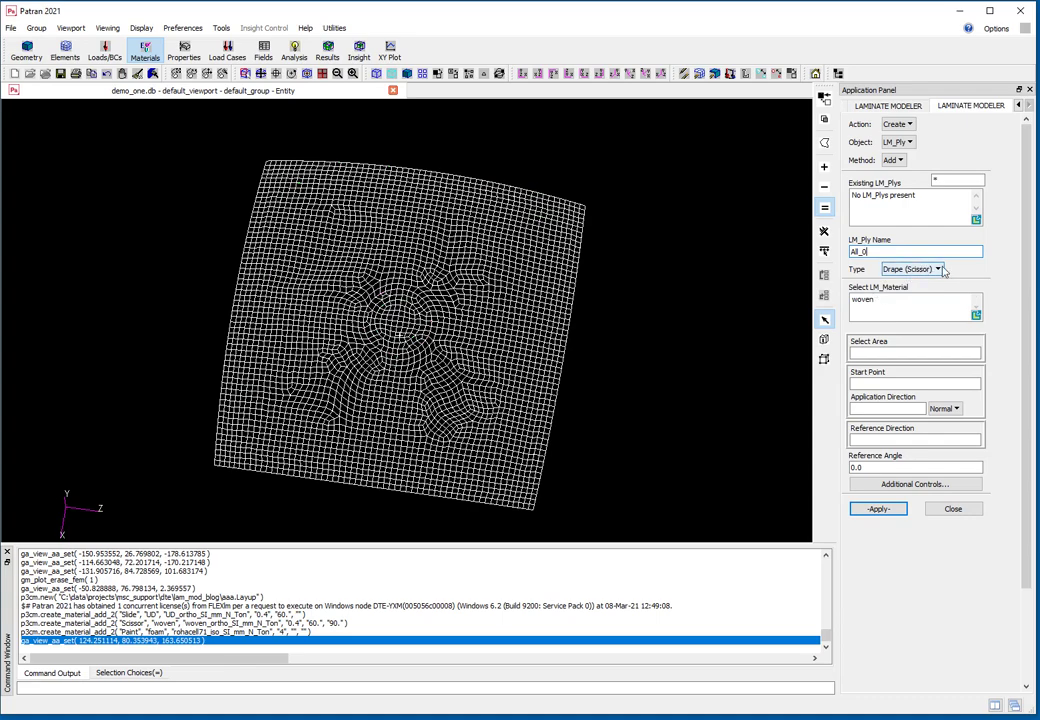
left_click(890, 299)
left_click(904, 354)
left_click_drag(583, 116, 80, 428)
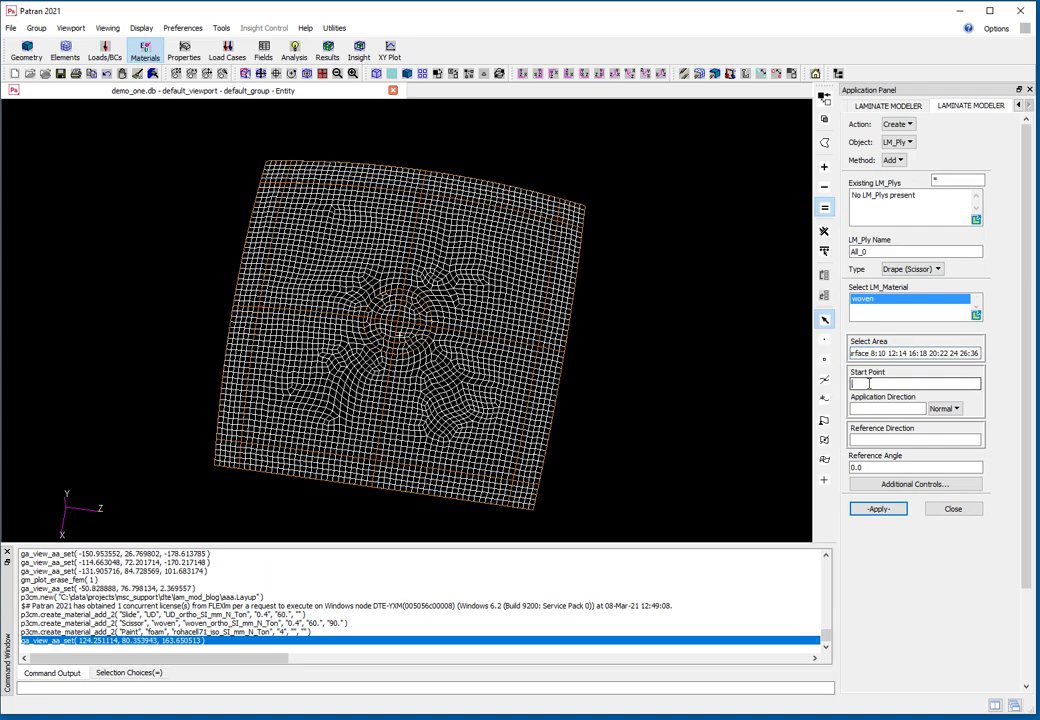
- Set the ply's start point to Node 2011 at the panel's centre, with the application direction Normal
left_click(400, 322)
middle_click_drag(622, 432, 722, 456)
left_click(945, 409)
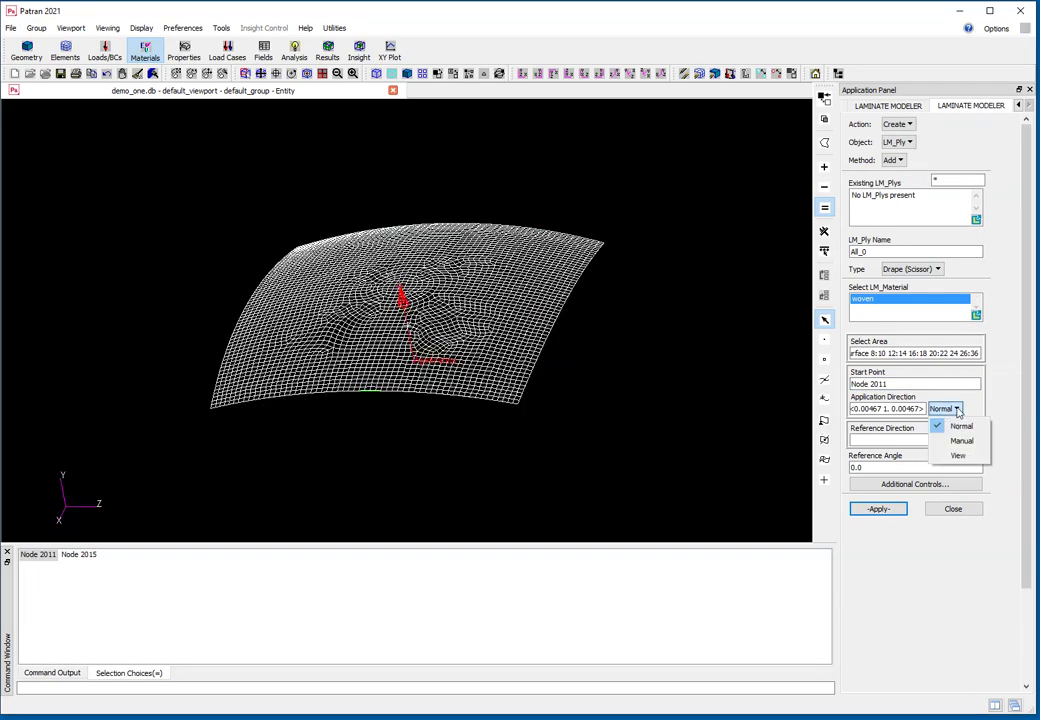
left_click(961, 426)
middle_click_drag(612, 405, 697, 400)
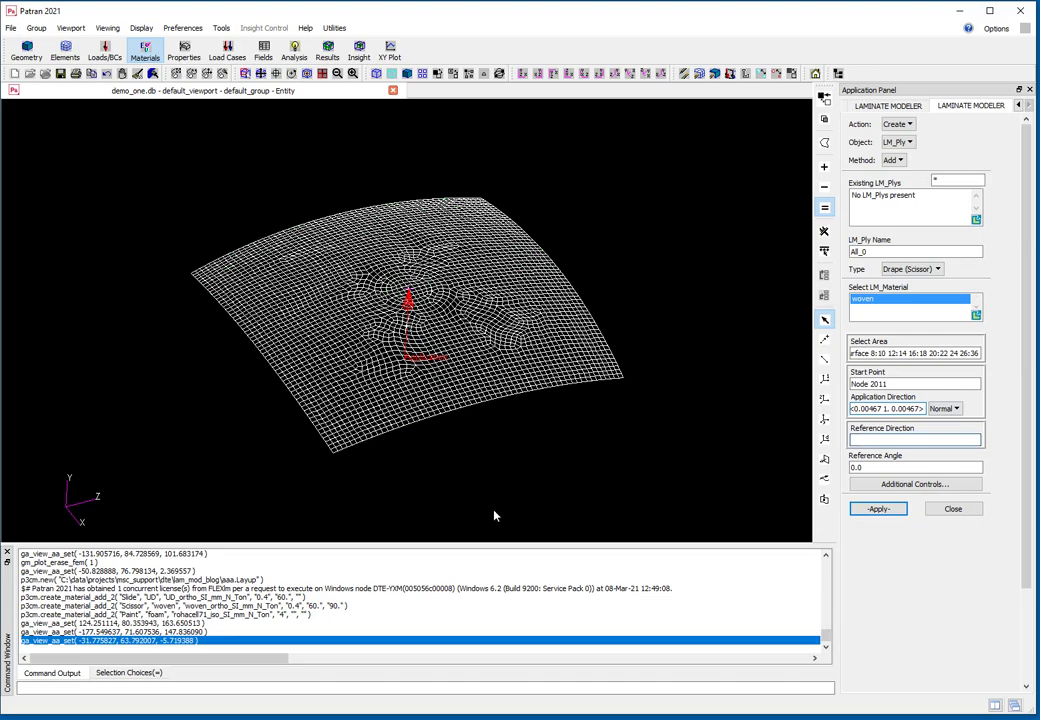
- Set the reference direction to axis Coord 0.1 with a reference angle of 0.0 and create the ply All_0
middle_click_drag(419, 530, 481, 466)
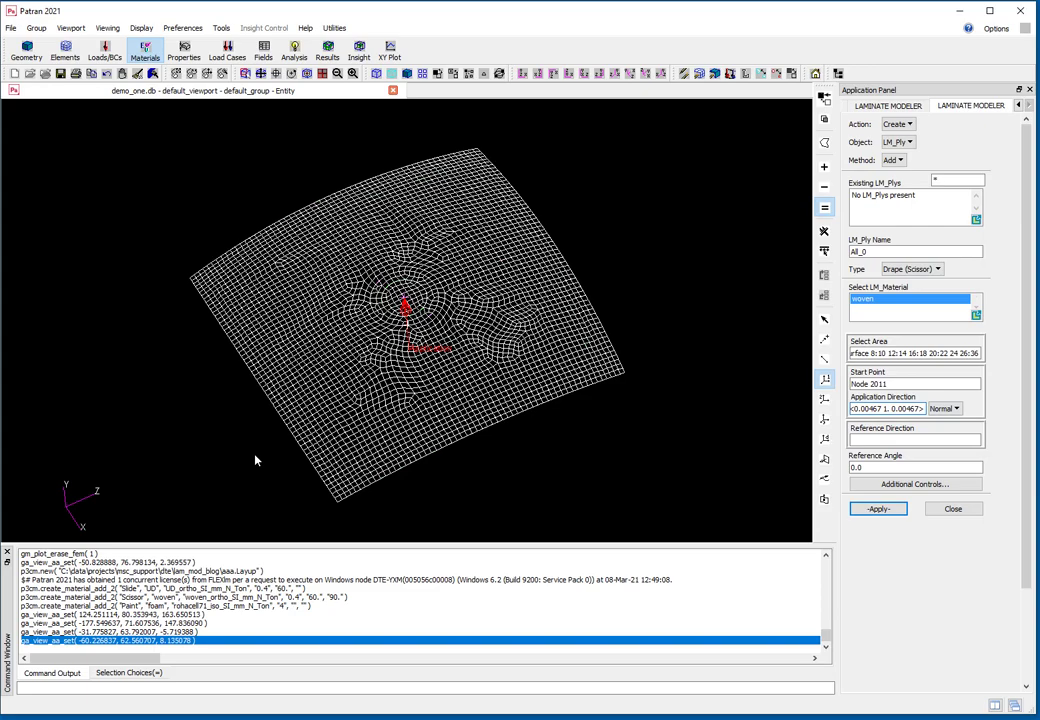
left_click(83, 524)
middle_click_drag(181, 388, 569, 437)
left_click(853, 467)
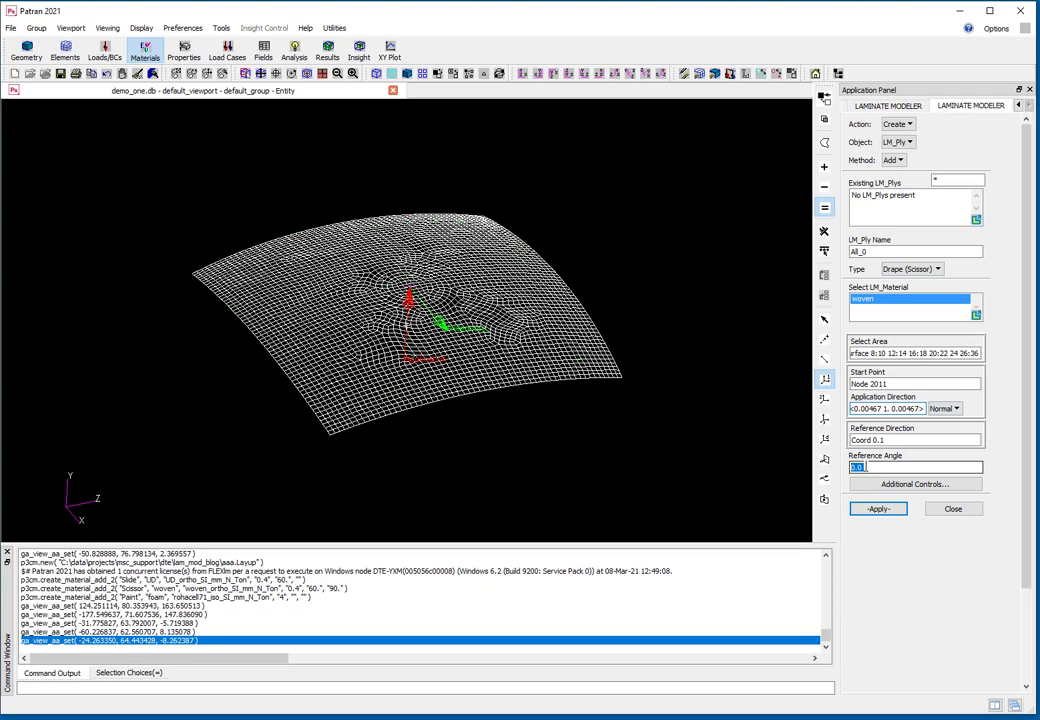
left_click(879, 511)
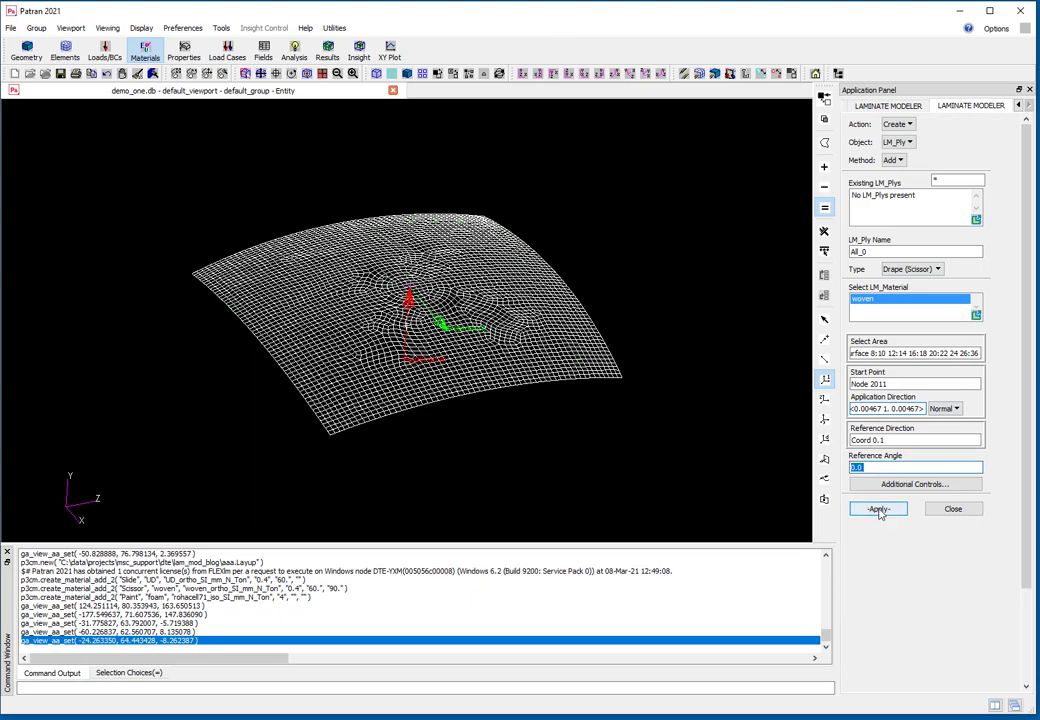
- Examine the draped pattern of ply All_0 up close at the panel's corner and across the whole panel
mouse_move(638, 427)
middle_mouse_down()
mouse_move(634, 464)
mouse_move(645, 425)
middle_mouse_up()
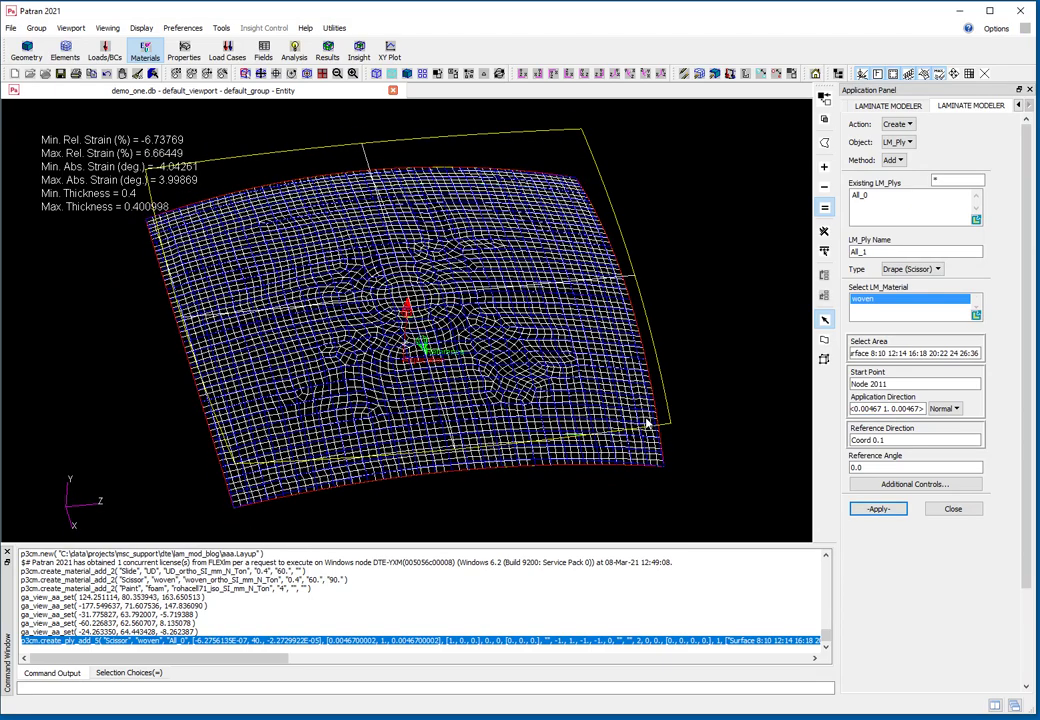
middle_click_drag(307, 197, 350, 200)
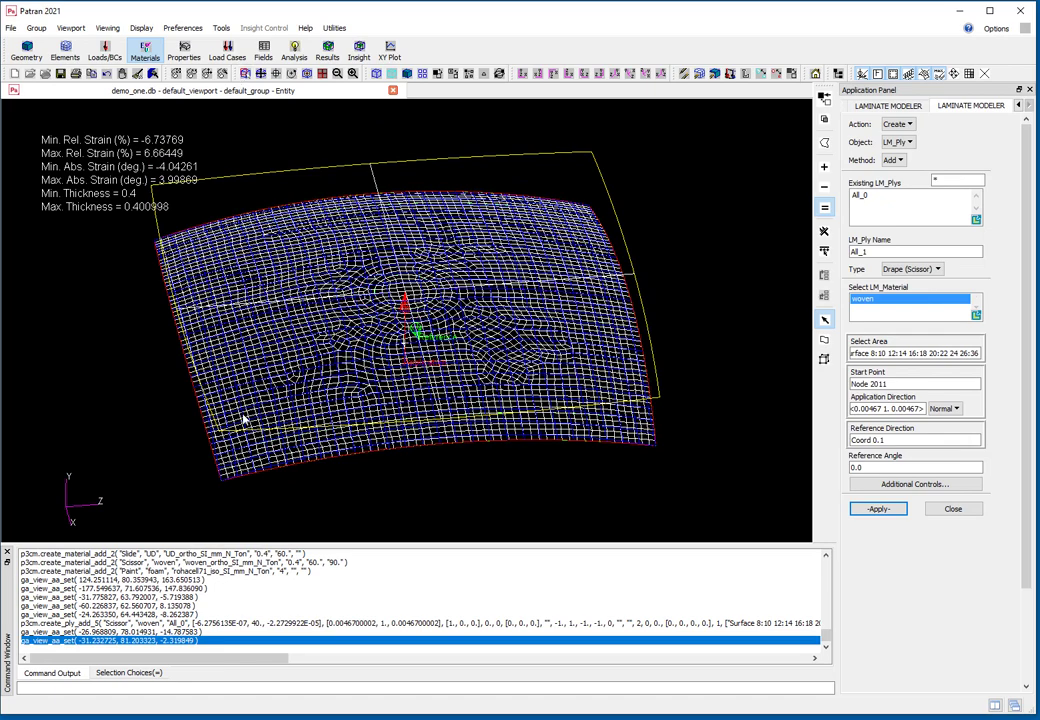
scroll(195, 488, "up", 5)
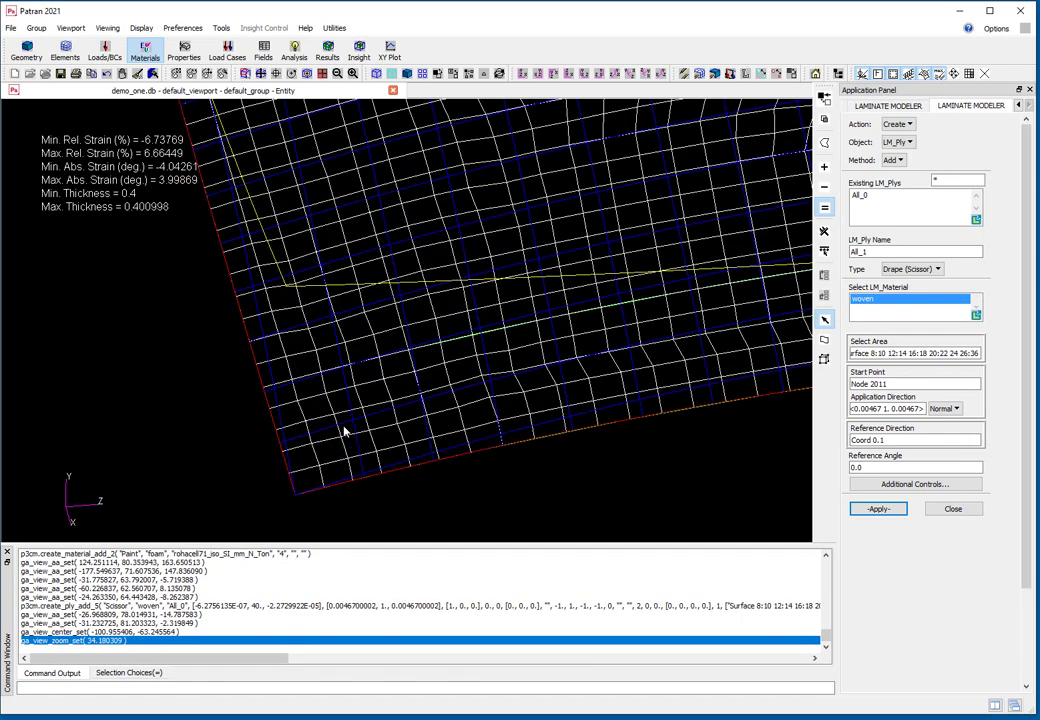
middle_click_drag(408, 367, 515, 462)
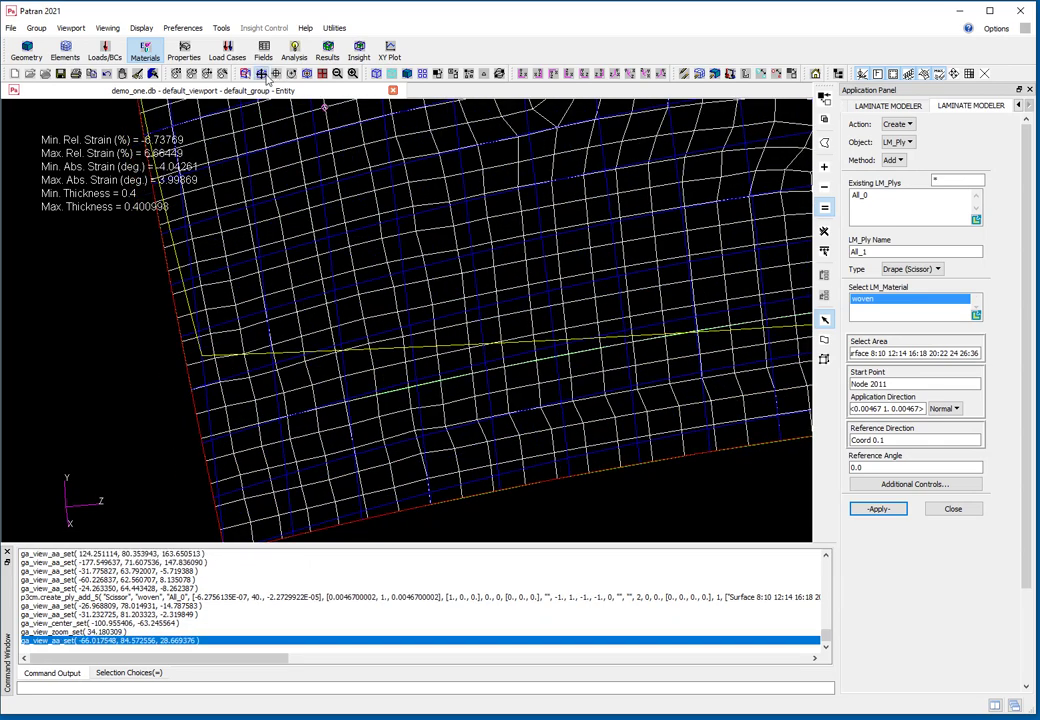
left_click(227, 73)
middle_click_drag(445, 197, 659, 260)
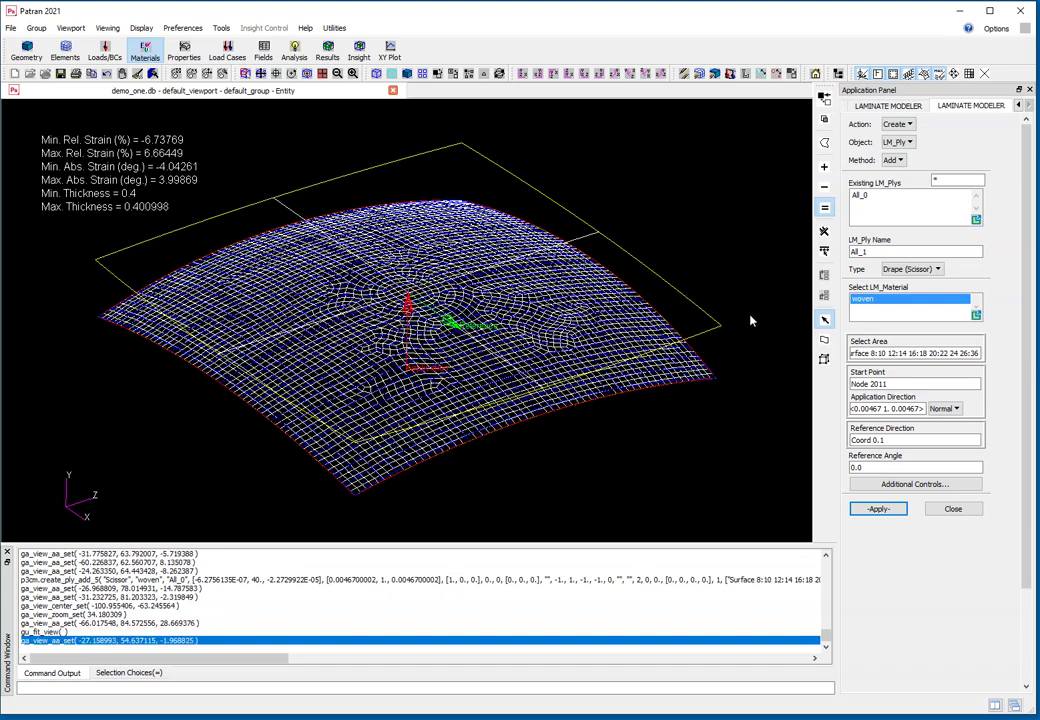
- Create a second woven ply named All_45 on the same area with a reference angle of 45
left_click(866, 252)
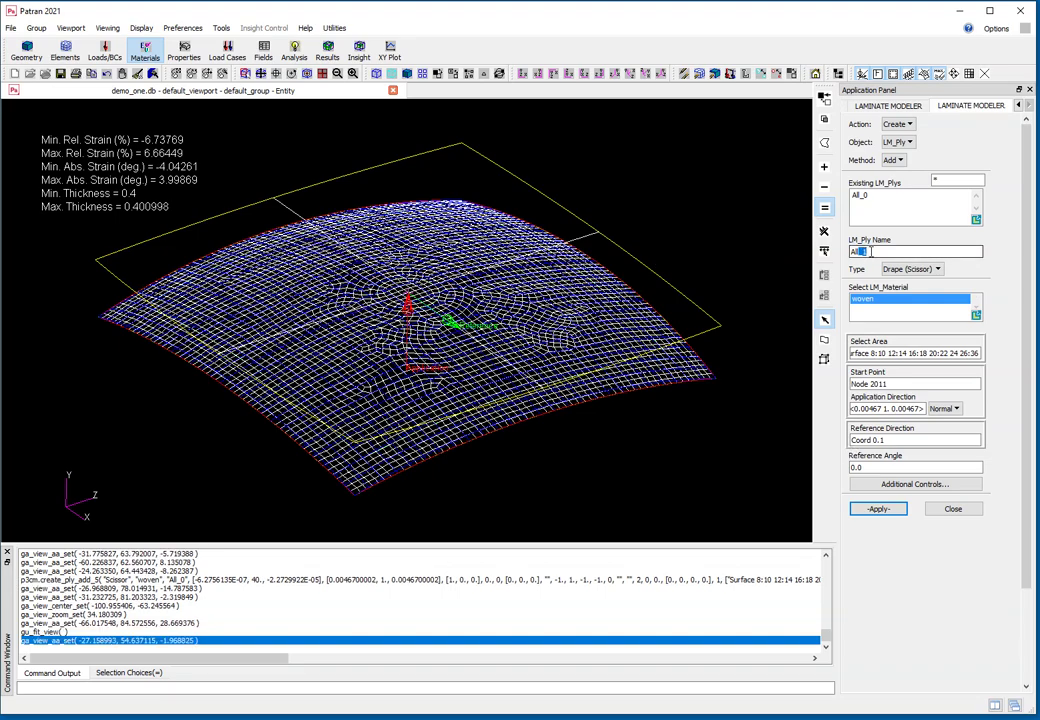
type("45")
left_click_drag(880, 467, 843, 470)
type("45")
left_click(879, 509)
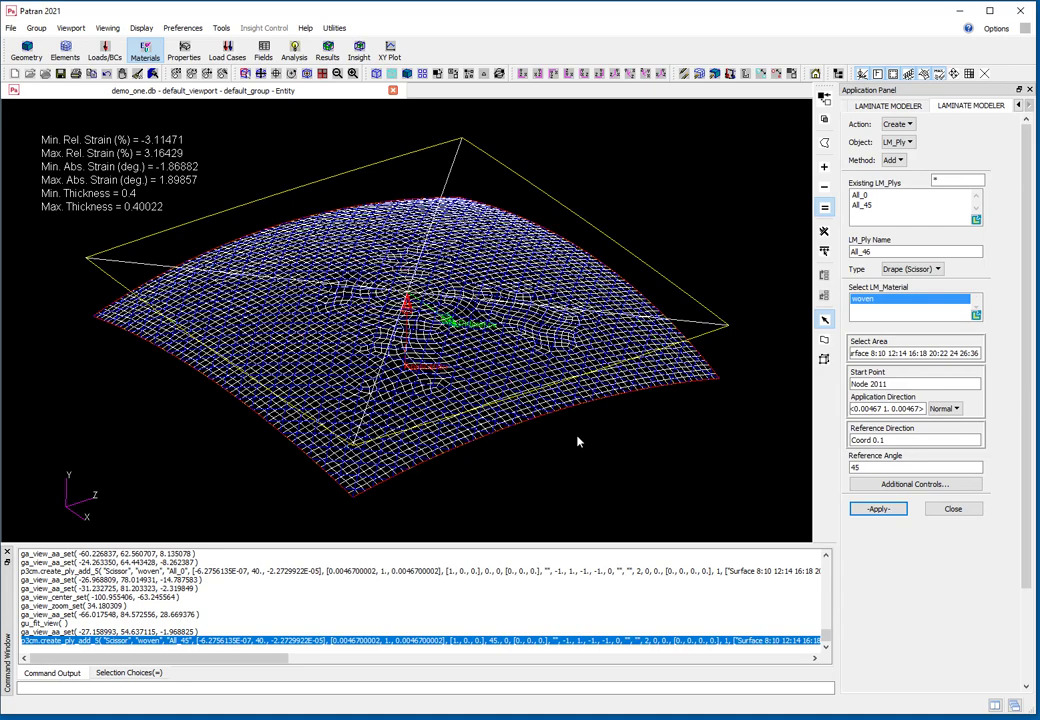
- Create an LM_Ply named foam of type Painted with the foam material, keeping the same area and start point
left_click_drag(880, 251, 838, 248)
type("fo")
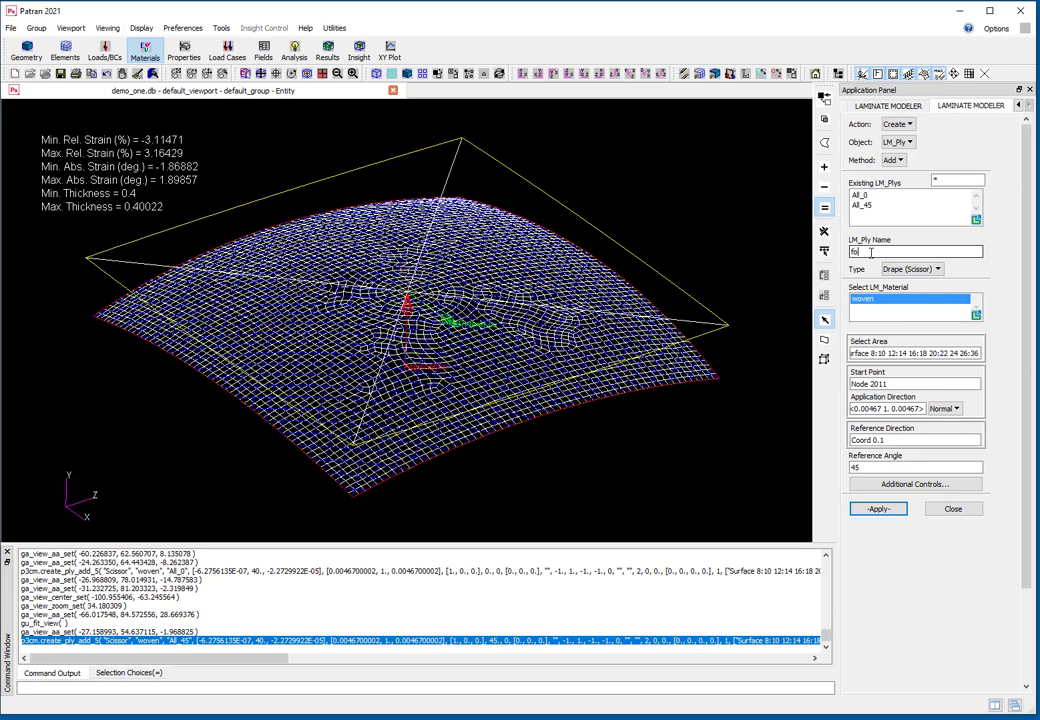
type("am1")
left_click(920, 269)
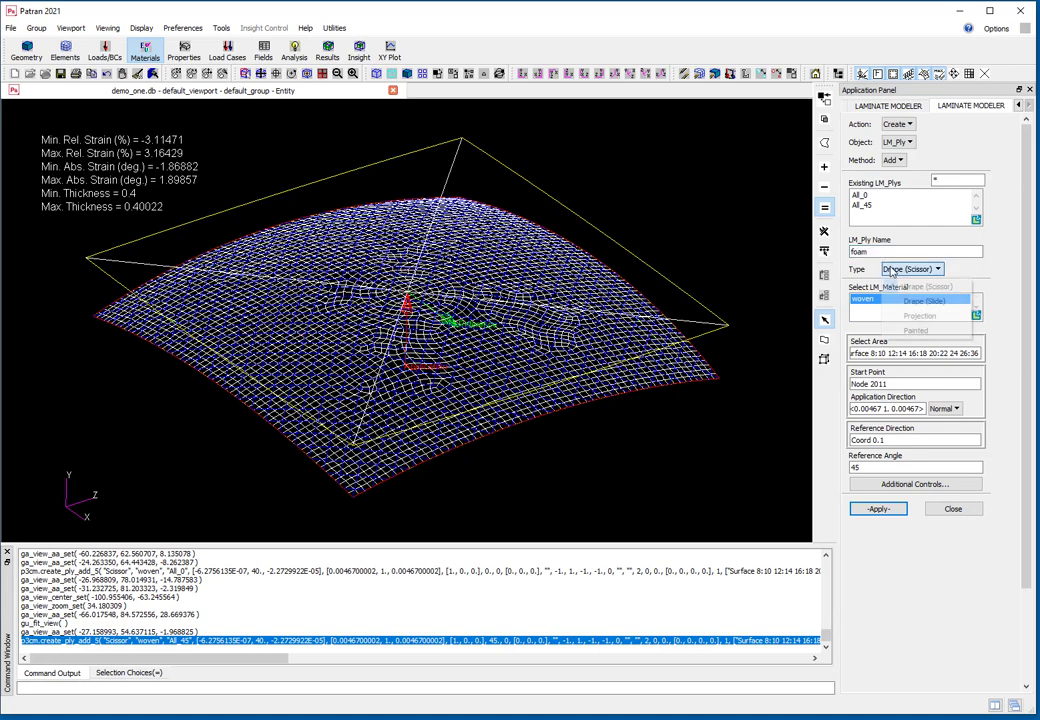
left_click(888, 330)
left_click(875, 252)
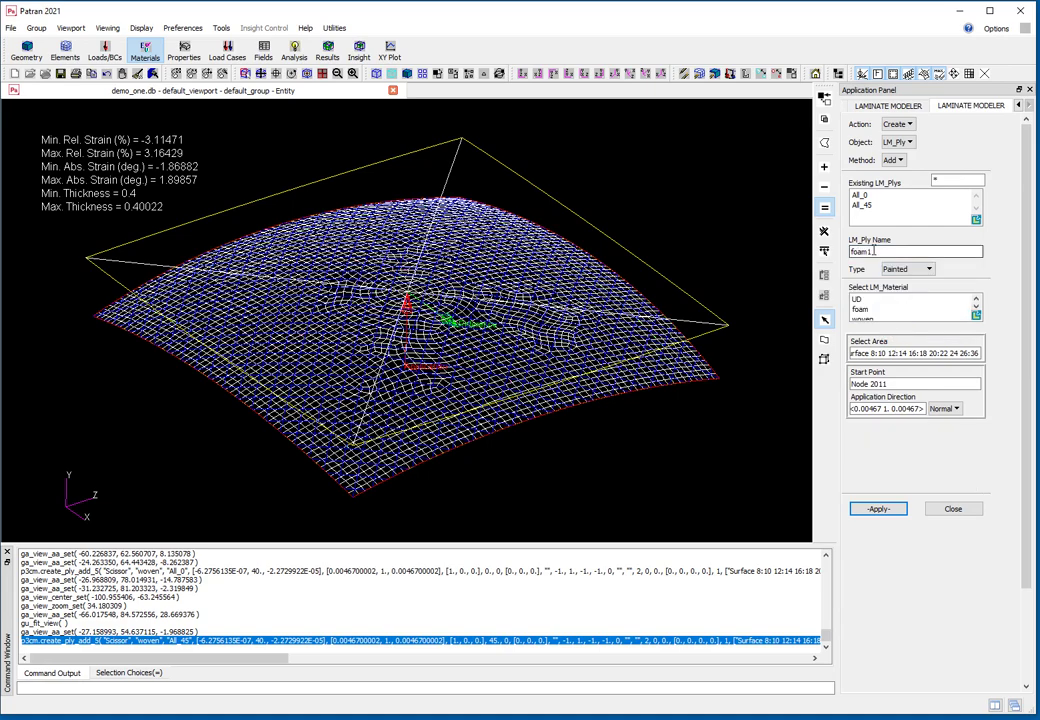
key("BackSpace")
left_click(900, 309)
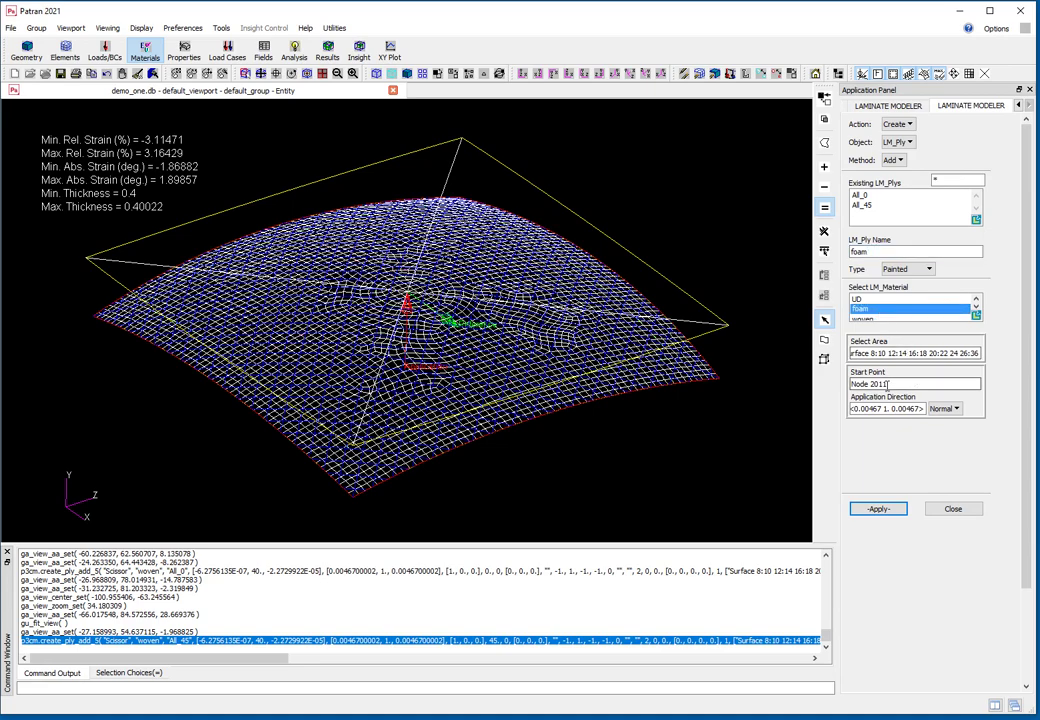
left_click(886, 510)
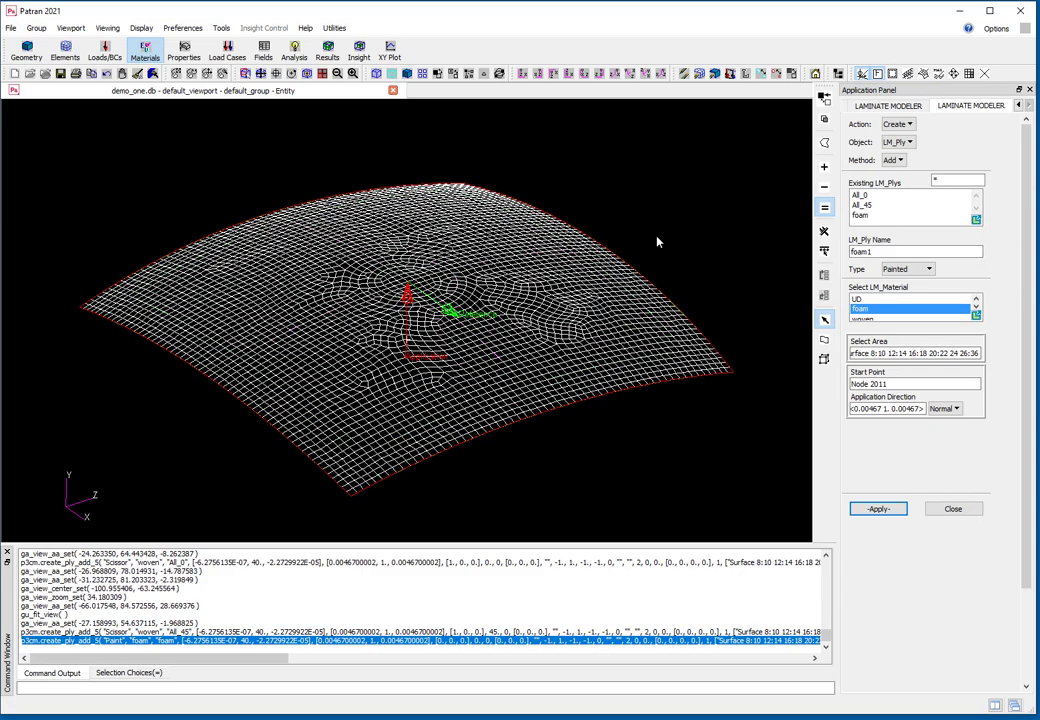
- Begin an LM_Ply named edge1 of type Drape (Slide) with the UD material and a reference angle of 0
middle_click_drag(661, 222, 665, 238)
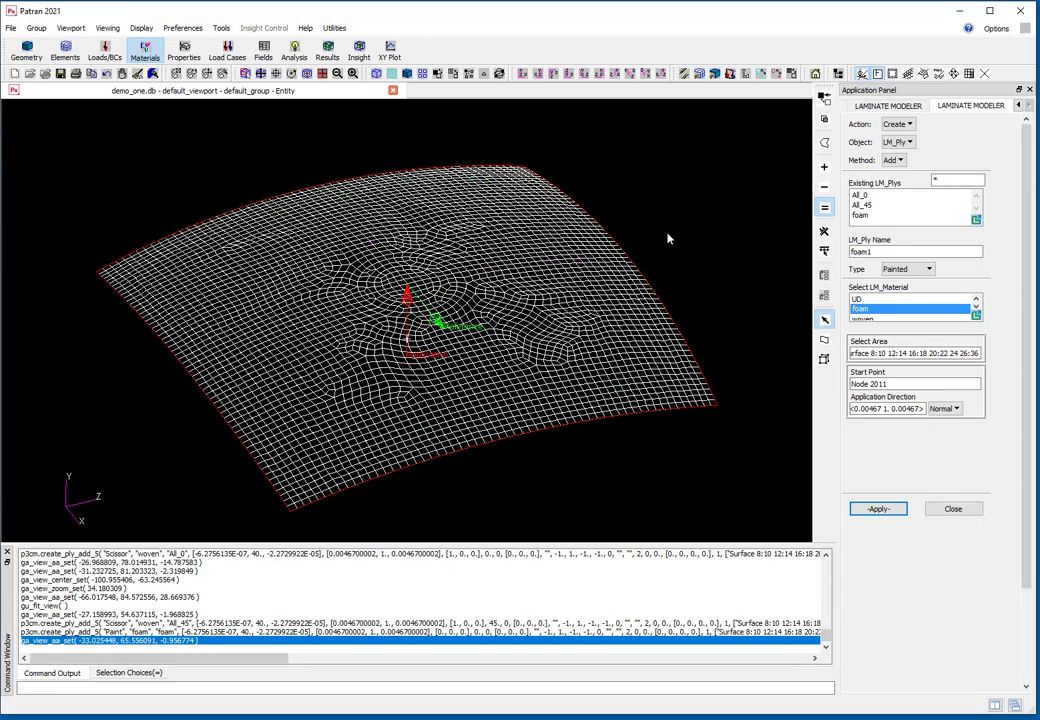
left_click(886, 251)
double_click(886, 251)
type("edge")
left_click(927, 269)
left_click(924, 301)
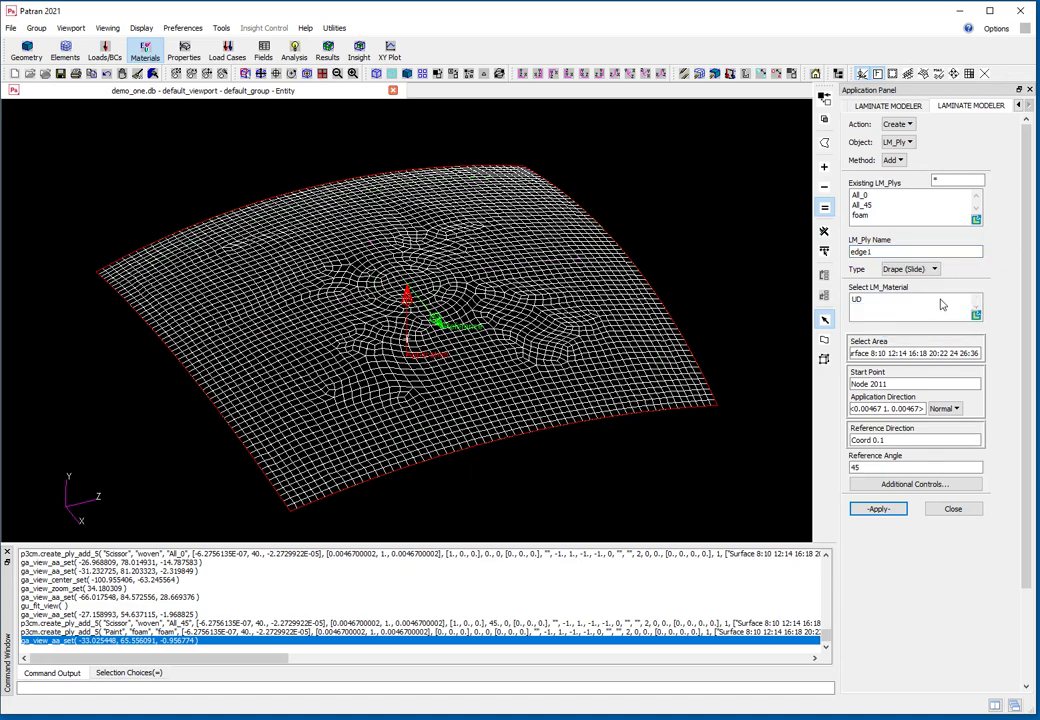
left_click(860, 300)
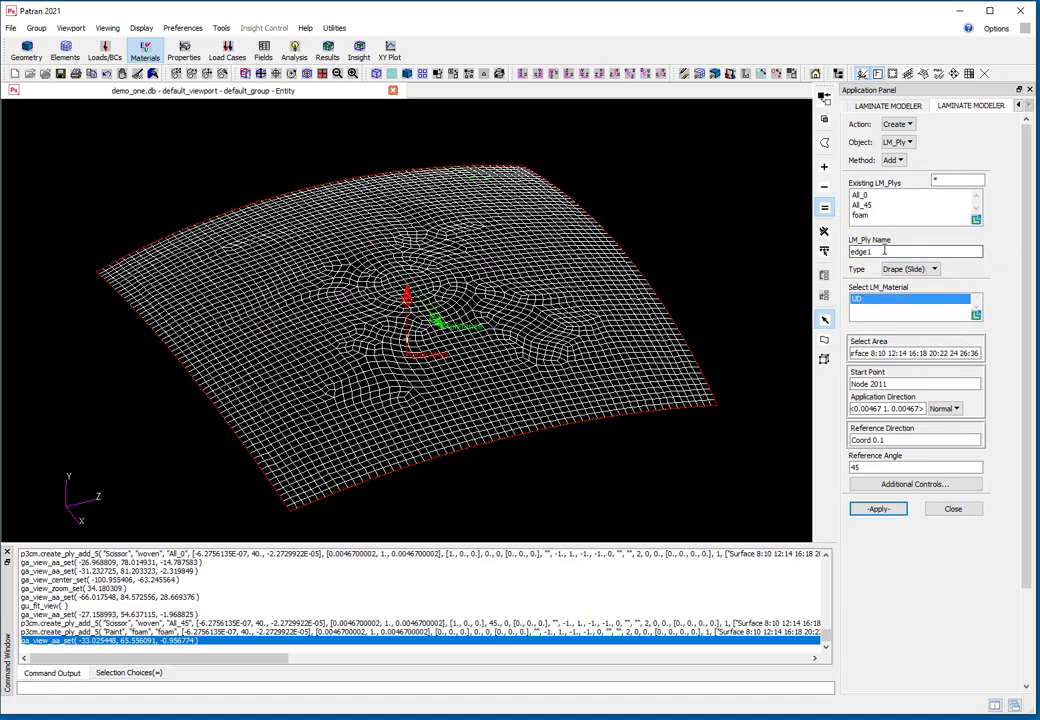
mouse_move(735, 410)
middle_mouse_down()
mouse_move(720, 406)
mouse_move(733, 399)
mouse_move(733, 434)
mouse_move(724, 415)
middle_mouse_up()
double_click(856, 467)
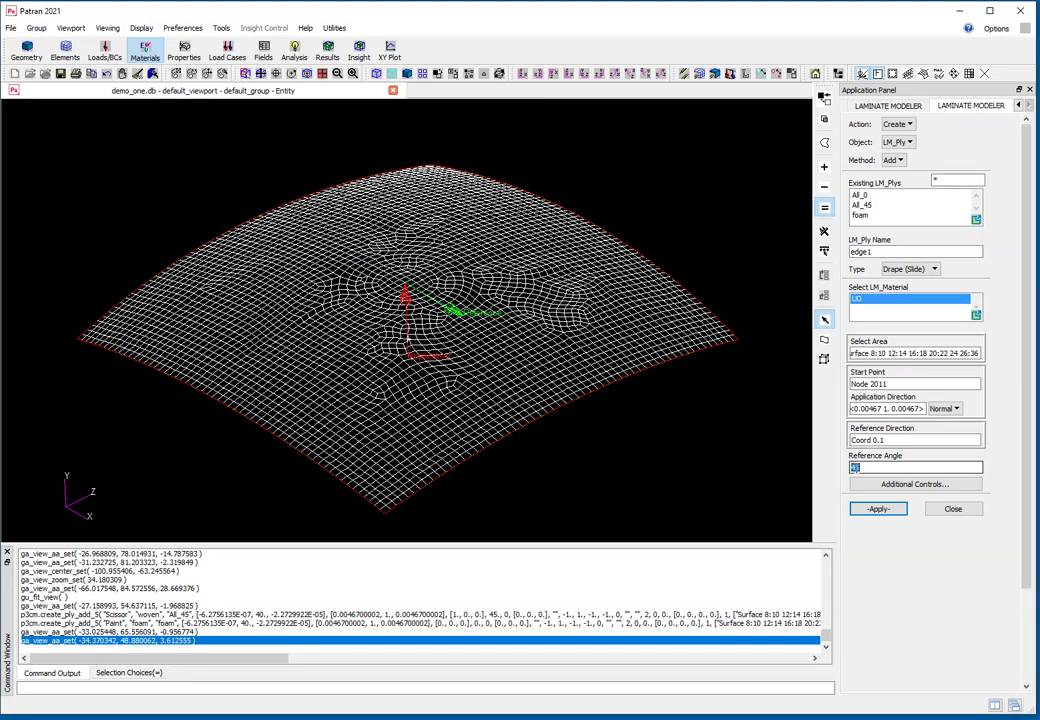
type("0")
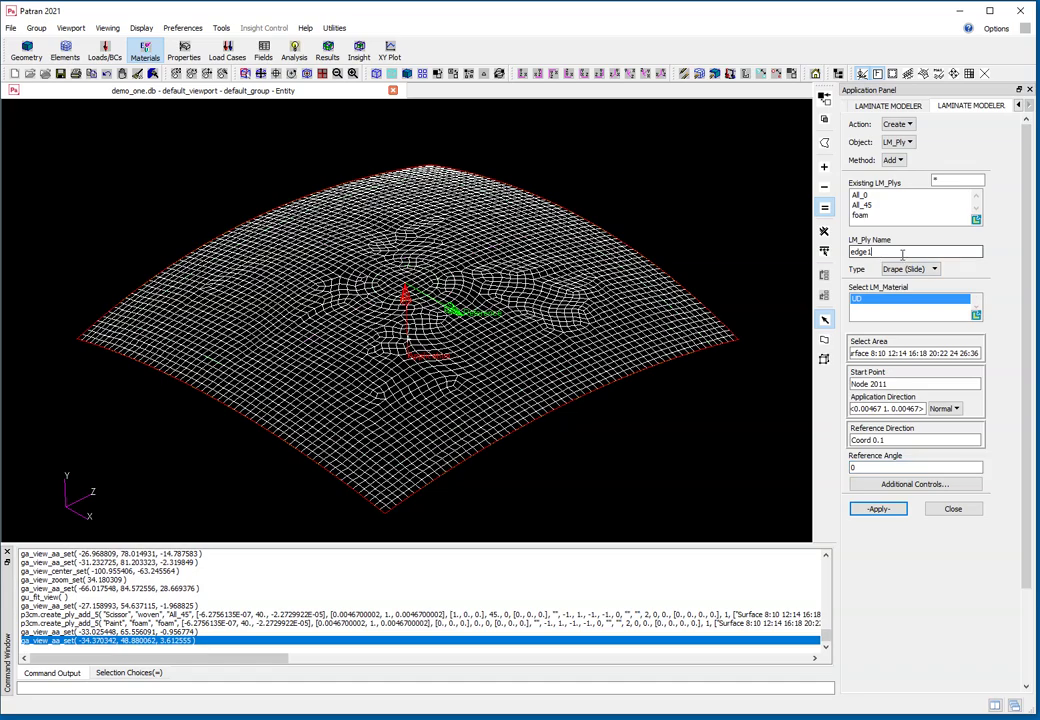
- Change the ply name to edge1_o and select Surfaces 17, 16, 14 and 13 along one panel edge as its area
middle_click_drag(452, 345, 541, 418)
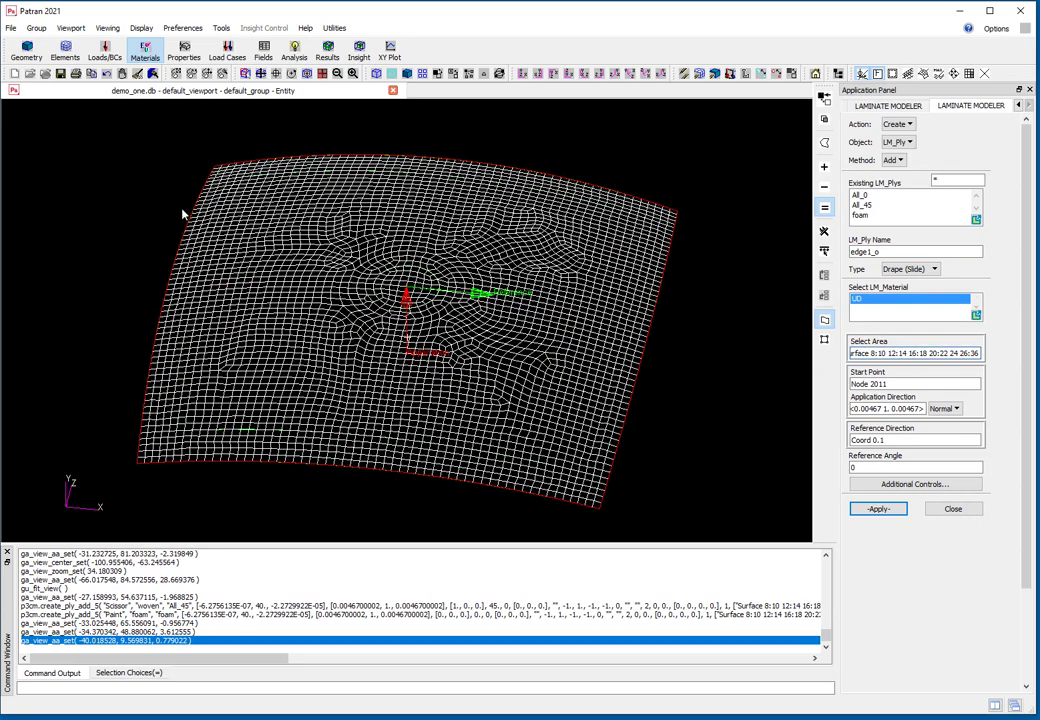
left_click(222, 178)
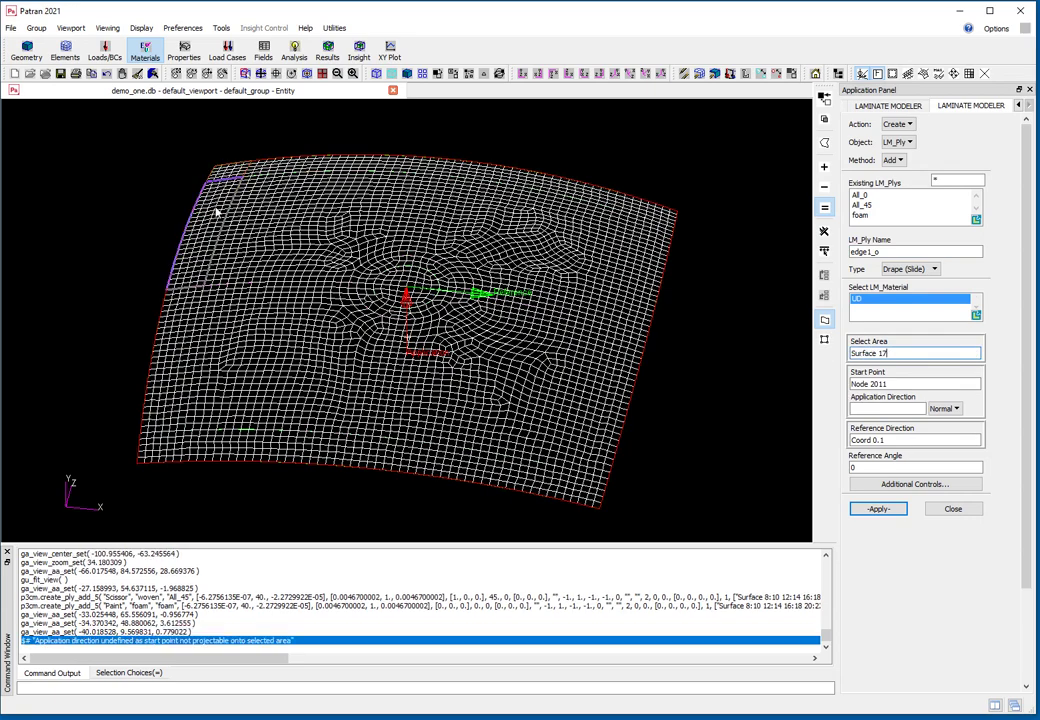
left_click(176, 316)
left_click(169, 420)
left_click(230, 422)
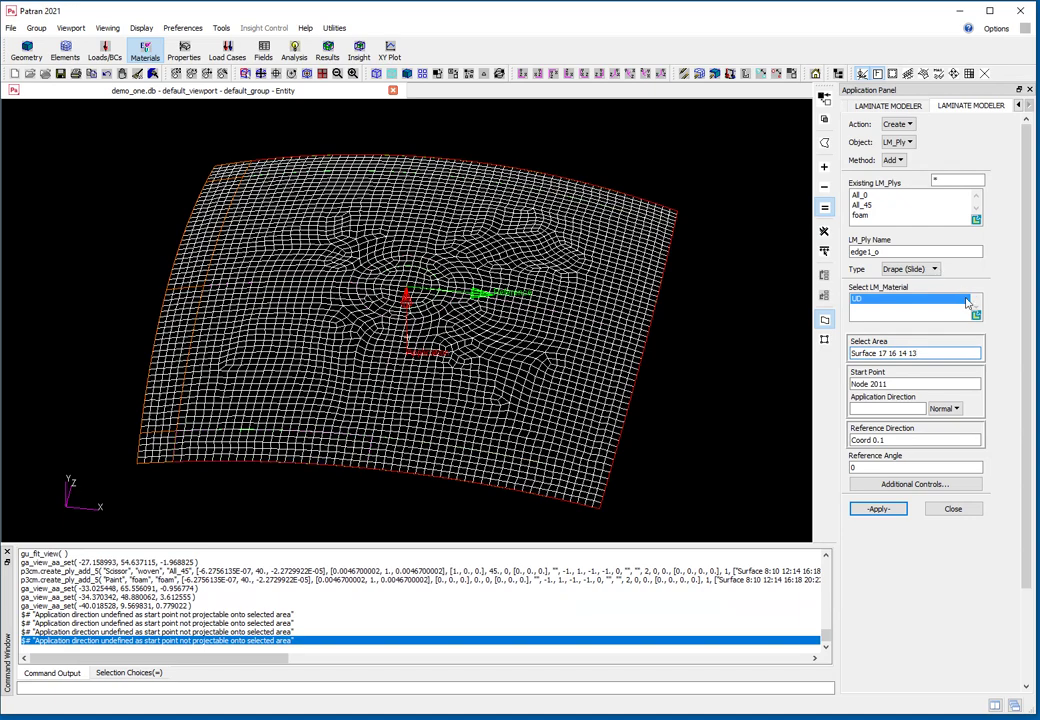
- Set the start point to Node 526 at the middle of the edge strip, set the reference angle to 90 and create the ply
key("Tab")
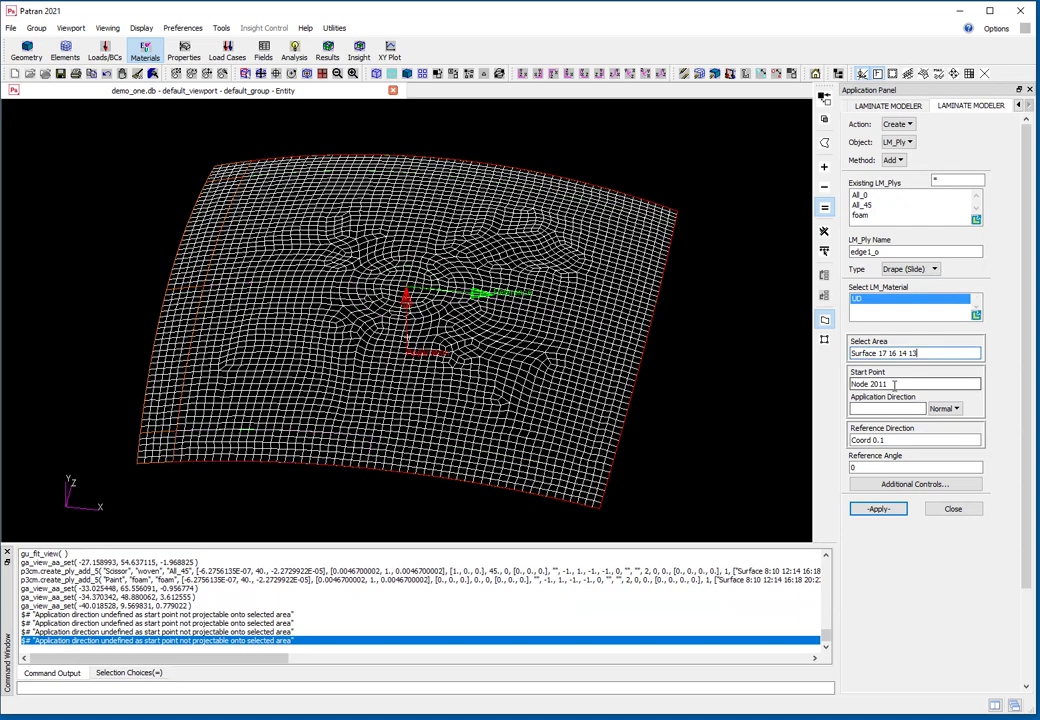
left_click(181, 290)
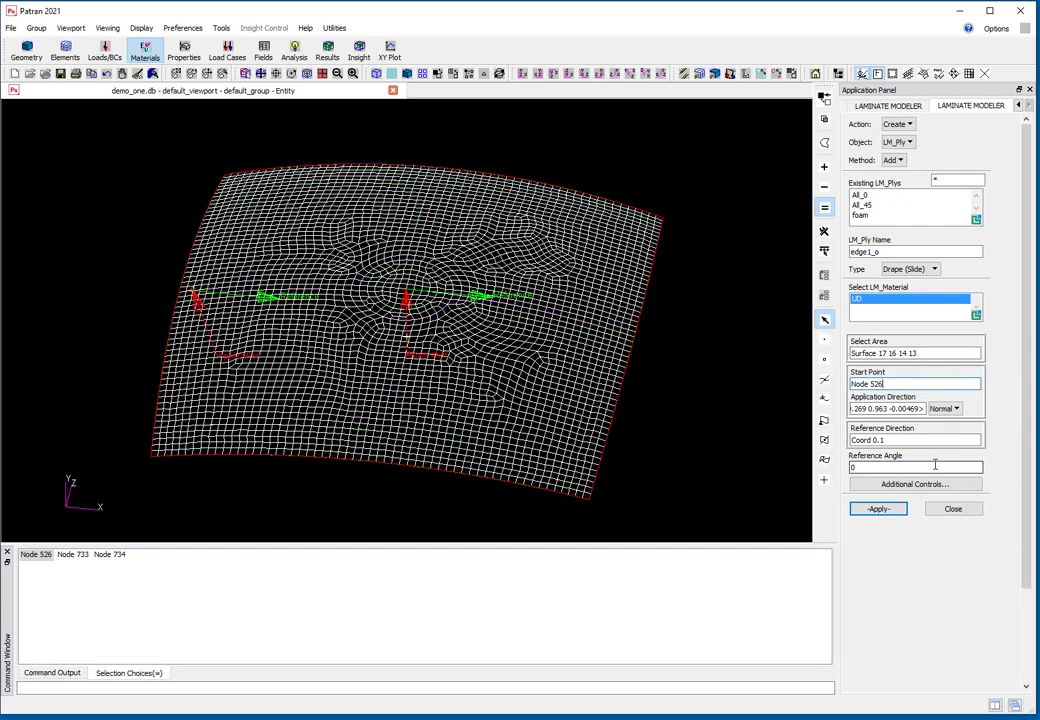
triple_click(857, 466)
type("90")
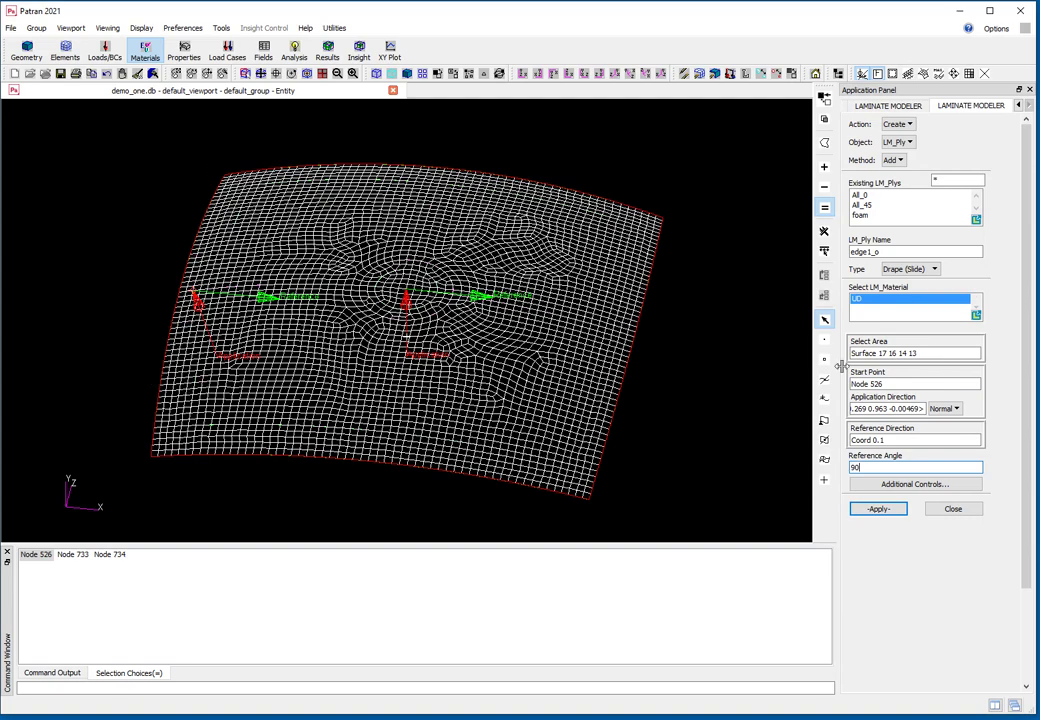
left_click(880, 509)
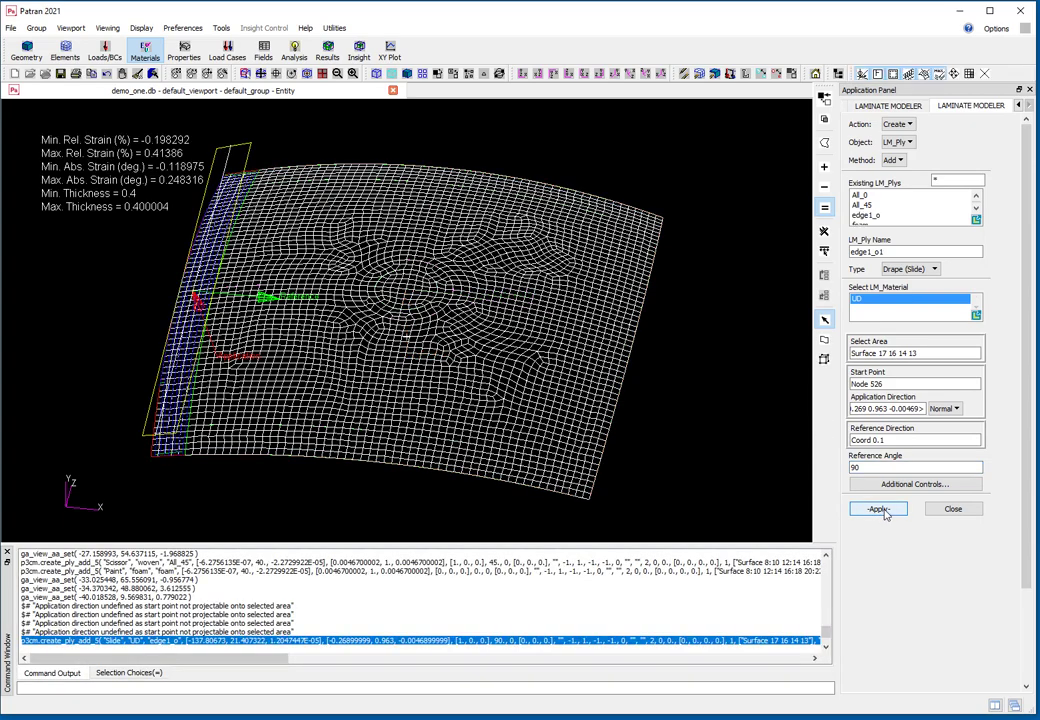
- Begin a UD ply named edge2 and select Surfaces 21, 22, 8 and 9 along the opposite panel edge as its area
left_click(880, 252)
key("BackSpace")
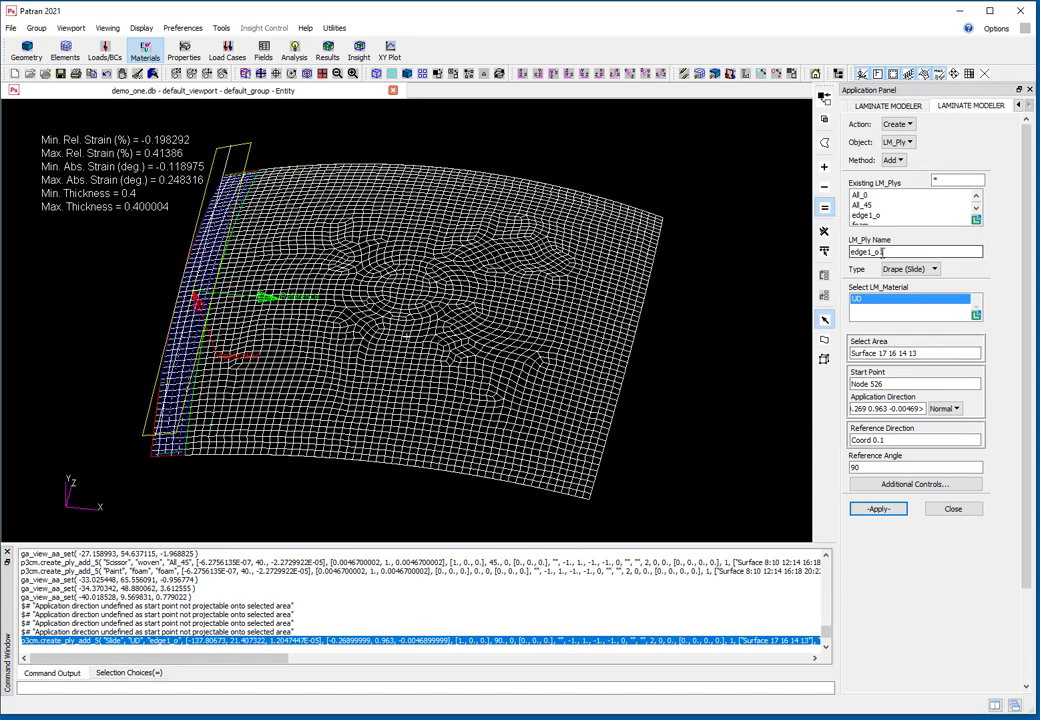
left_click_drag(867, 255, 908, 250)
type("2")
left_click(870, 354)
left_click(650, 245)
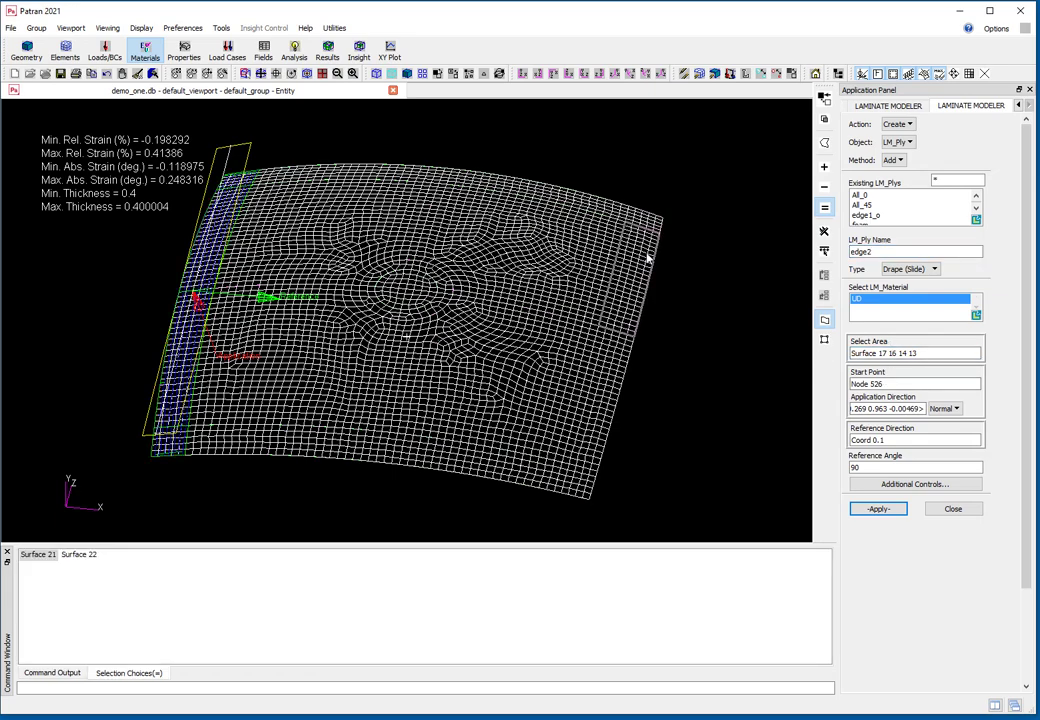
left_click(645, 289, "shift")
left_click(574, 477, "shift")
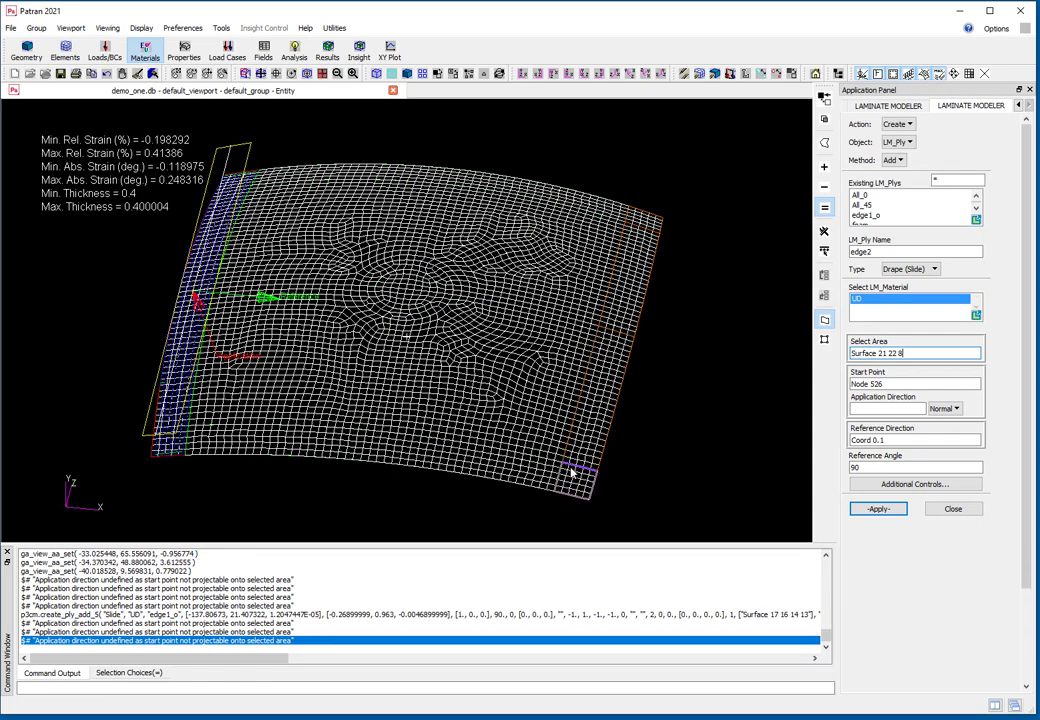
left_click(569, 472, "shift")
- Set the start point of ply edge2 to Node 5, keeping the reference angle of 90, and create the ply
left_click(864, 468)
left_click(900, 384)
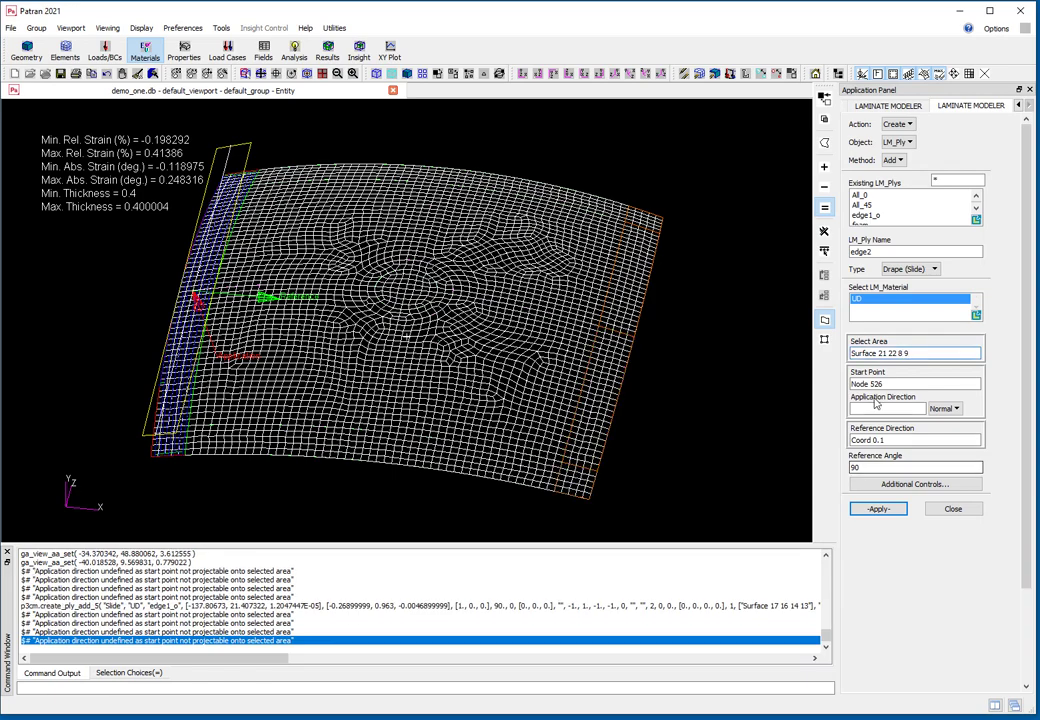
left_click(621, 338)
middle_click_drag(732, 428, 687, 457)
left_click(877, 510)
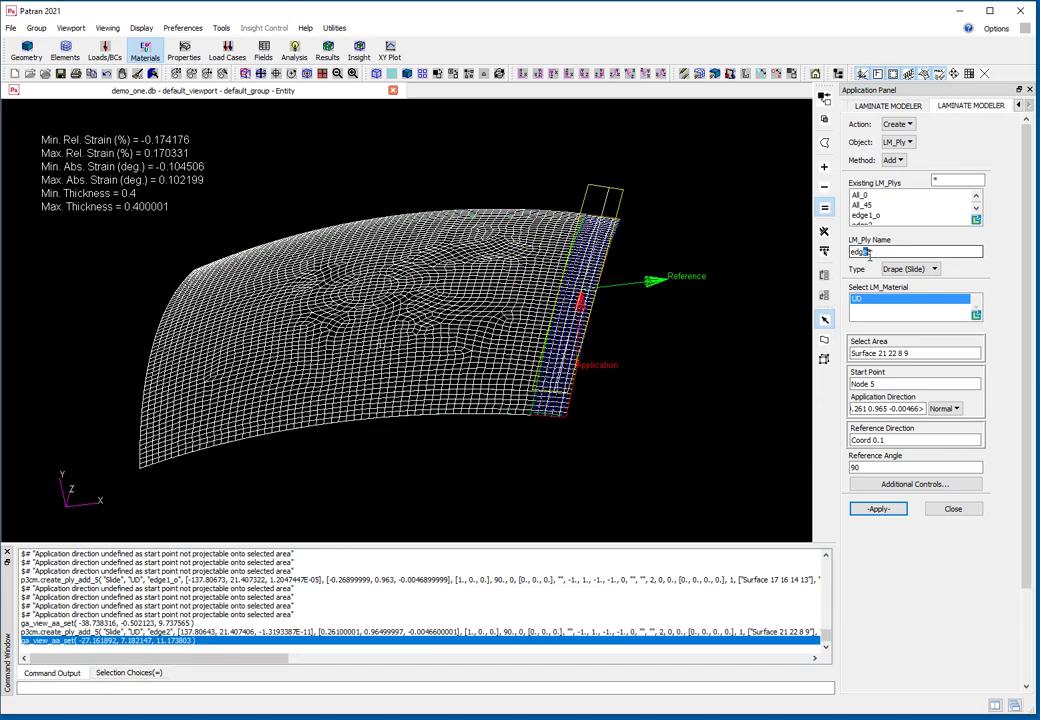
- Begin a UD ply named edge3 and select Surfaces 13, 12, 10 and 9 along the panel's front edge as its area
left_click_drag(865, 252, 874, 252)
key("BackSpace")
type("3")
key("Tab")
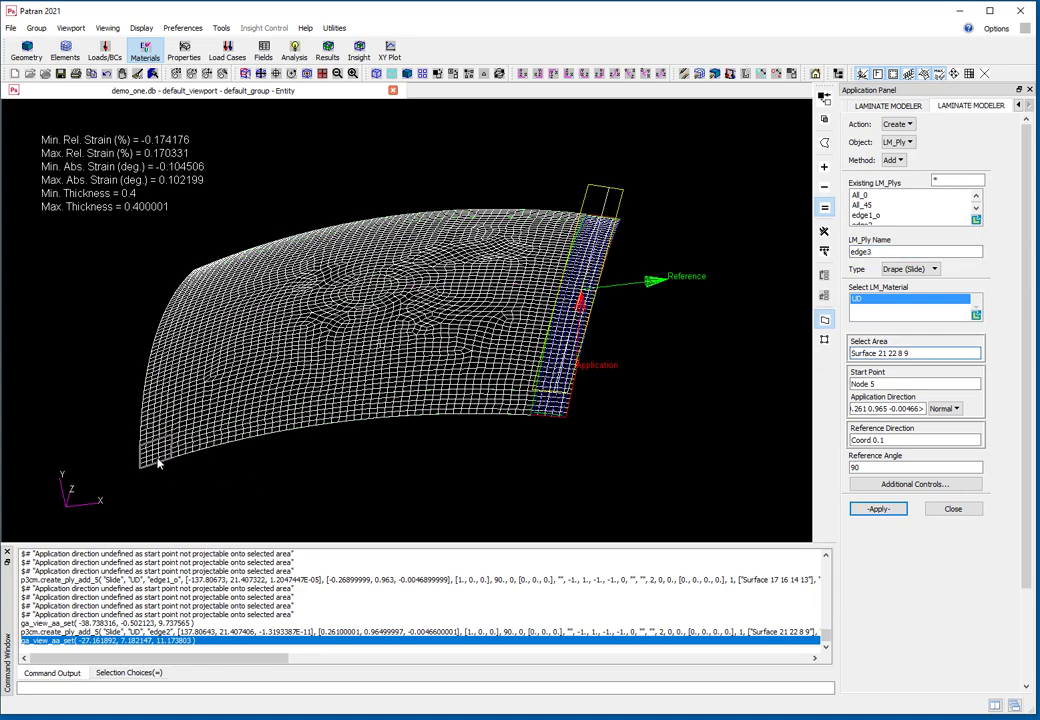
left_click(222, 441)
left_click(318, 432, "shift")
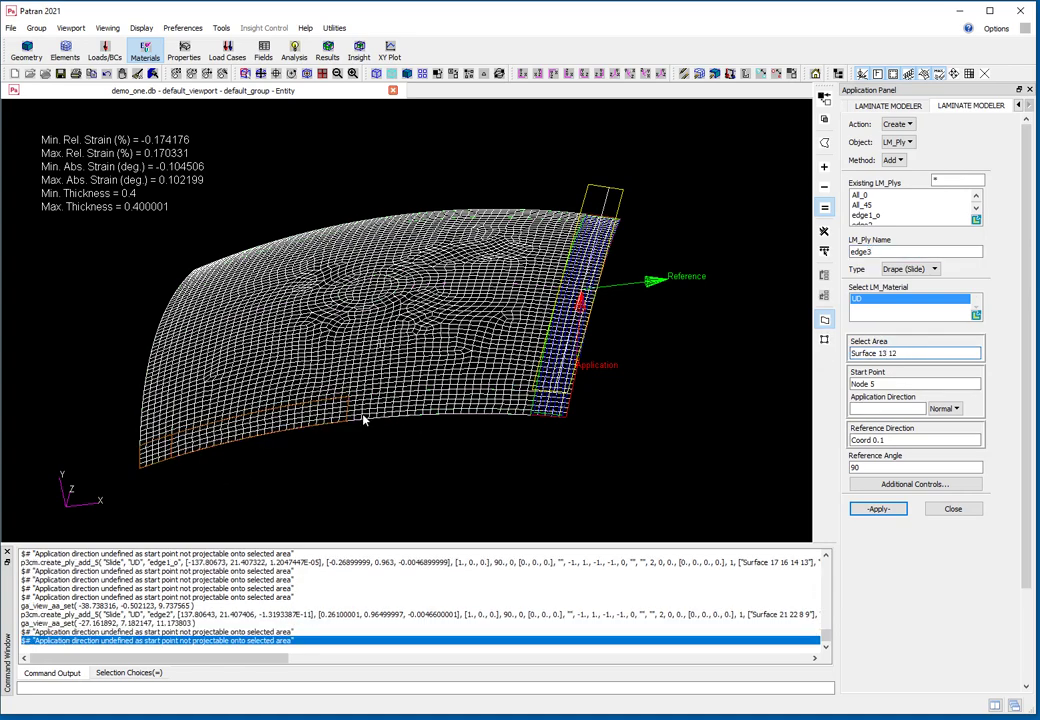
left_click(440, 418, "shift")
left_click(540, 410, "shift")
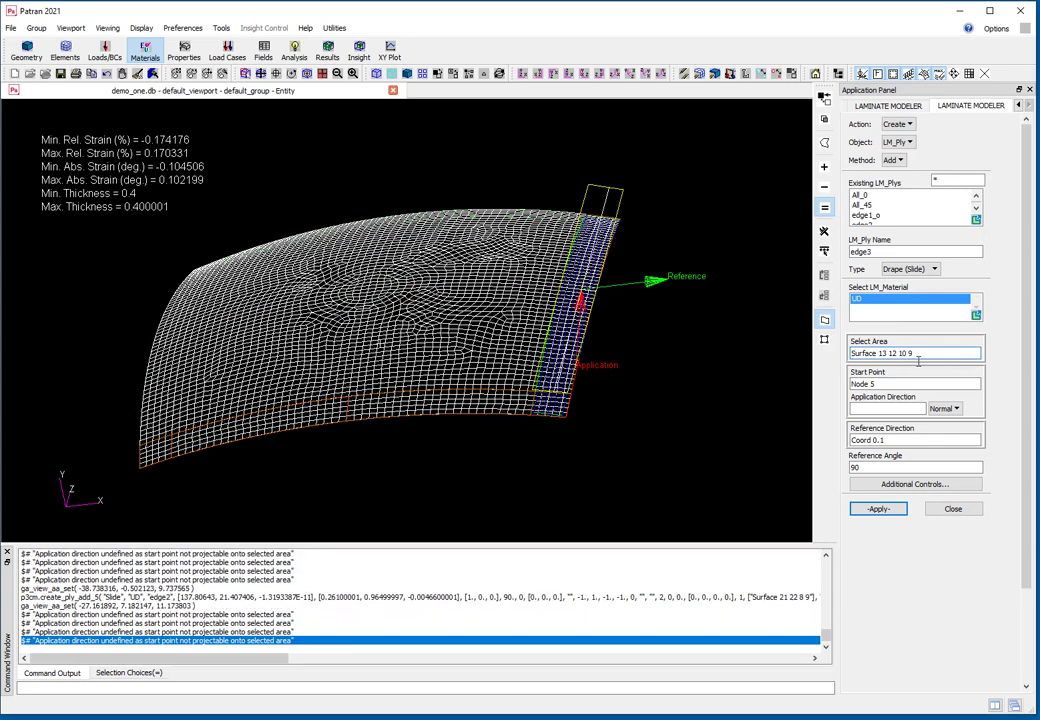
- Set the start point of ply edge3 to Node 190 at the middle of the front edge, set the reference angle to 0 and create the ply
left_click(882, 384)
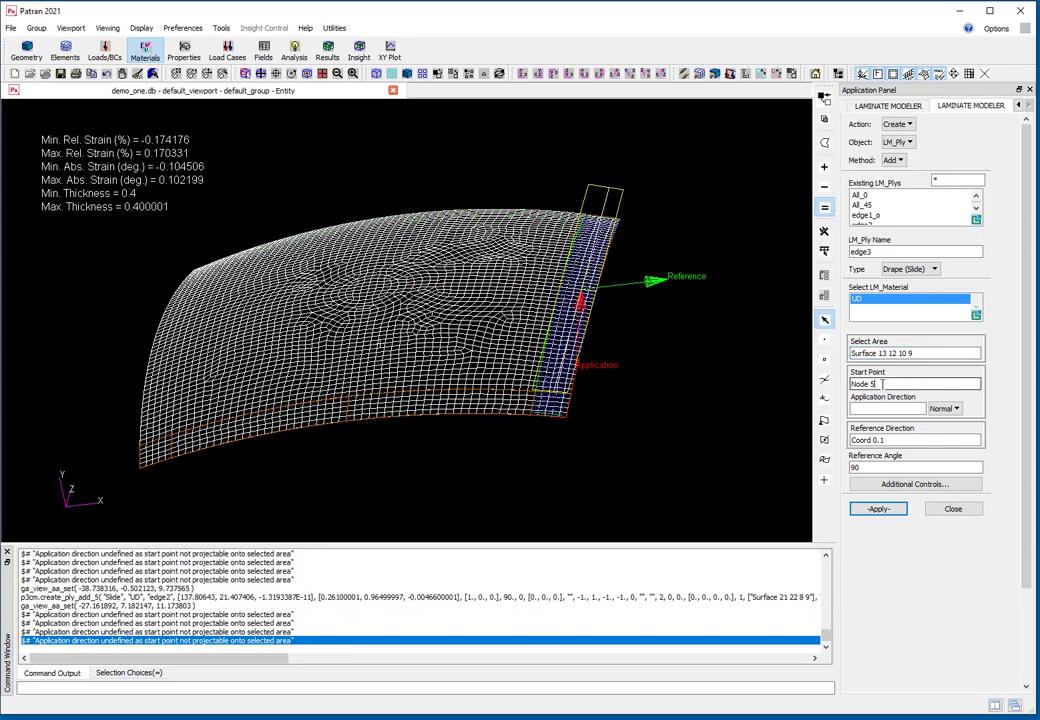
left_click(348, 418)
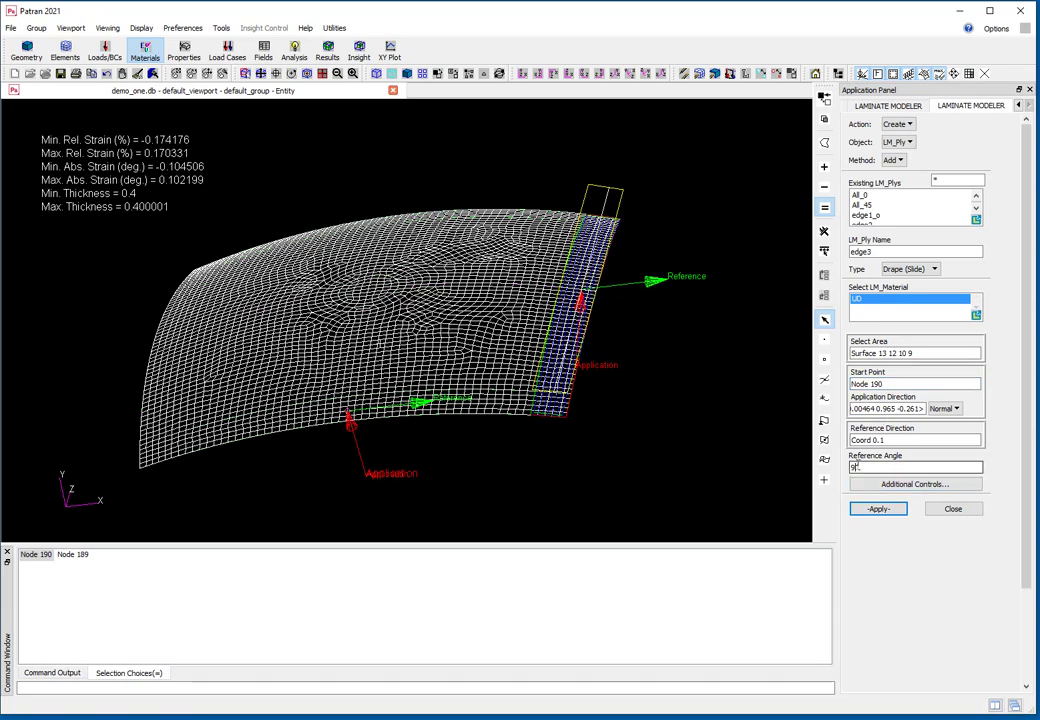
key("Tab")
type("0")
left_click(877, 509)
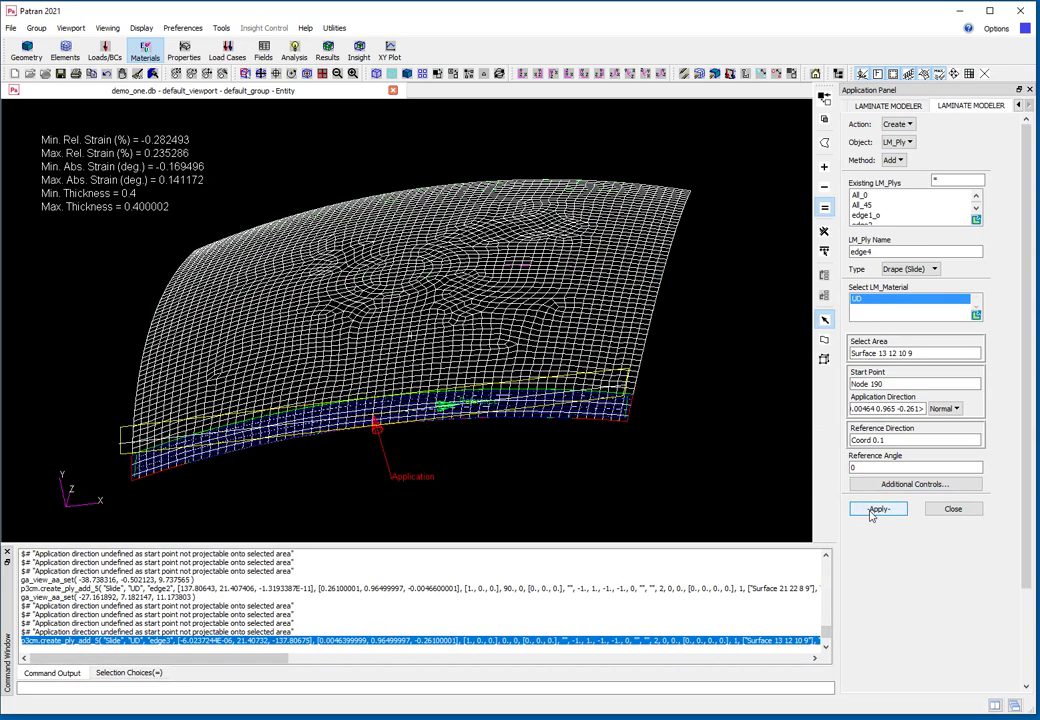
- Select Surfaces 21, 20, 18 and 17 along the panel's rear edge as the area of UD ply edge4
middle_click_drag(400, 345, 272, 182)
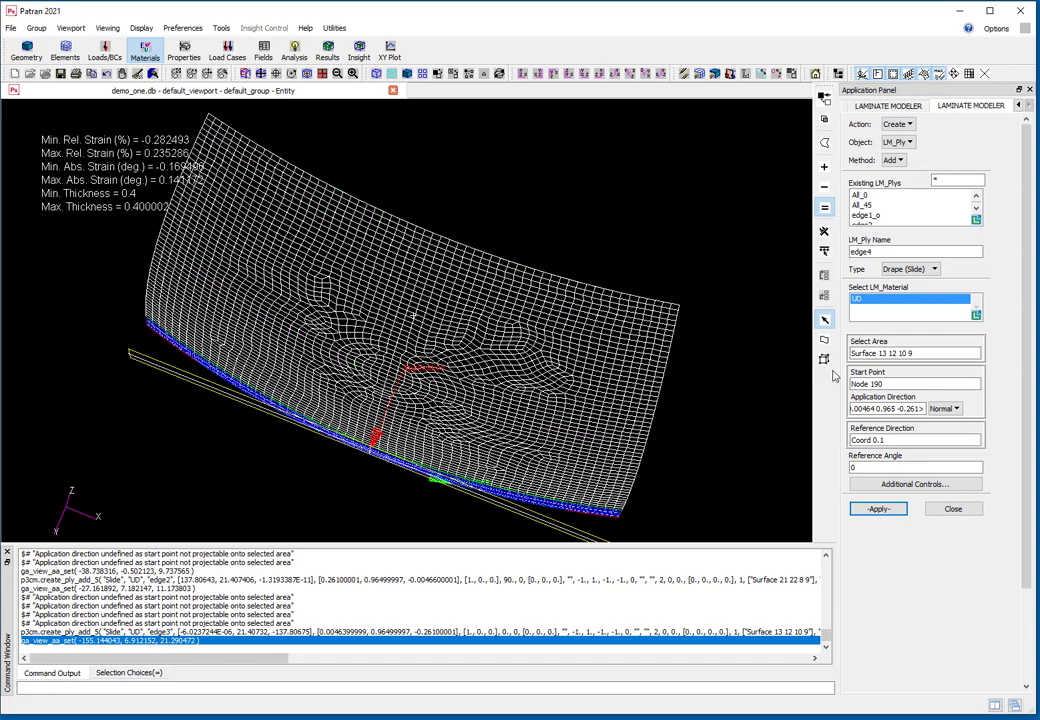
left_click(915, 353)
left_click(605, 306)
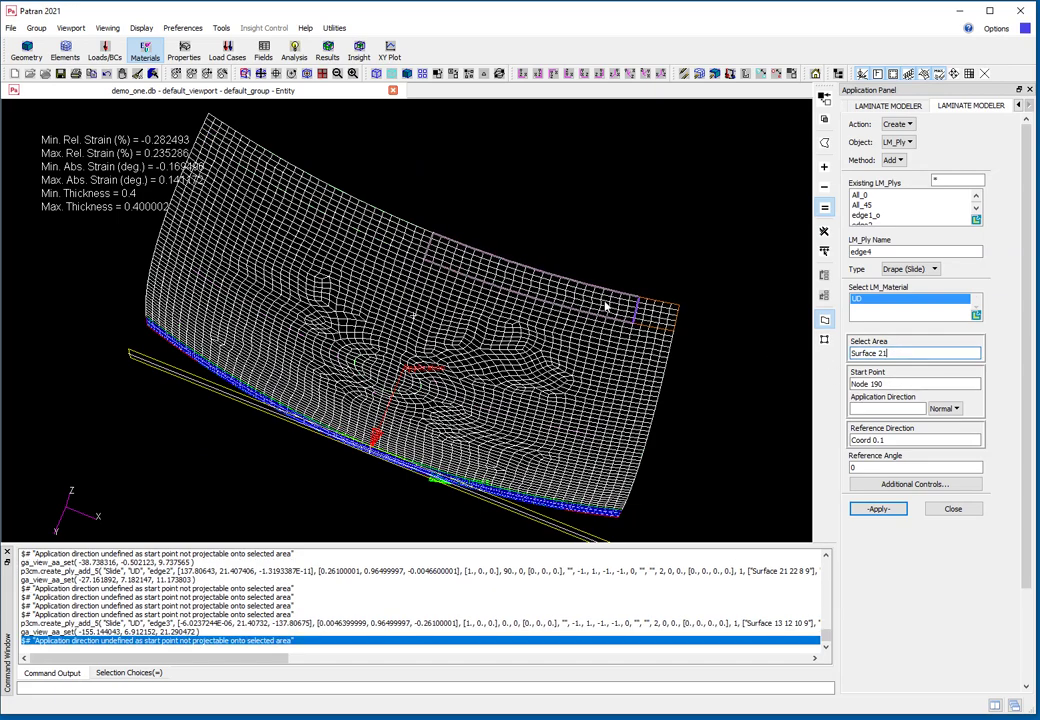
left_click(465, 237)
left_click(219, 146)
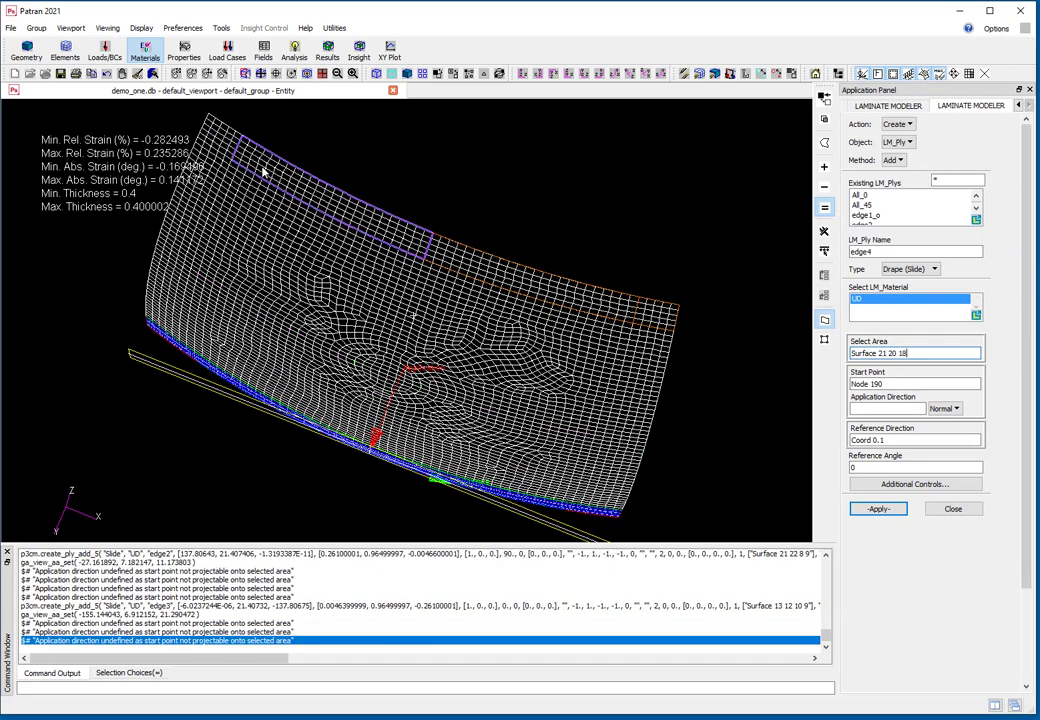
left_click(219, 146)
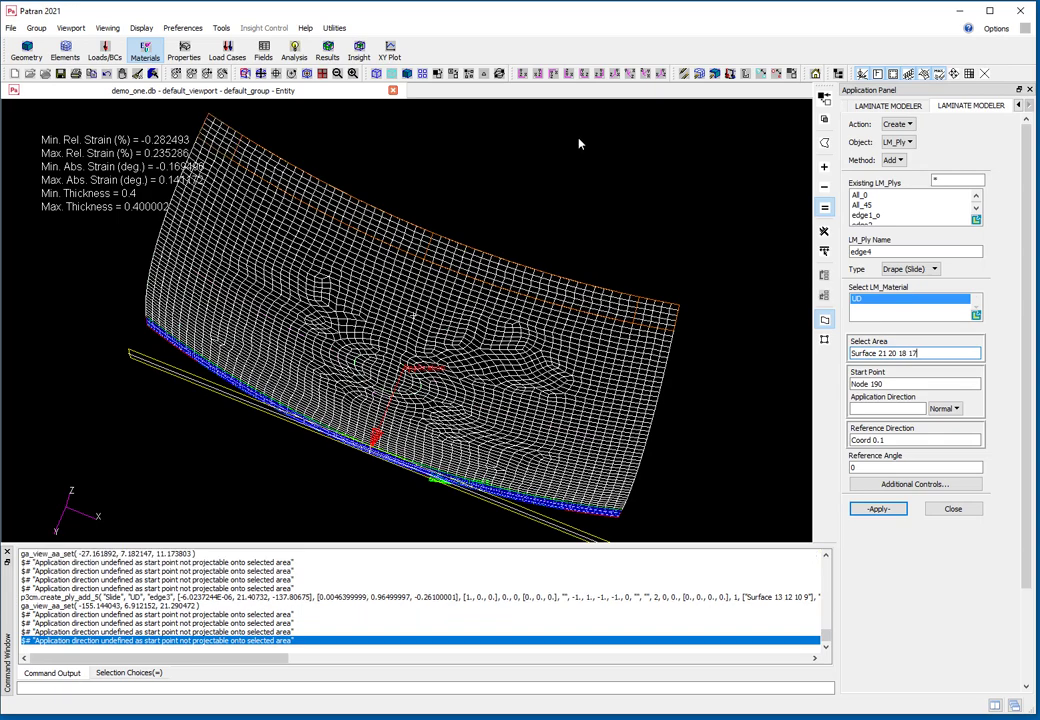
- Set the start point of ply edge4 to Node 863 at the middle of the rear edge and create the ply, keeping the reference angle of 0
left_click(857, 384)
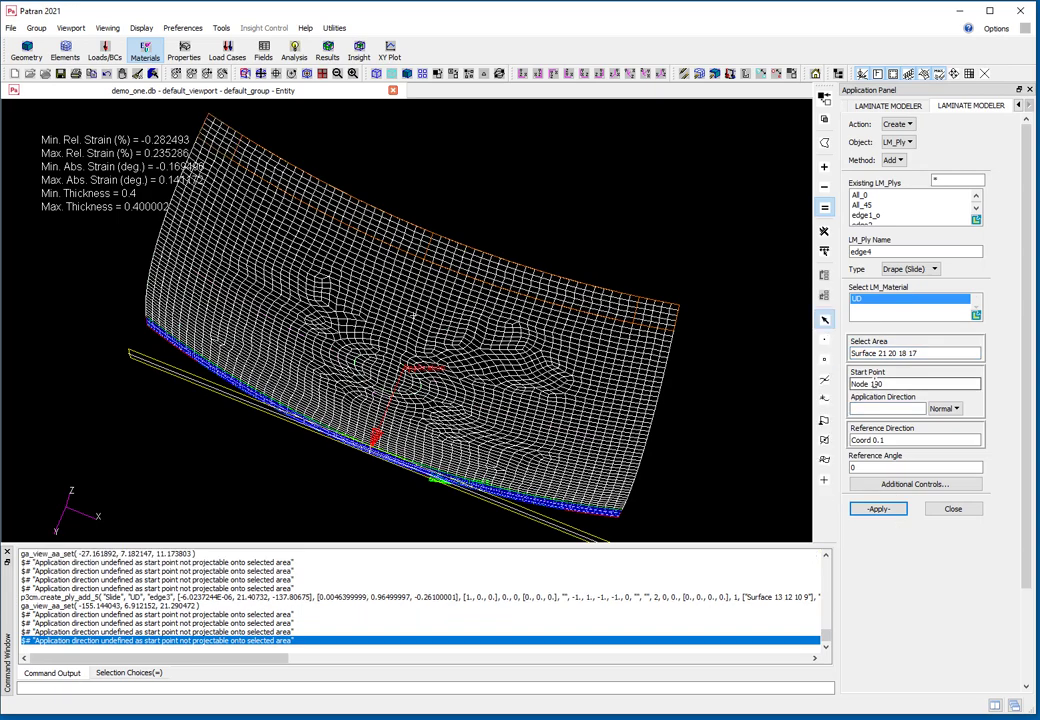
left_click(427, 251)
middle_click_drag(680, 353, 664, 335)
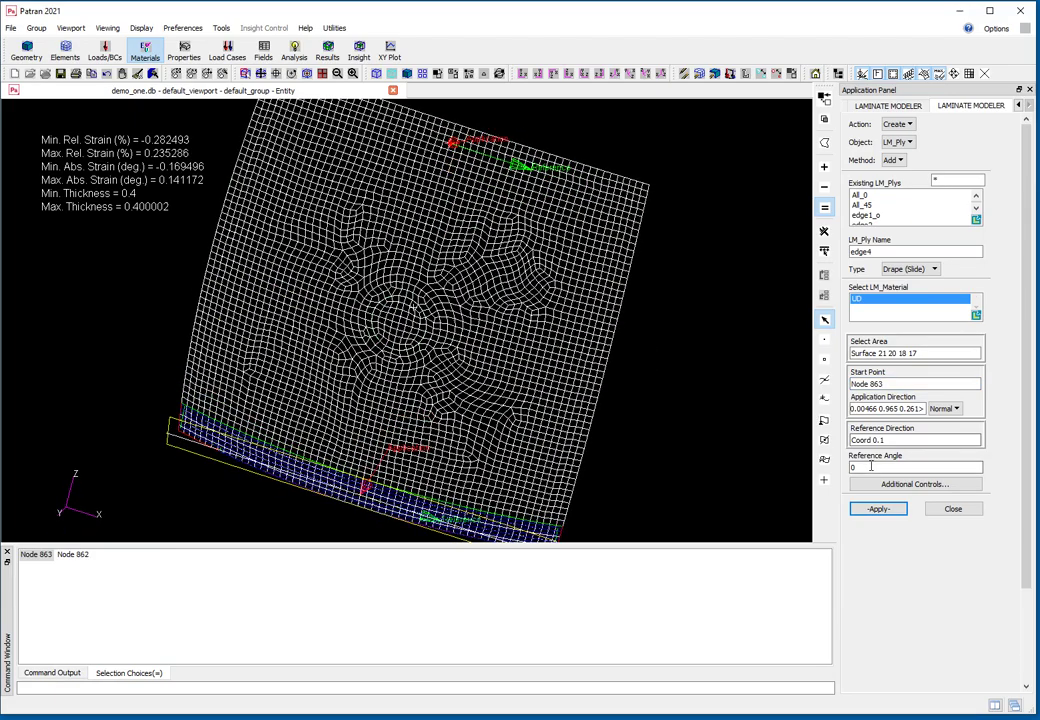
left_click(878, 508)
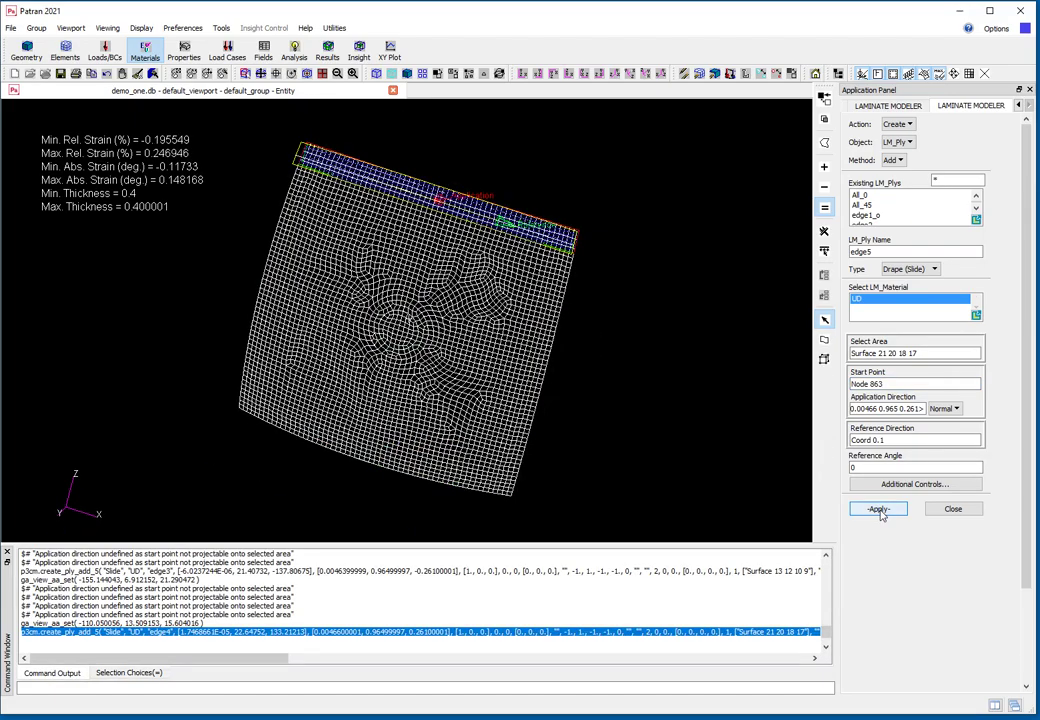
- Begin a ply named hole1 with the type Drape (Scissor) and the woven material
middle_click_drag(643, 418, 659, 439)
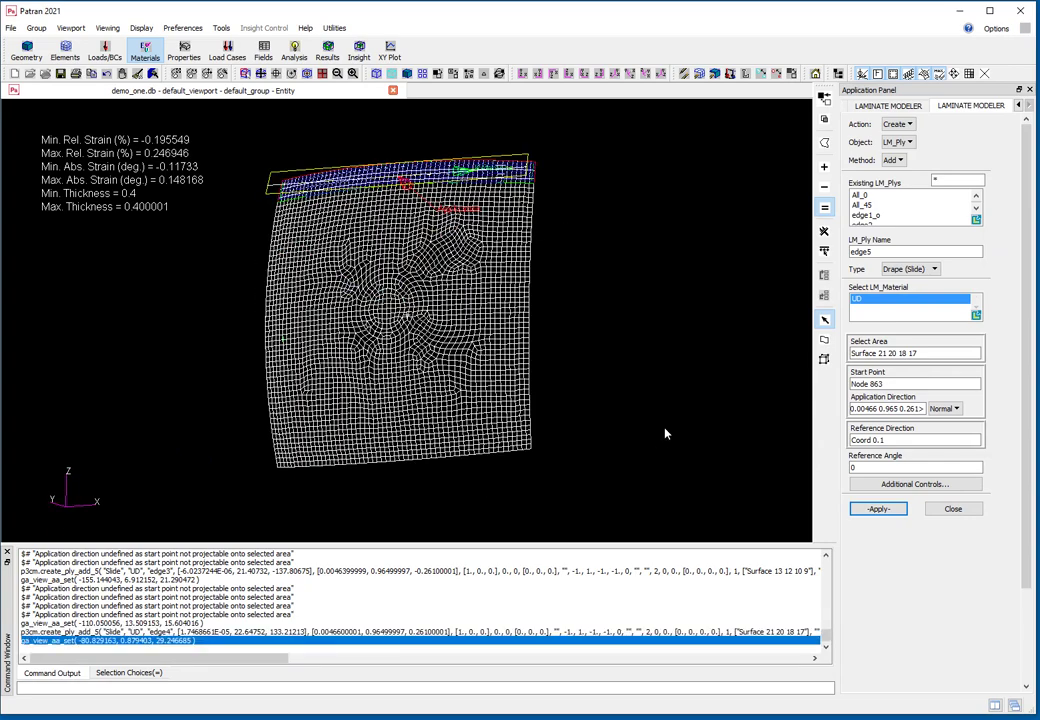
left_click(869, 252)
double_click(869, 252)
type("h")
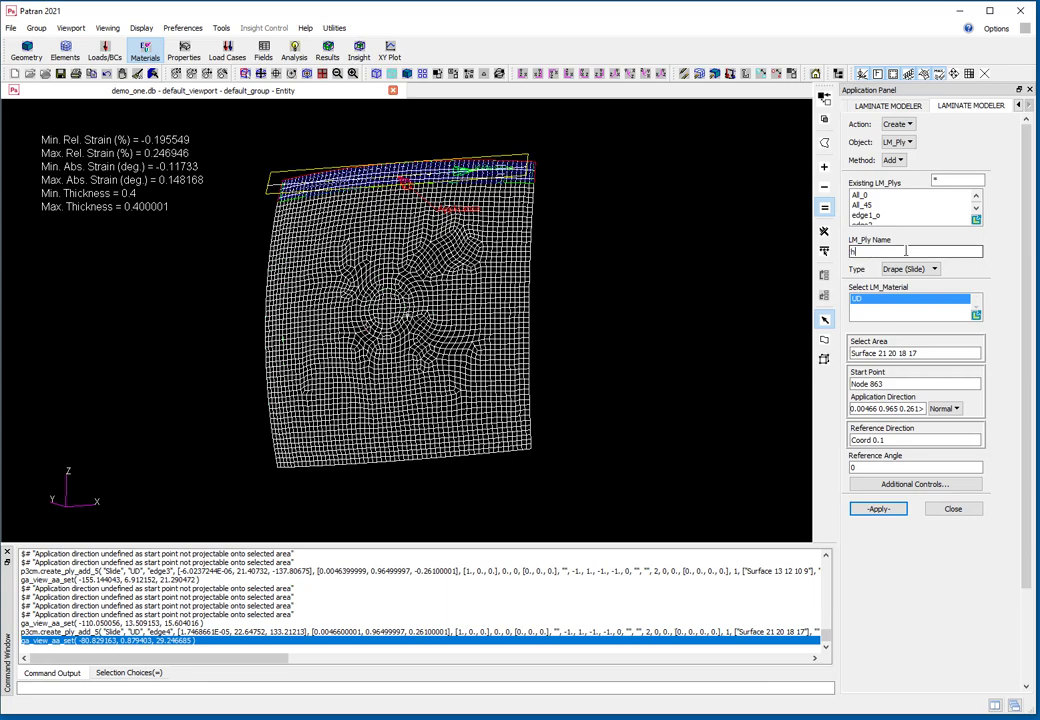
type("ole1")
left_click(910, 269)
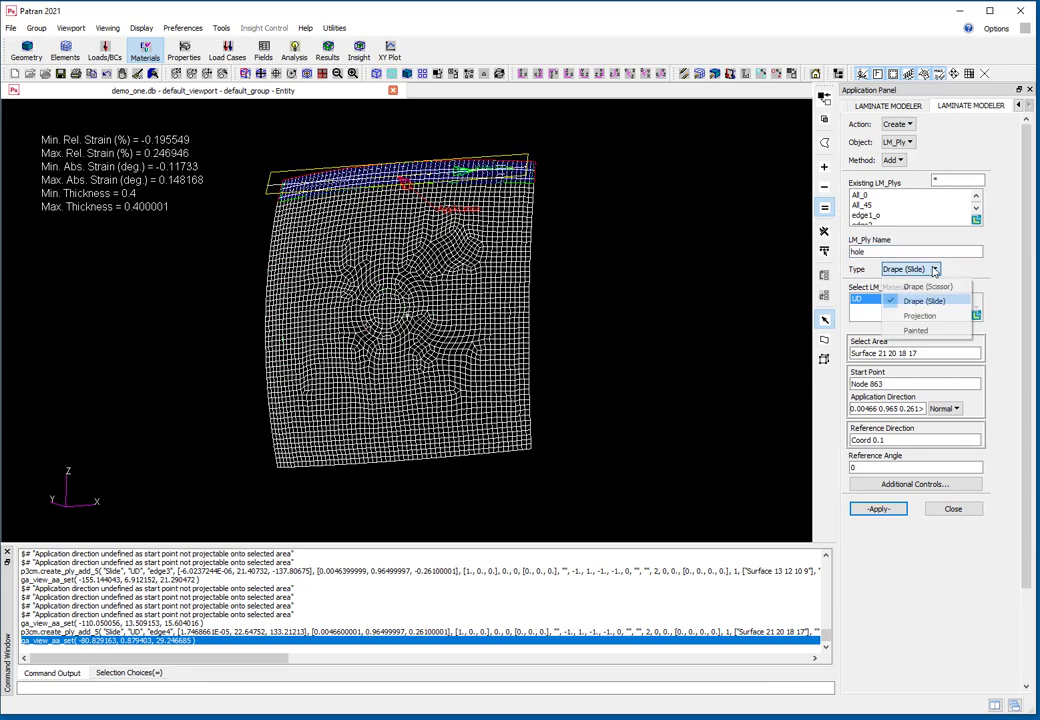
left_click(900, 299)
left_click(900, 301)
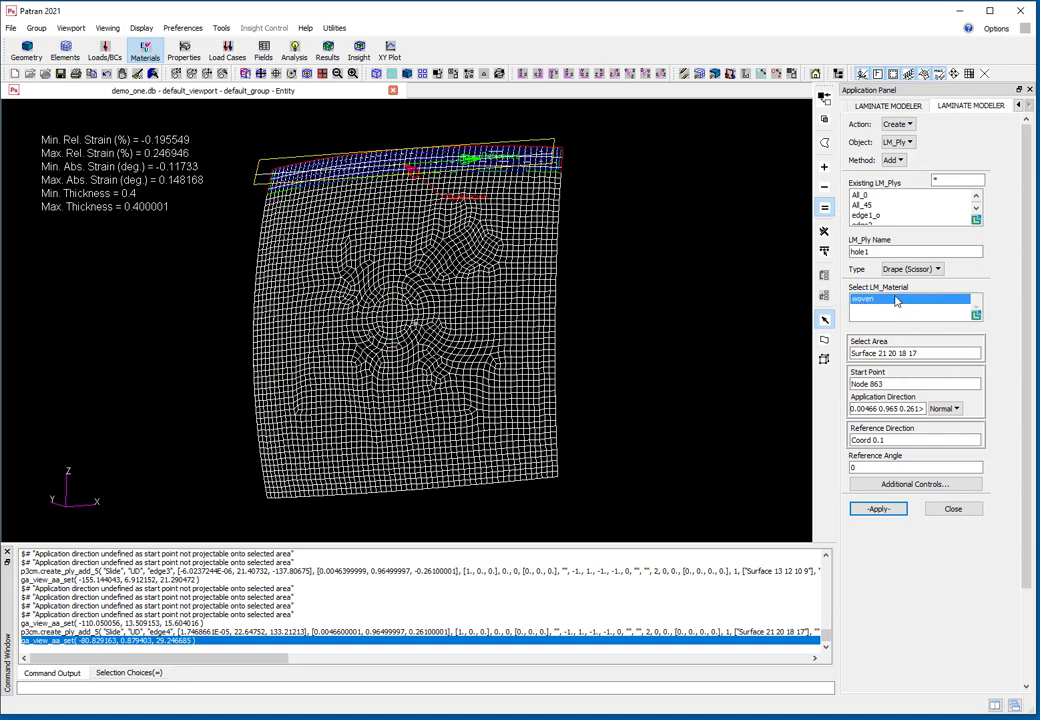
- Rename the new ply hole0 and select Surfaces 26:33, the circular region at the panel's centre, as its area
left_click(869, 251)
key("Tab")
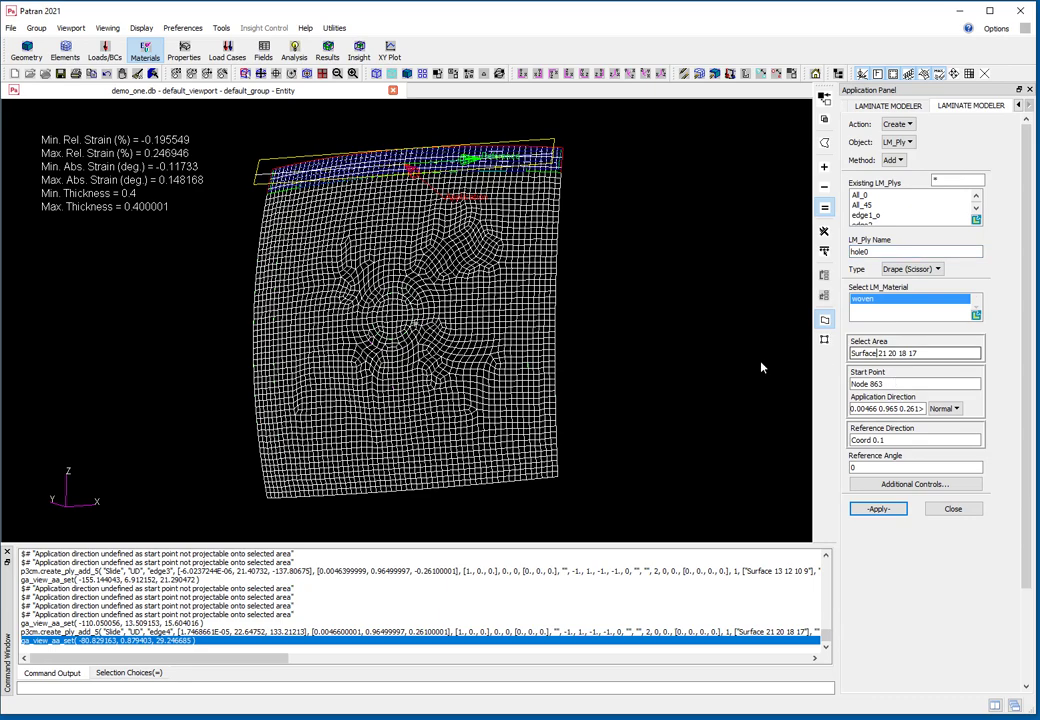
left_click(413, 341)
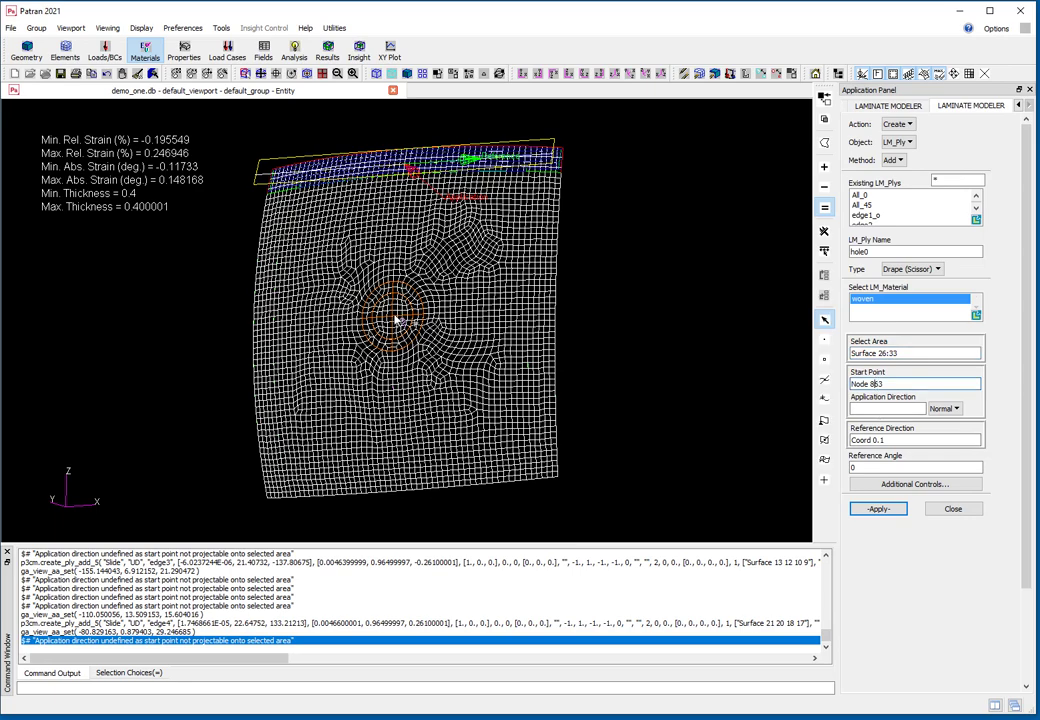
- Set the start point of ply hole0 to Node 2043 at the centre of the circle and create the ply with reference angle 0
left_click(394, 314)
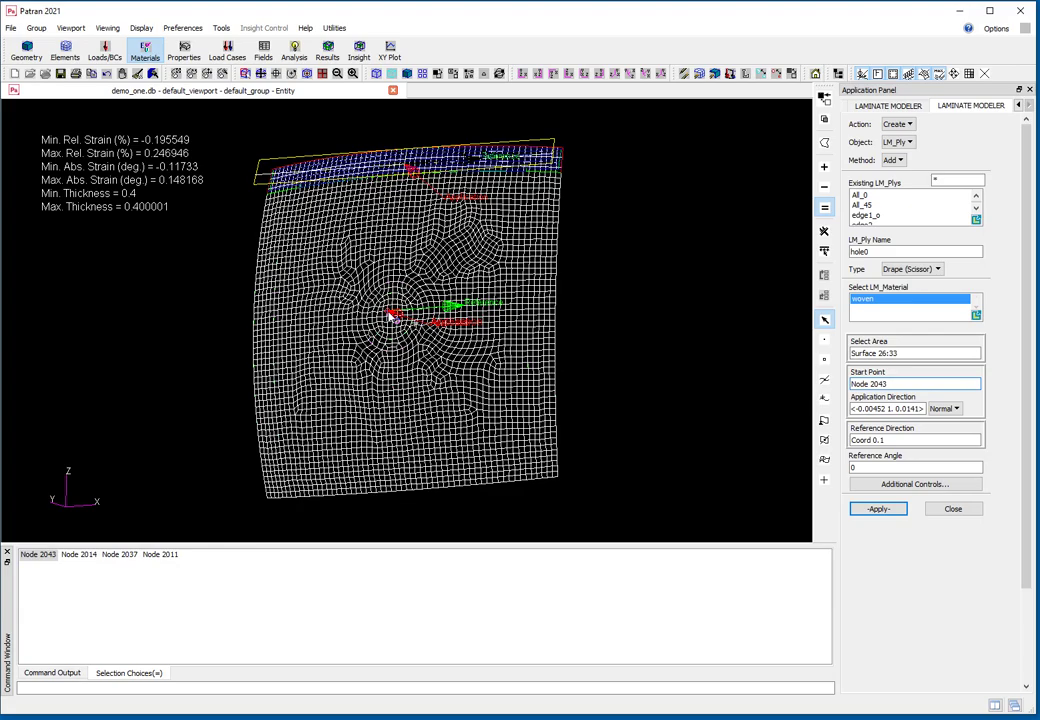
middle_click_drag(729, 427, 591, 443)
left_click(868, 467)
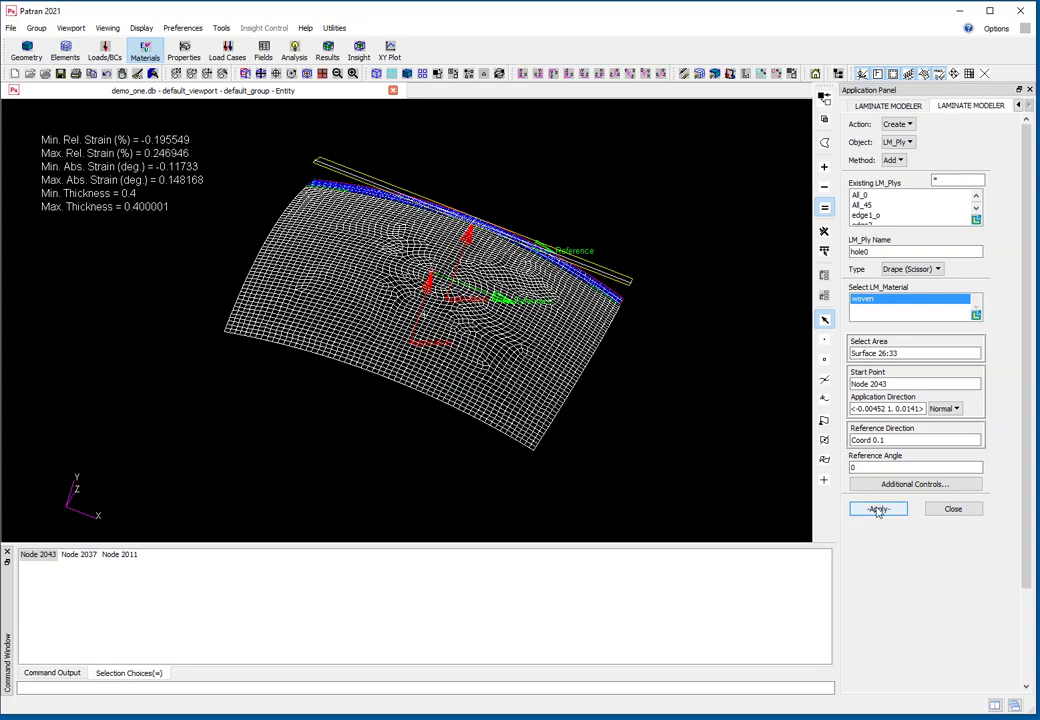
left_click(877, 509)
- Create a second woven ply on the same circular area, named hole45, with reference angle 45
double_click(866, 466)
type("45")
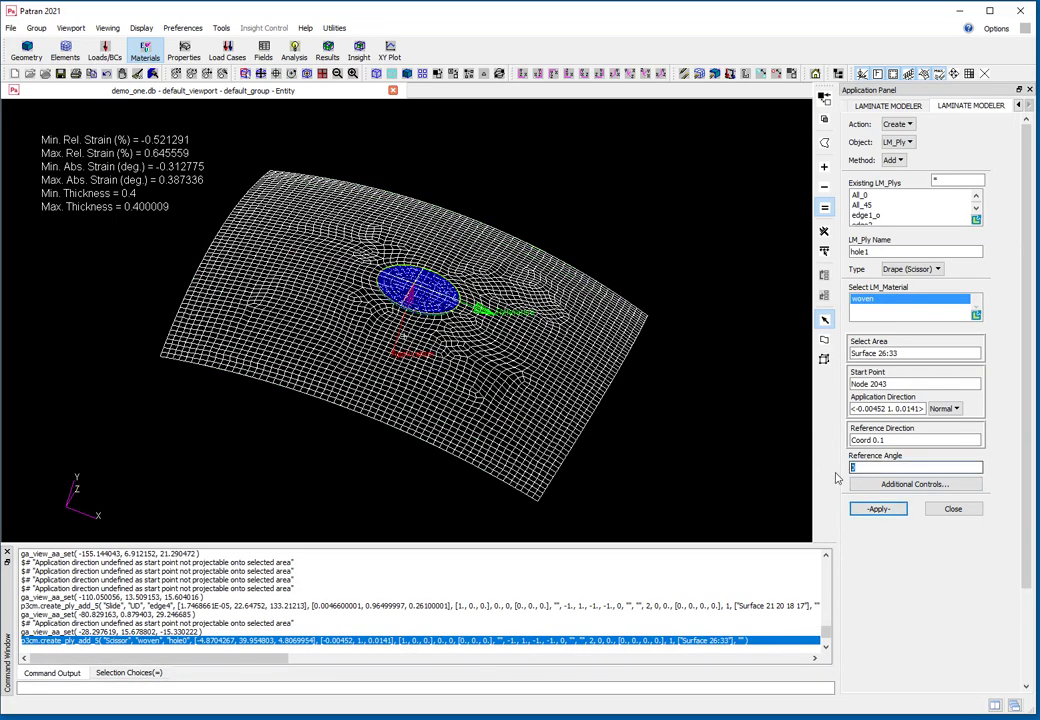
left_click(866, 252)
type("45")
left_click(877, 509)
middle_click_drag(732, 459, 632, 344)
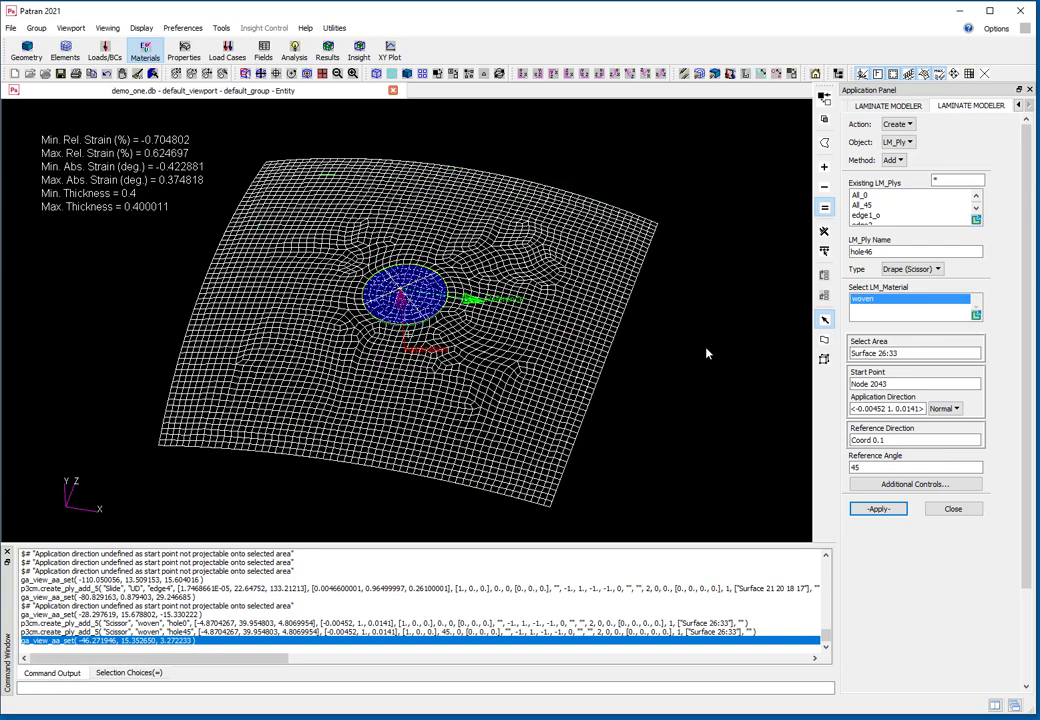
- Switch to creating an LM_Layup and open its layup definition
left_click(900, 142)
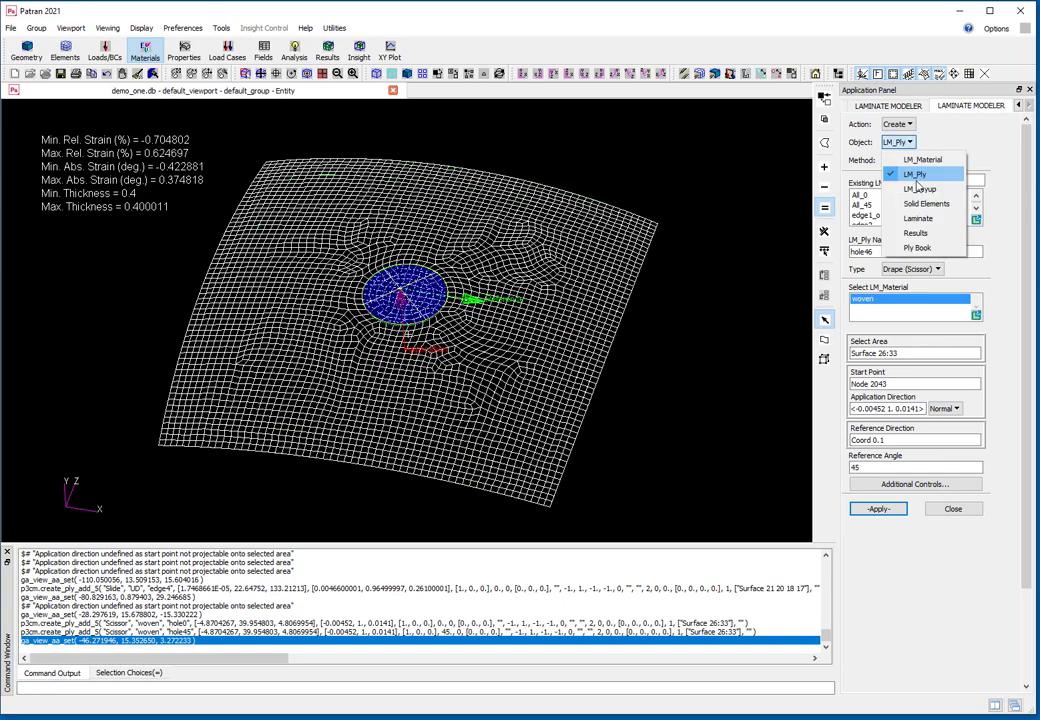
left_click(910, 188)
mouse_move(722, 408)
middle_mouse_down()
mouse_move(713, 369)
mouse_move(720, 413)
mouse_move(708, 413)
middle_mouse_up()
left_click(914, 264)
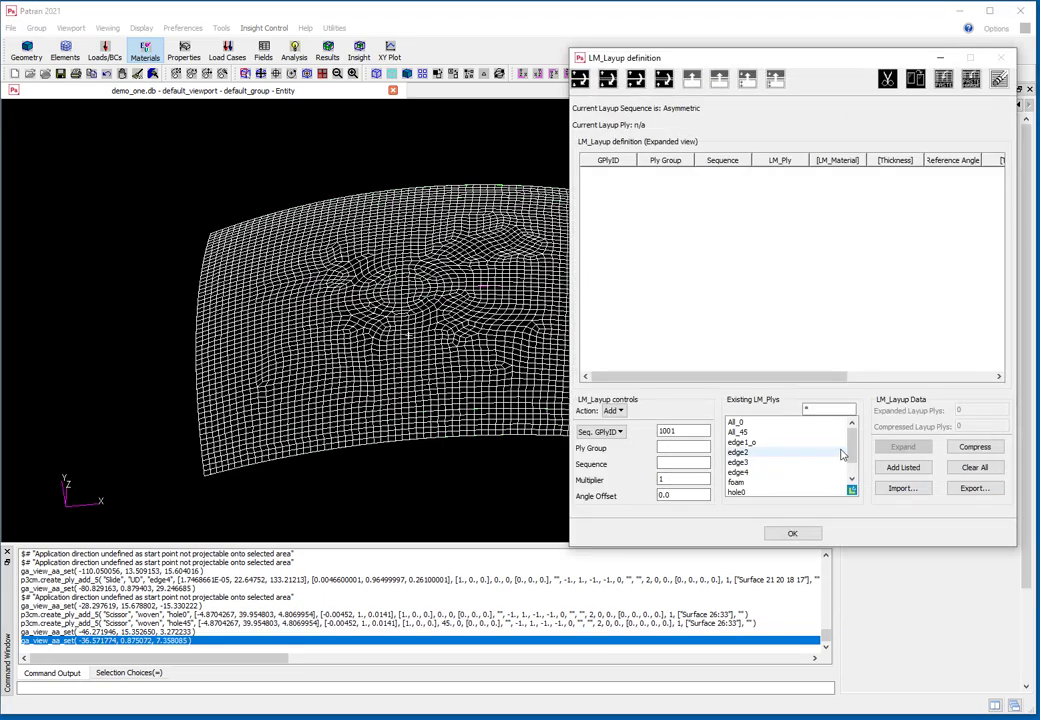
scroll(849, 477, "down", 1)
scroll(851, 433, "up", 1)
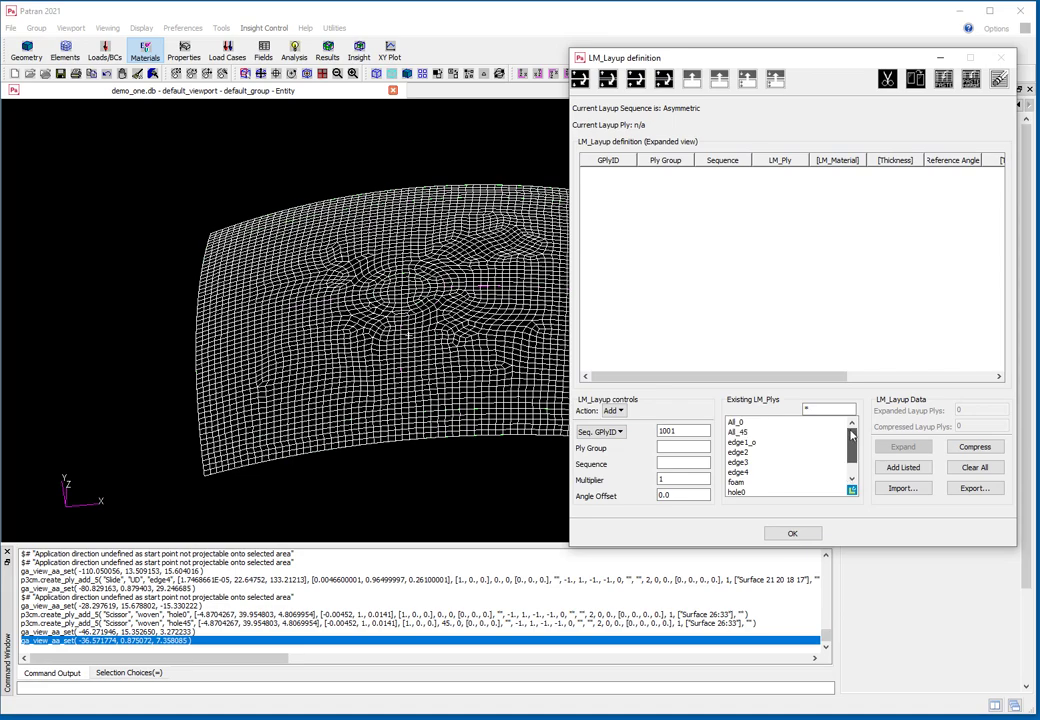
- Add the full-area plies to the layup in the order All_45, All_0, All_45, foam, All_45, All_0, All_45
double_click(752, 433)
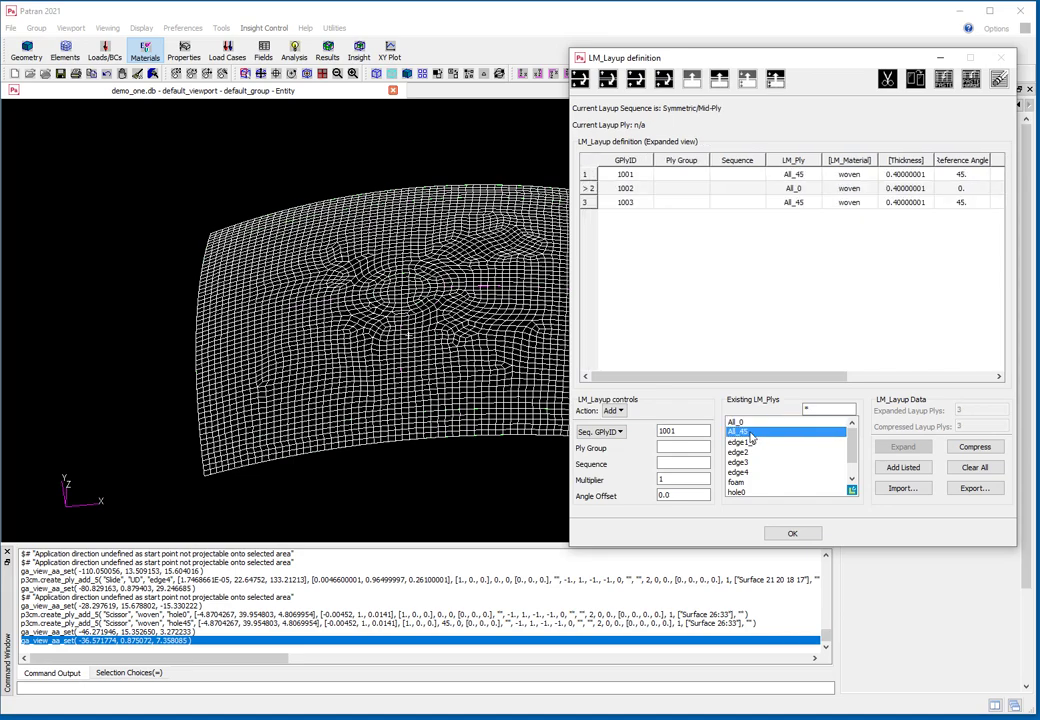
key("Down")
key("Down")
key("Down")
key("Down")
key("Down")
key("Return")
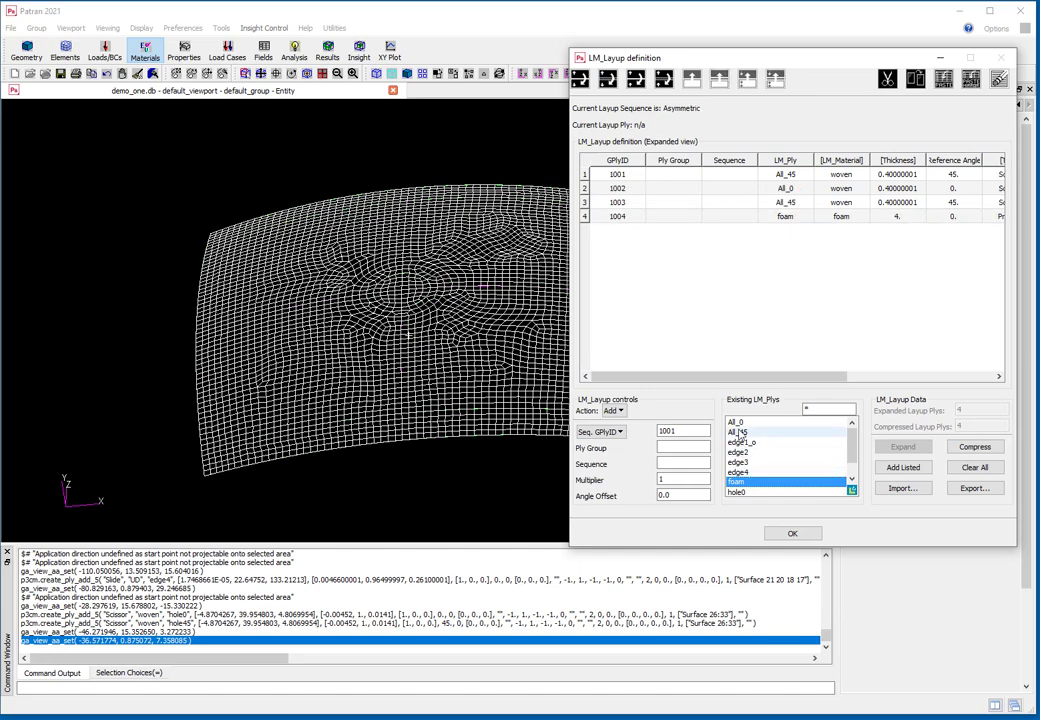
double_click(741, 432)
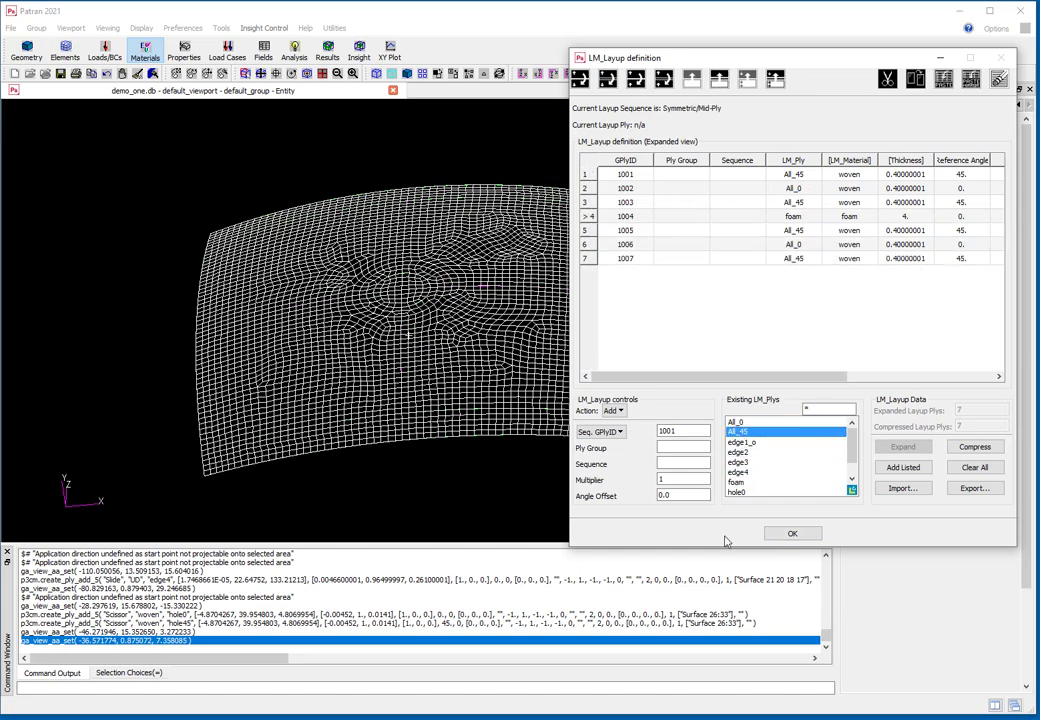
- Add the UD plies edge1_o, edge2, edge3 and edge4 to the layup after the full-area plies
double_click(762, 442)
double_click(762, 452)
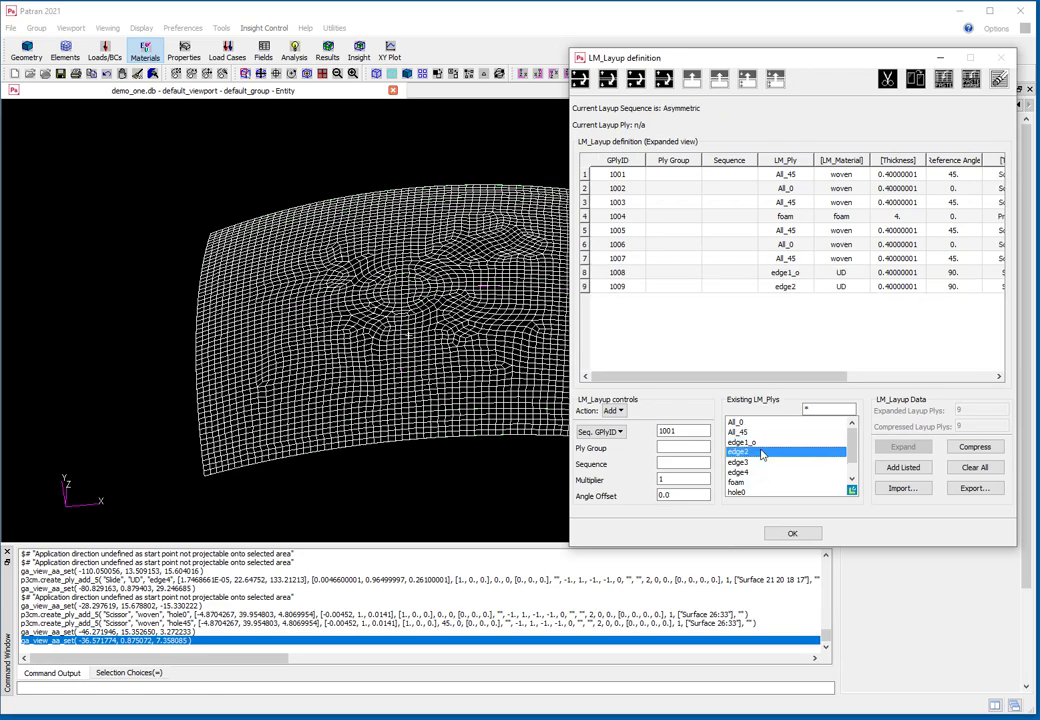
double_click(762, 462)
left_click(761, 472)
double_click(761, 472)
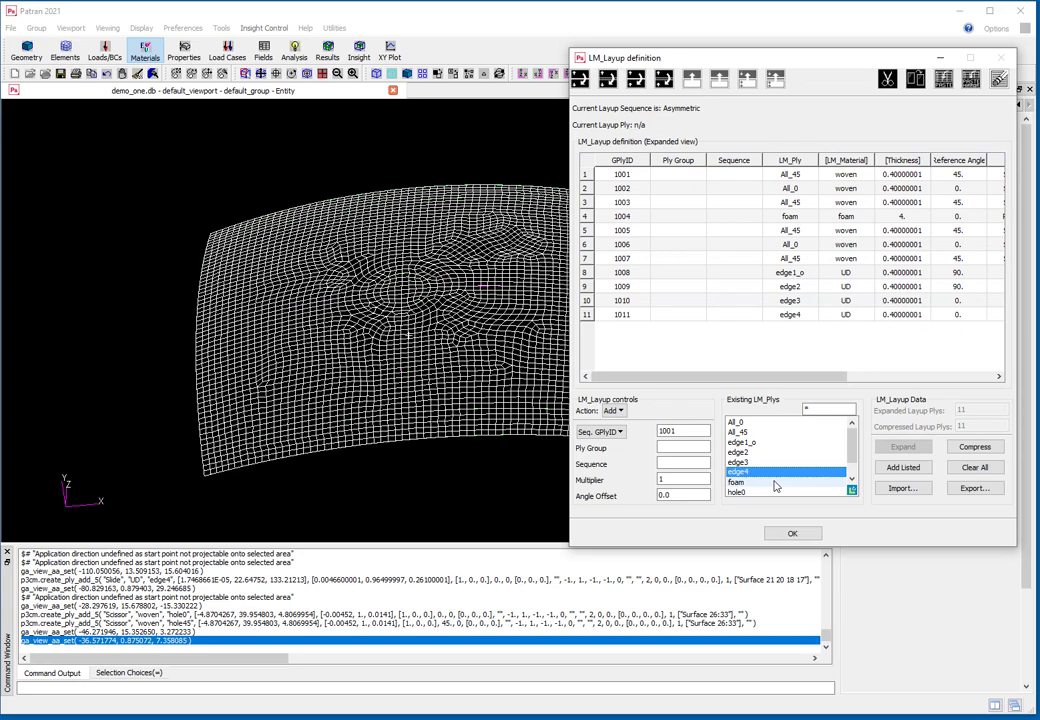
- Add a second set of the UD plies edge1_o, edge2, edge3 and edge4 to the layup
double_click(760, 442)
double_click(758, 452)
double_click(760, 462)
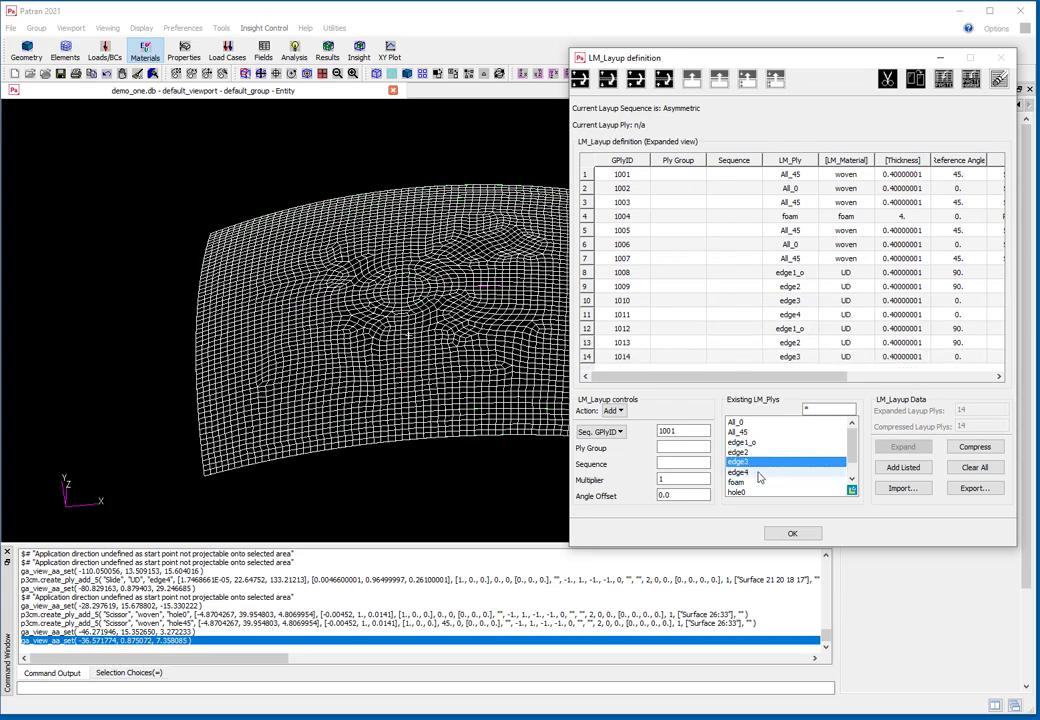
double_click(760, 472)
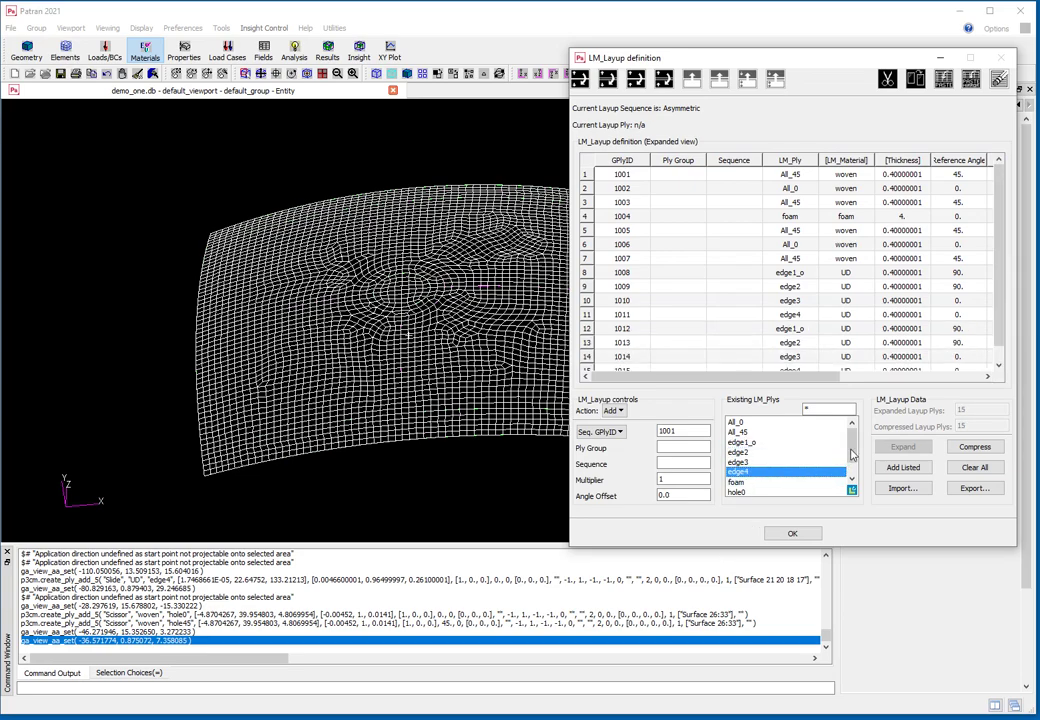
- Add the hole reinforcement plies to the end of the layup in the order hole45, hole0, hole45
scroll(751, 478, "down", 1)
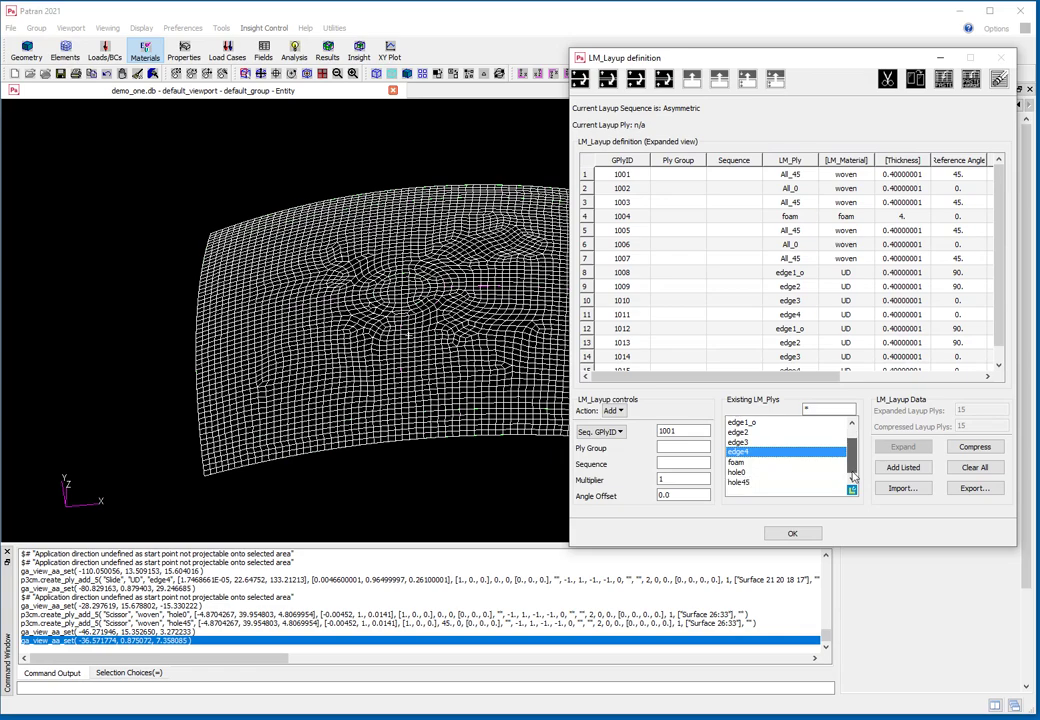
double_click(754, 483)
double_click(754, 472)
double_click(754, 483)
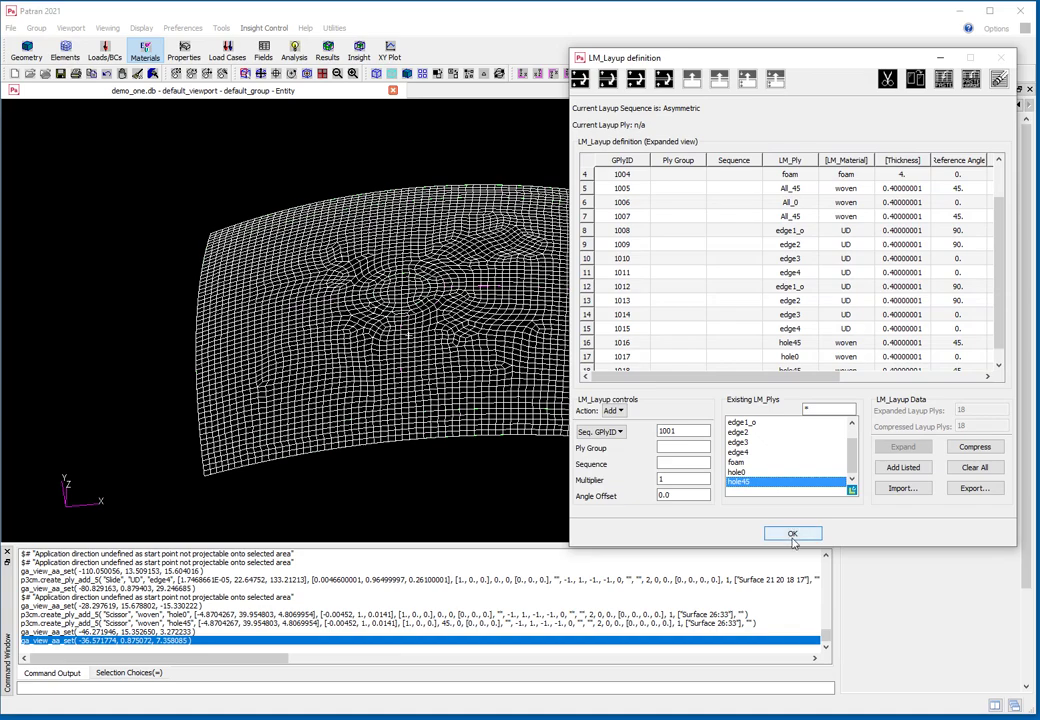
- Review the ply sequence and accept the layup definition
scroll(808, 222, "up", 2)
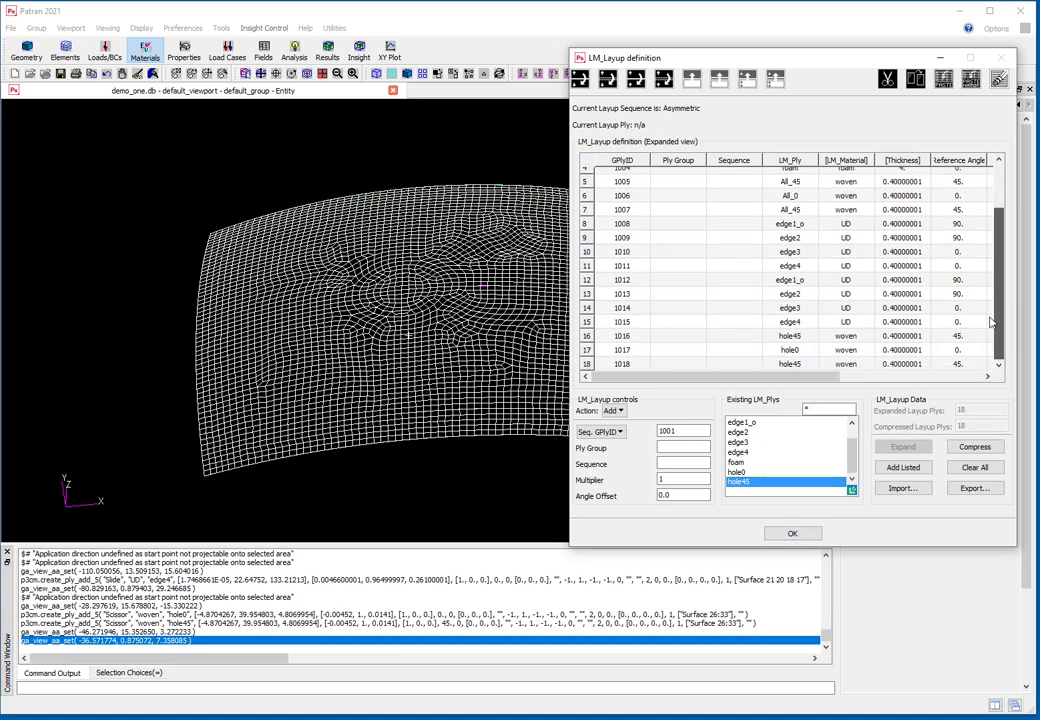
scroll(792, 183, "down", 2)
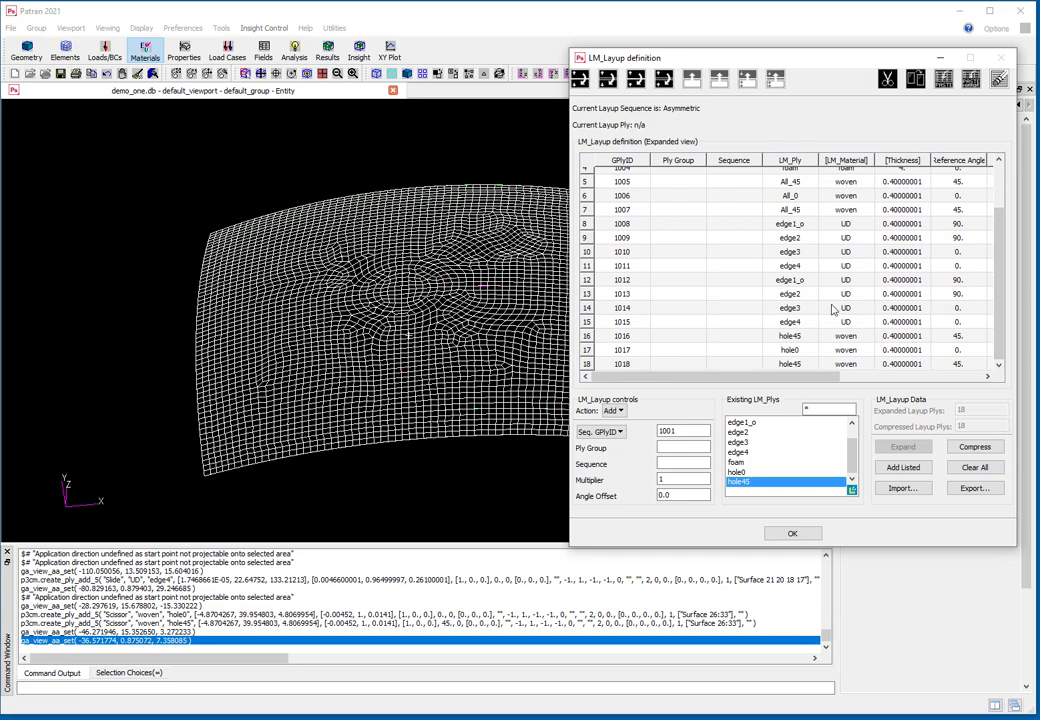
mouse_move(1000, 318)
left_mouse_down()
mouse_move(1000, 305)
mouse_move(1001, 322)
left_mouse_up()
left_click(792, 533)
middle_click_drag(692, 418, 652, 381)
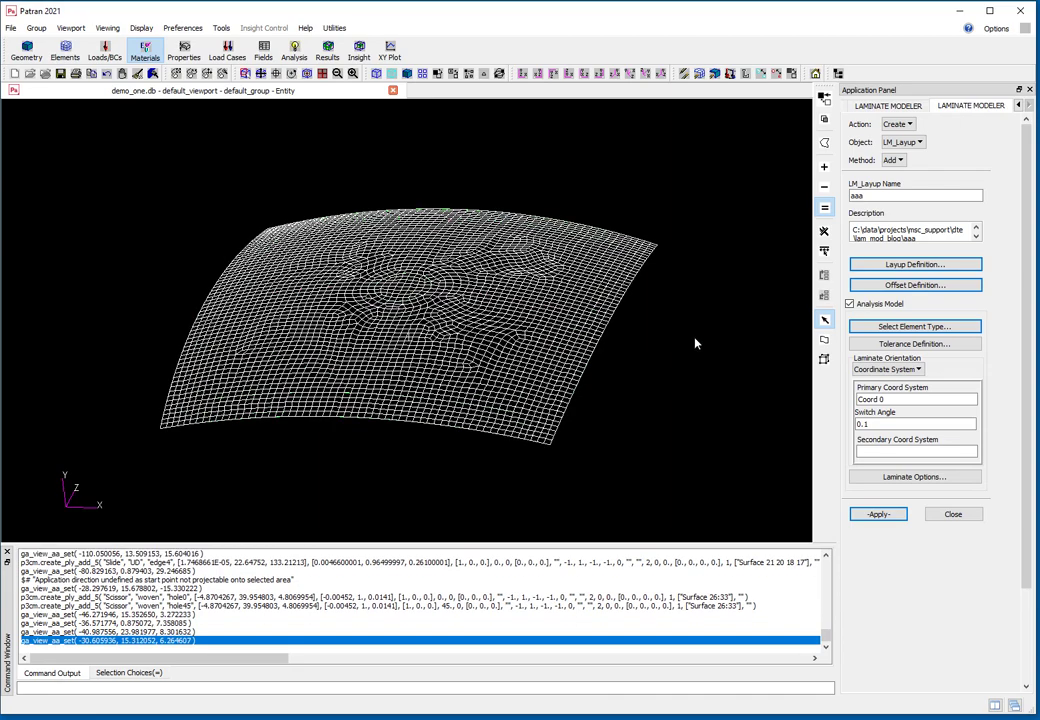
- Define an offset named all over every surface, with definition point Node 2011, offset value 0.0 and the Bottom flag
left_click(916, 286)
middle_click_drag(576, 360, 555, 375)
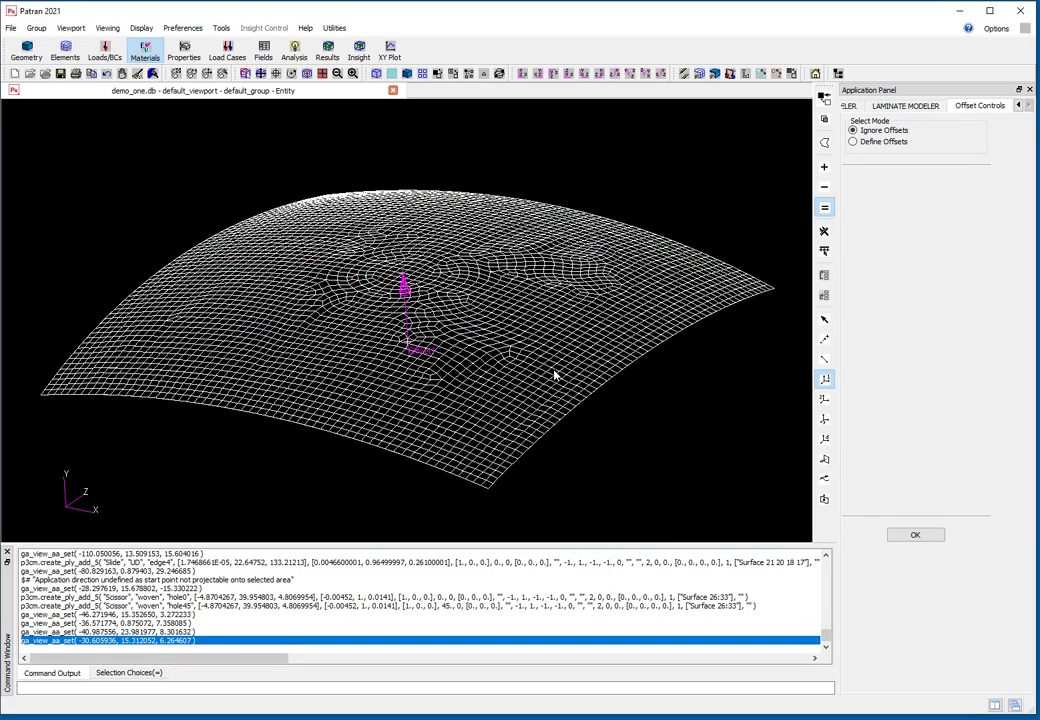
left_click(885, 142)
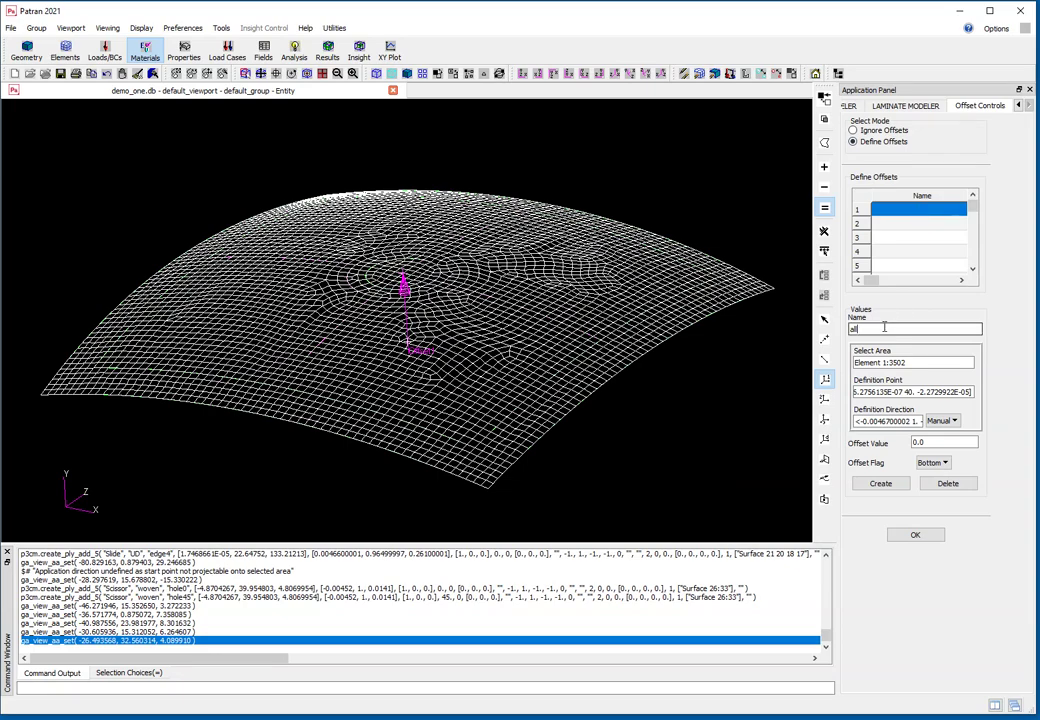
left_click(877, 362)
left_click_drag(30, 157, 797, 513)
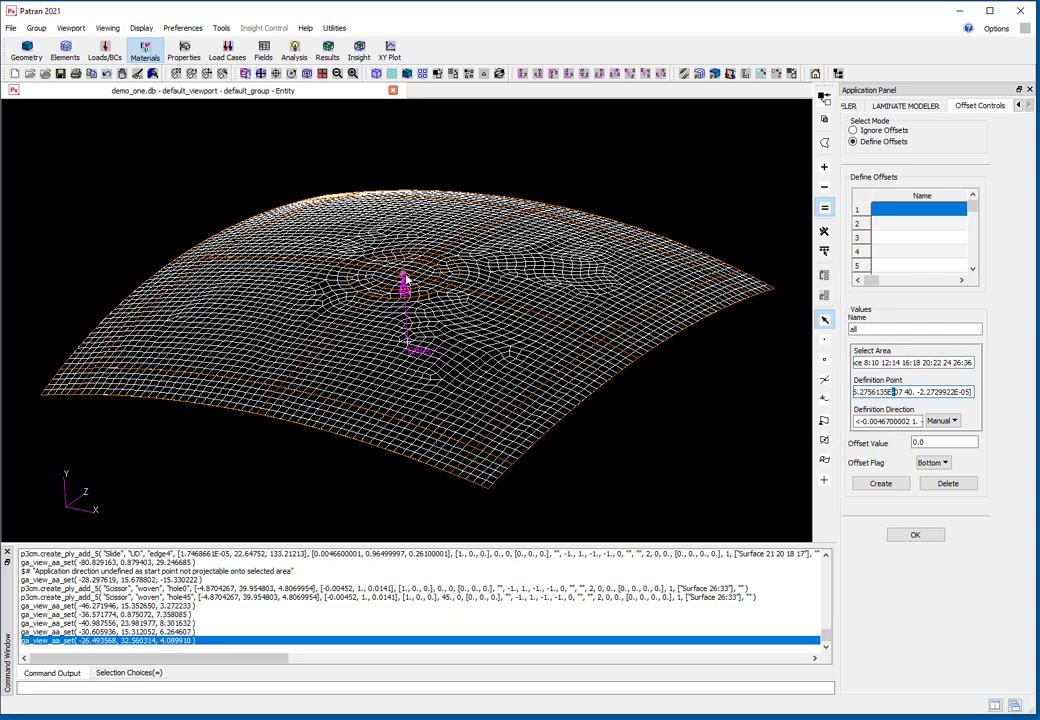
left_click(432, 305)
mouse_move(676, 463)
middle_mouse_down()
mouse_move(676, 425)
mouse_move(671, 457)
mouse_move(682, 464)
middle_mouse_up()
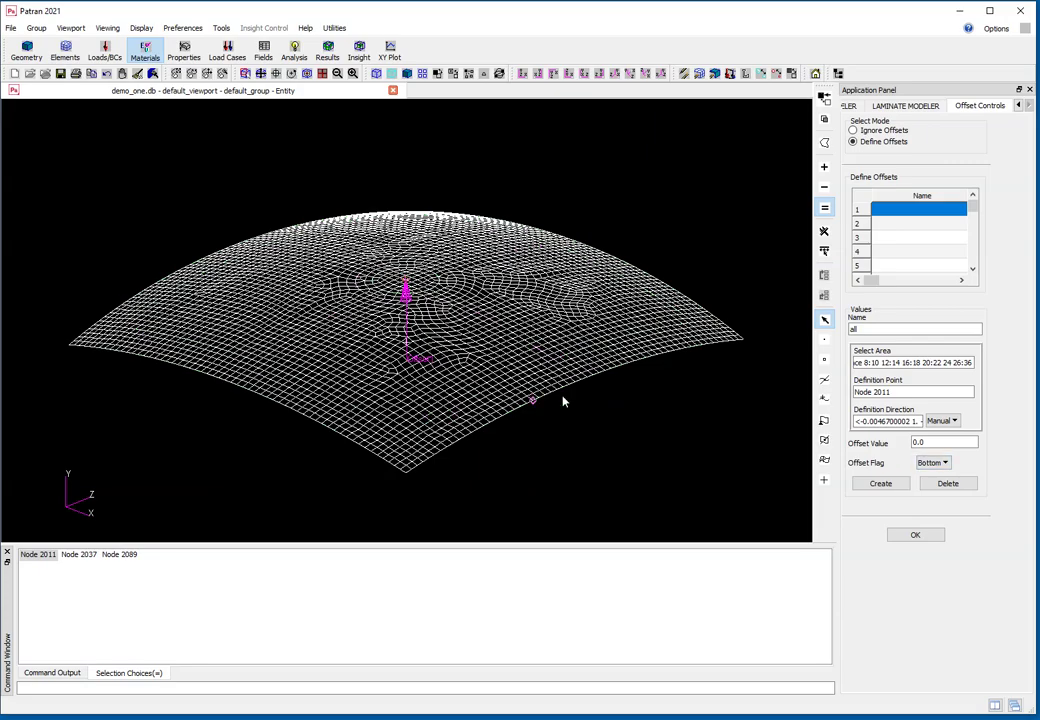
middle_click_drag(404, 325, 474, 414)
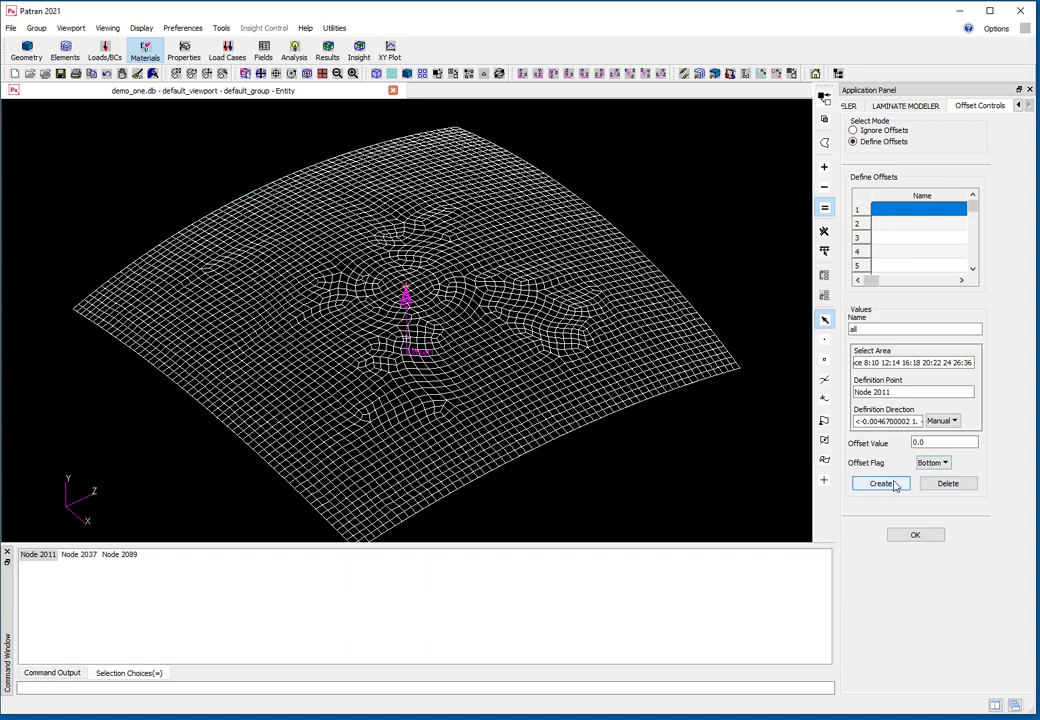
left_click(915, 535)
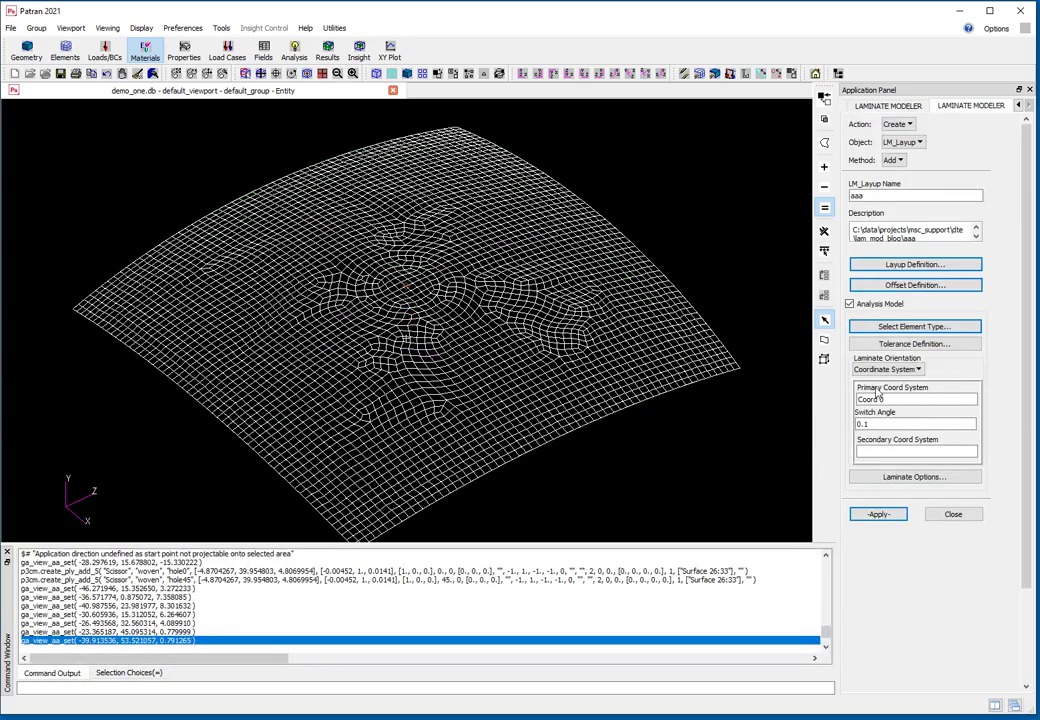
- Set the analysis element type to 2D_Stan. Lam. Plate (CQUAD4/PCOMP) and accept tolerances of 5.0 degrees and 5.0% thickness
left_click(916, 327)
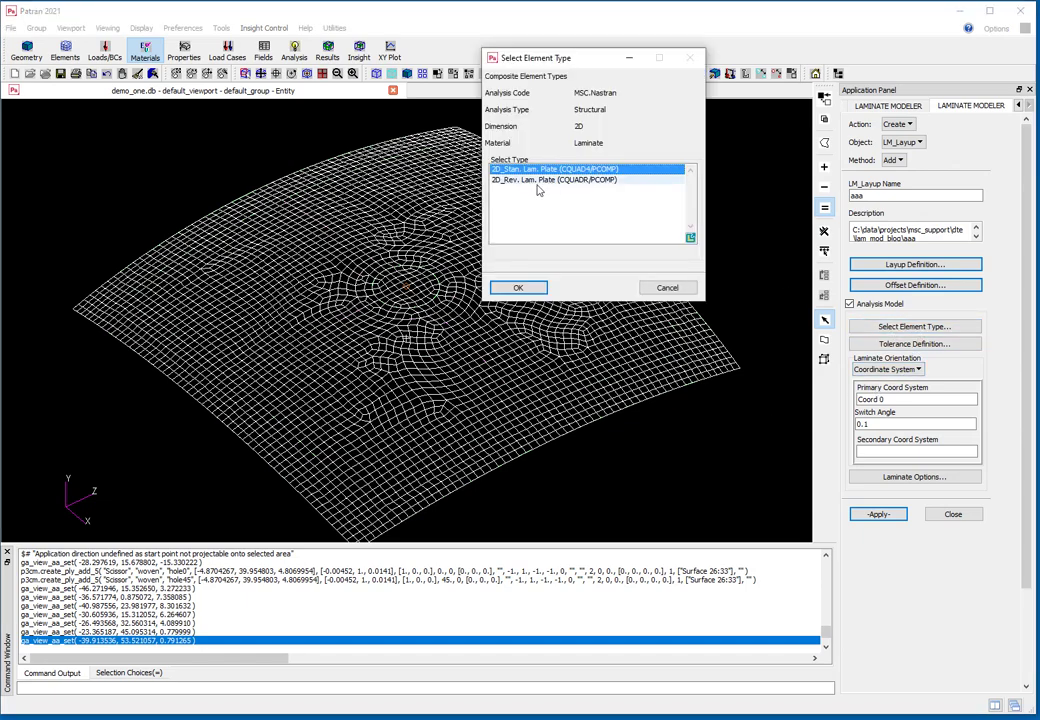
left_click(516, 287)
left_click(932, 344)
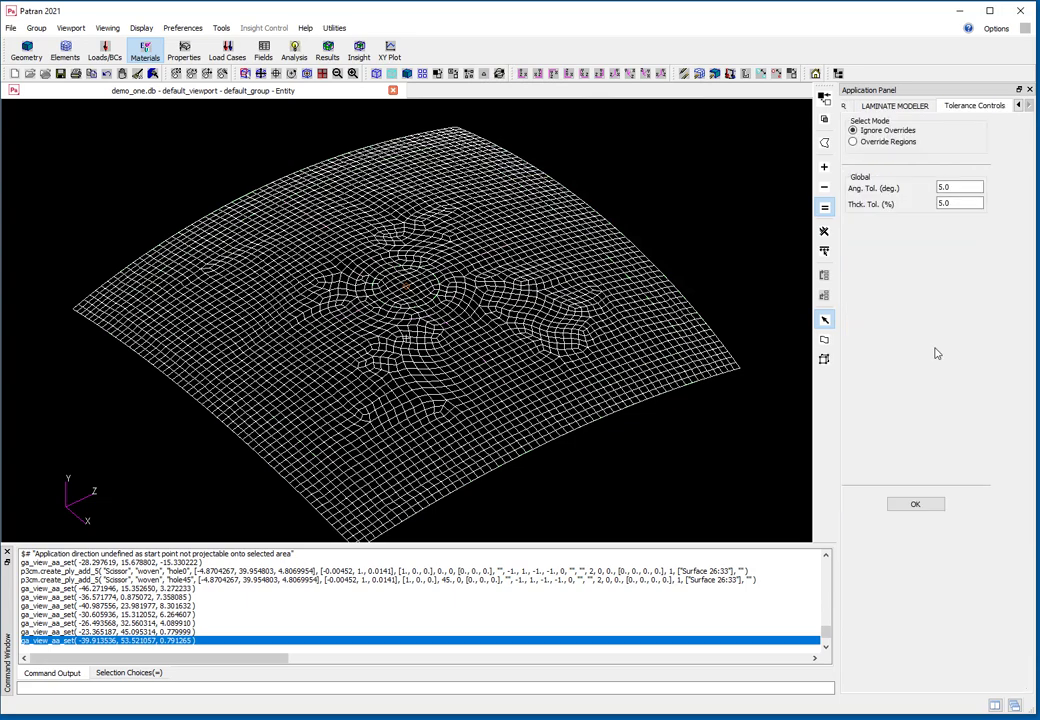
left_click(944, 187)
left_click(915, 502)
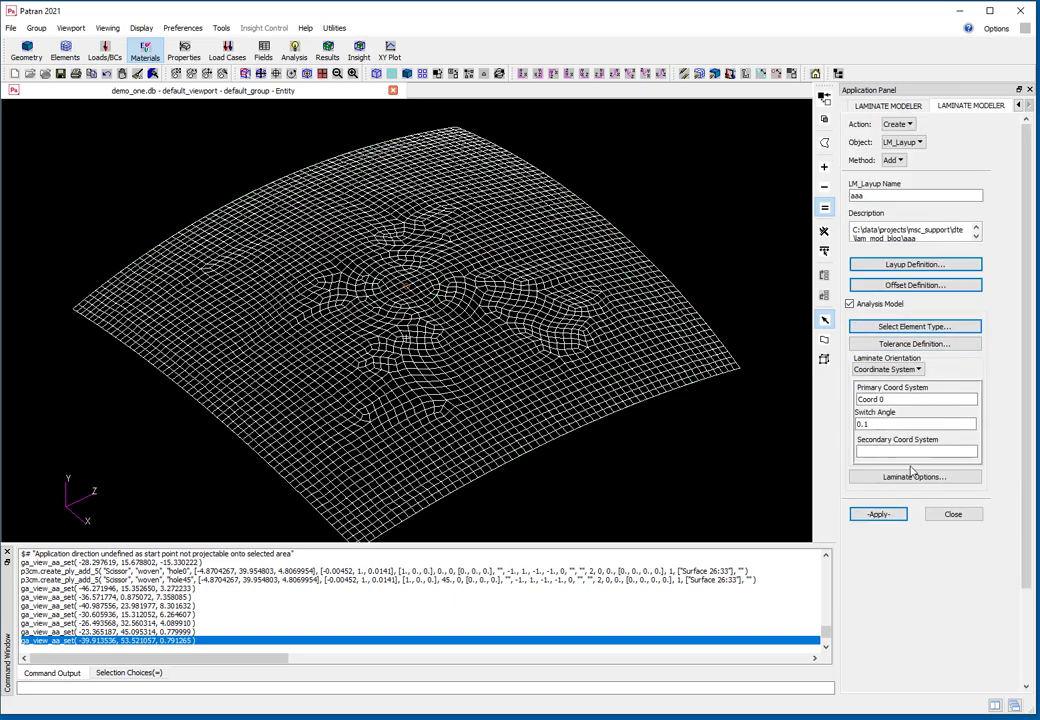
- Create layup aaa with its analysis model, accepting generation of the laminates and property sets
left_click(879, 515)
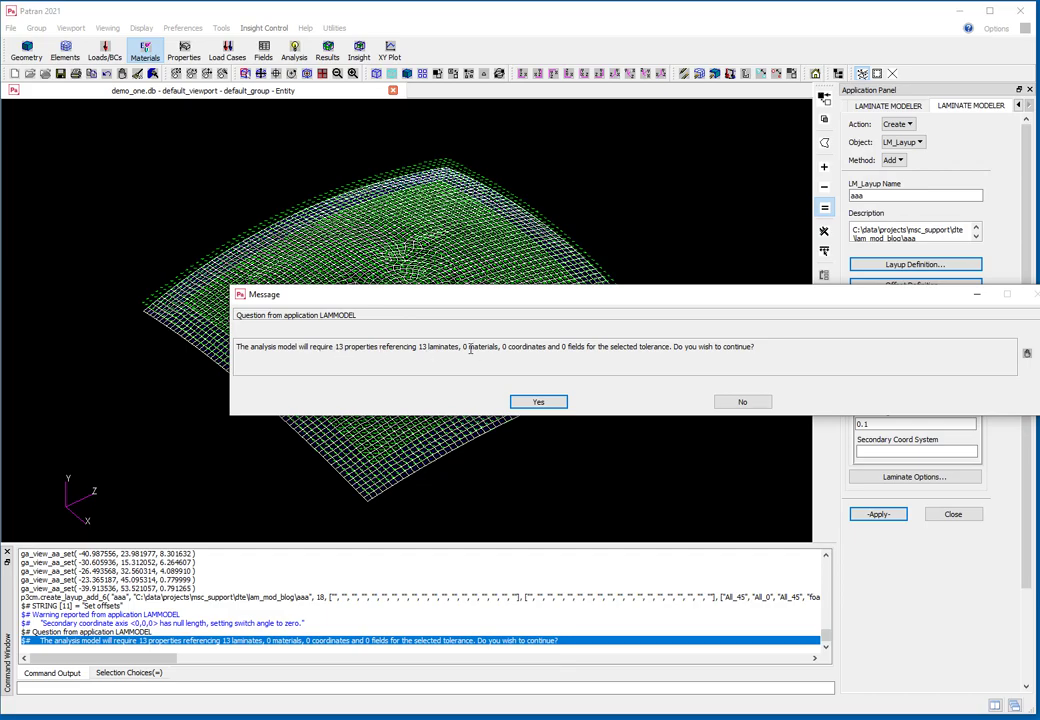
left_click(539, 404)
mouse_move(550, 462)
middle_mouse_down()
mouse_move(543, 446)
mouse_move(563, 488)
mouse_move(557, 474)
middle_mouse_up()
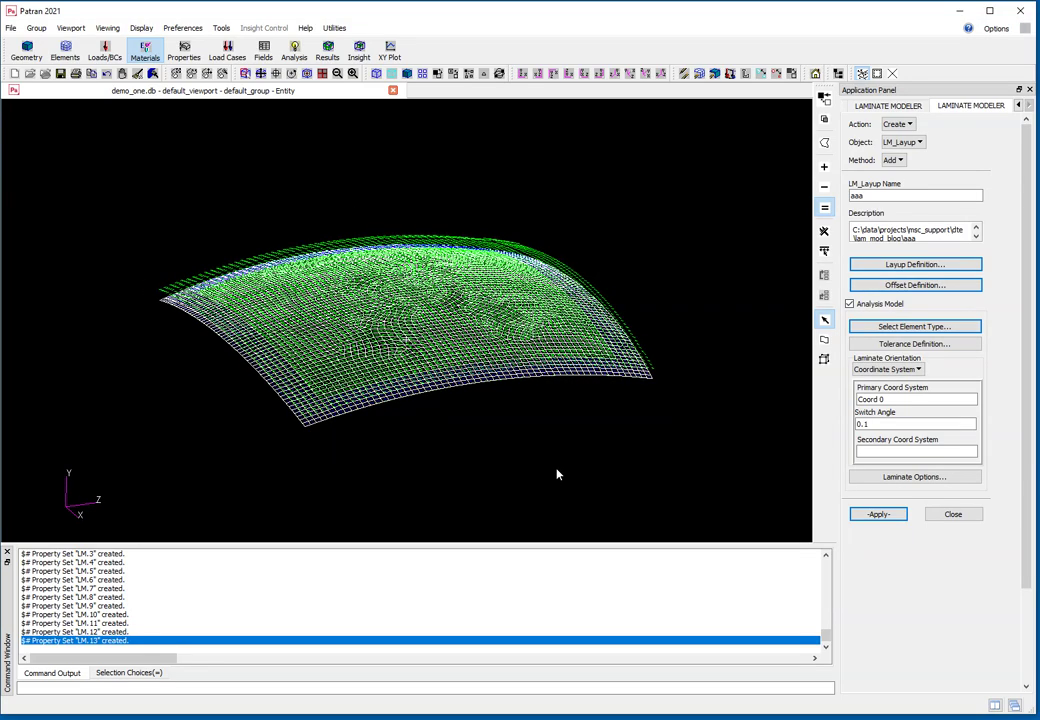
- Examine the generated LM shell property sets and the matching laminated composite materials
left_click(184, 52)
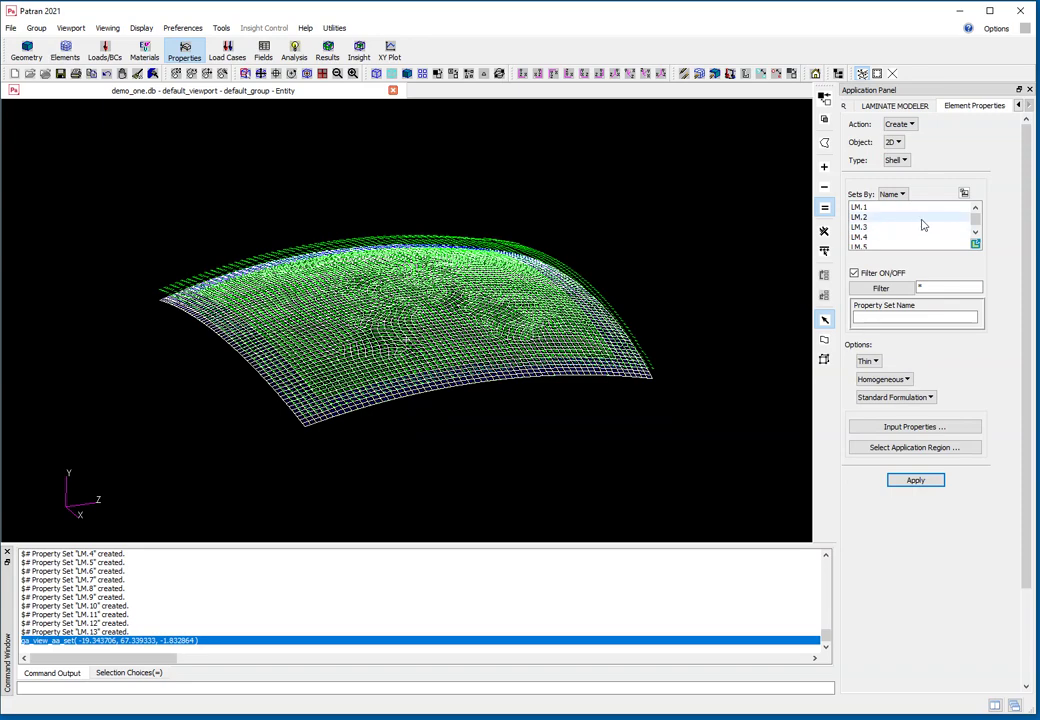
scroll(977, 219, "down", 3)
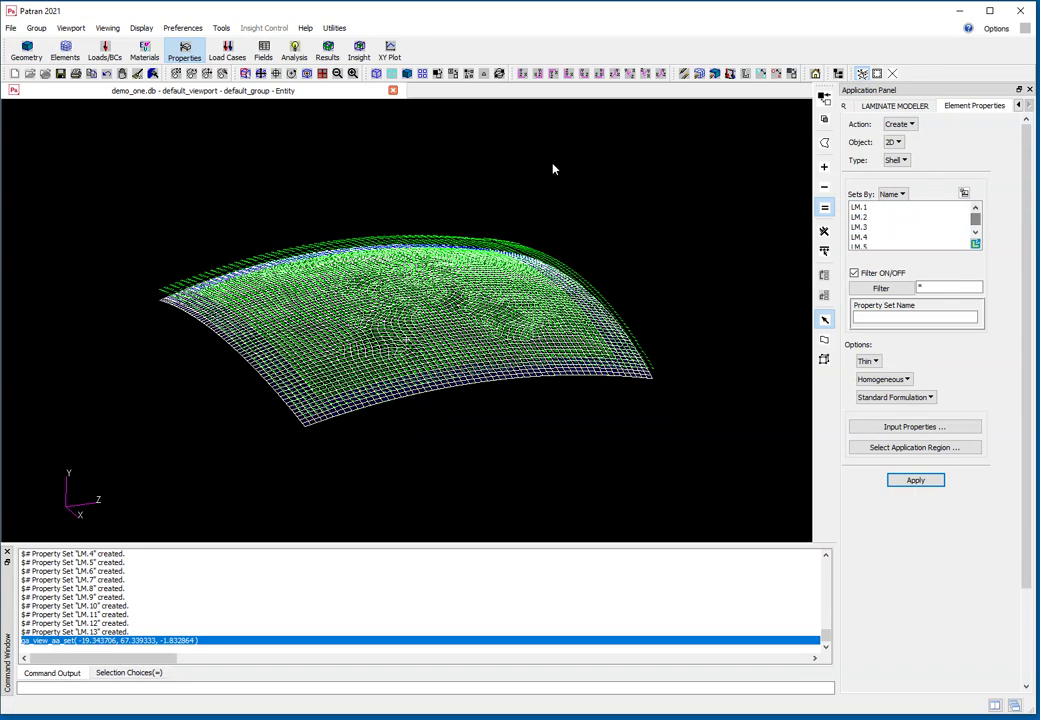
left_click(145, 52)
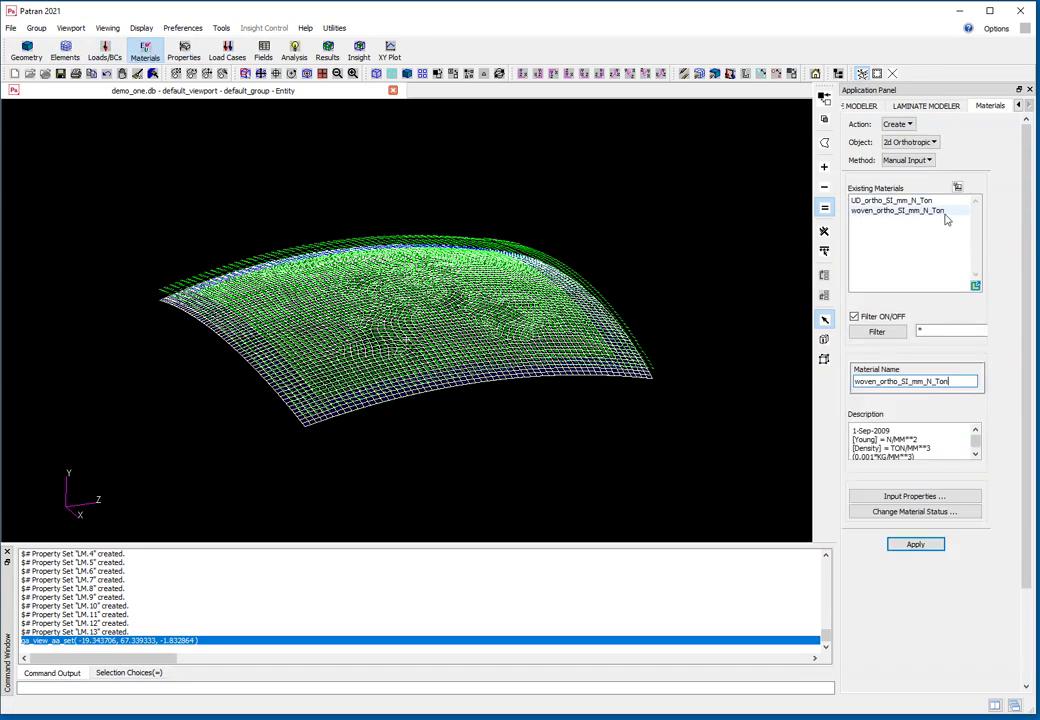
left_click(918, 142)
left_click(910, 246)
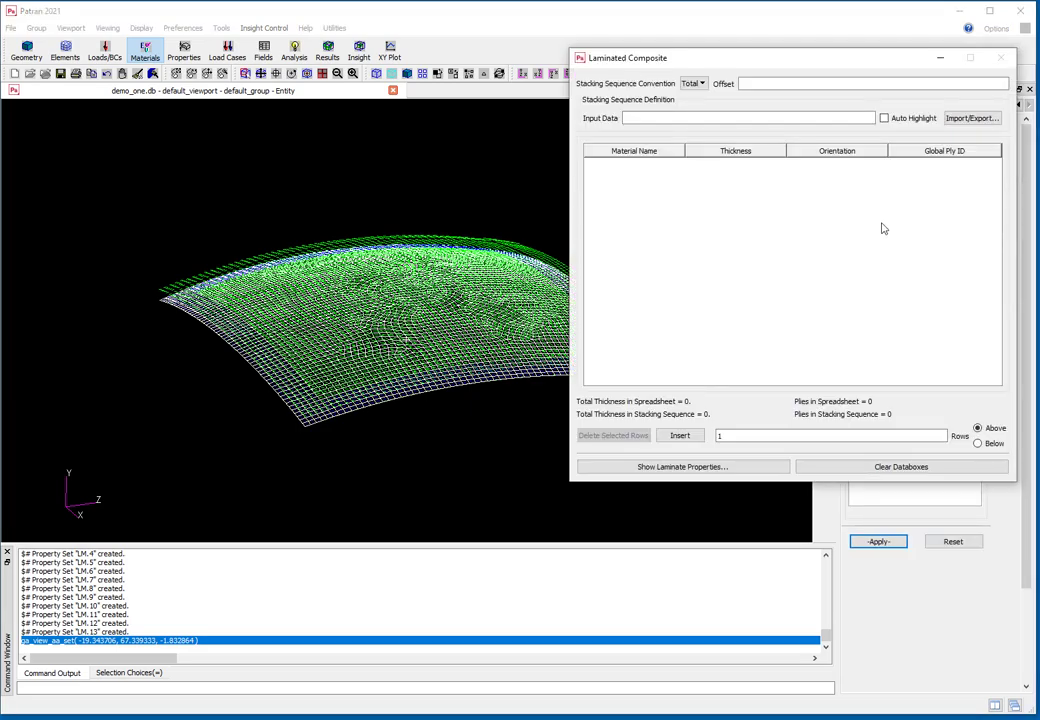
left_click_drag(845, 57, 584, 69)
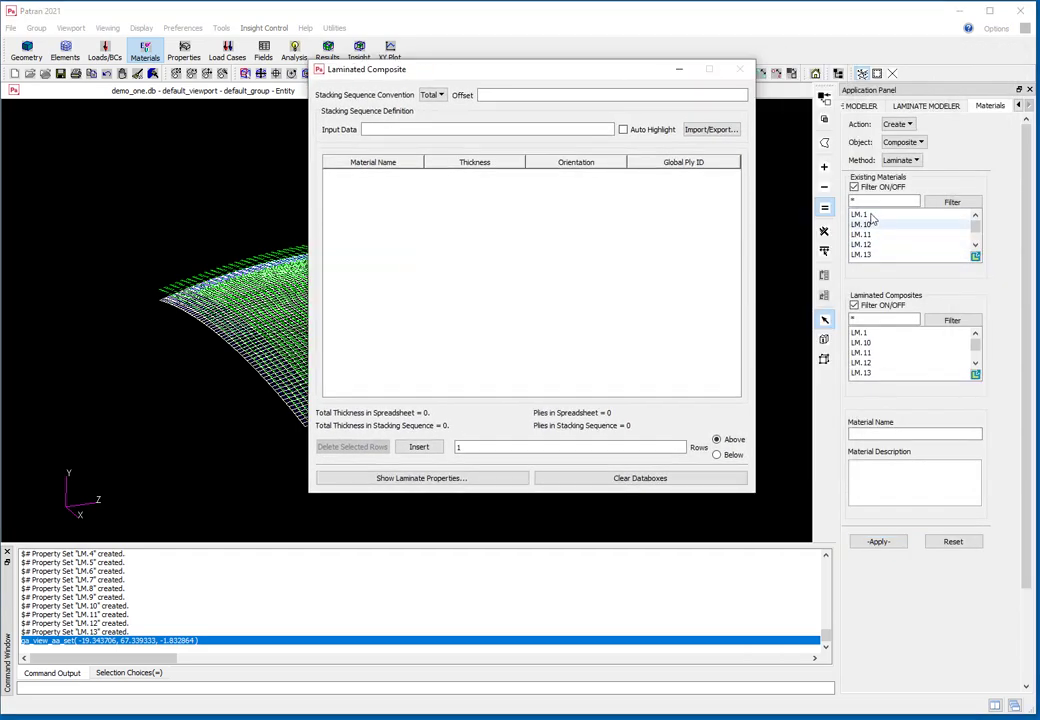
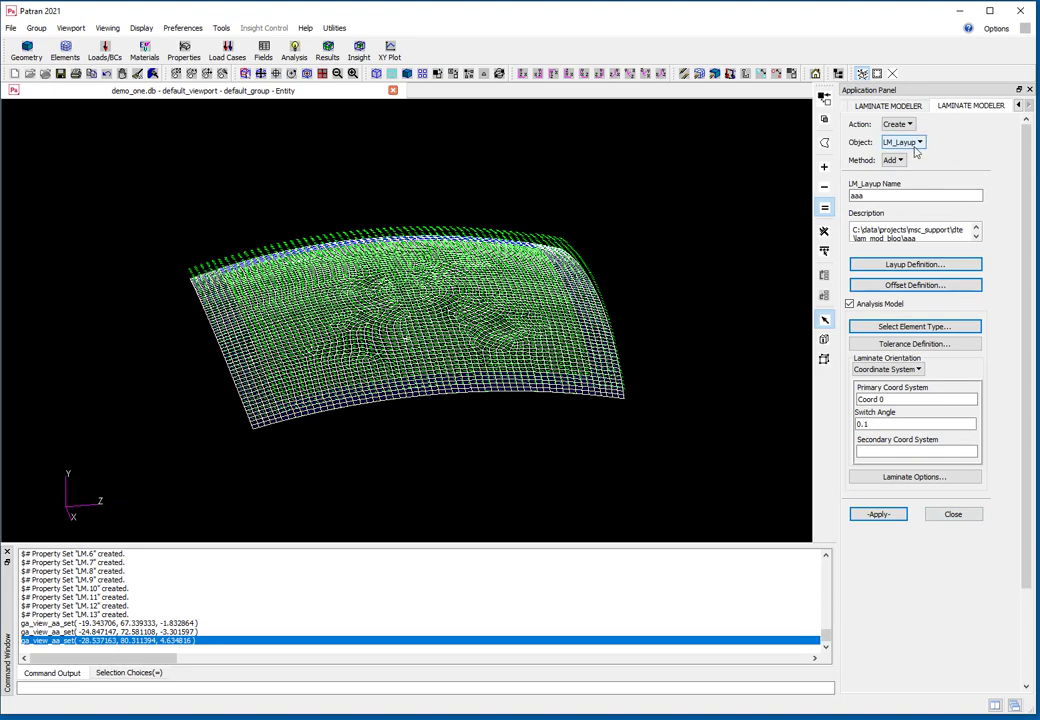
- Create a ply book for all plies of layup aaa with an HTML report, PNG images and DXF flat patterns
left_click(903, 142)
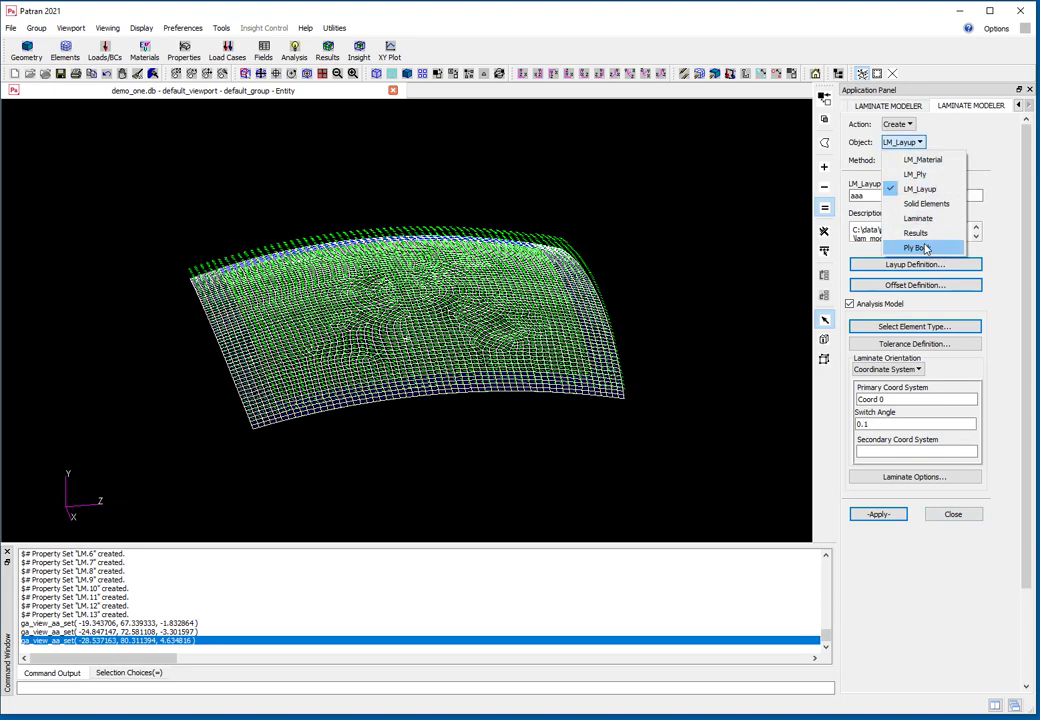
left_click(917, 248)
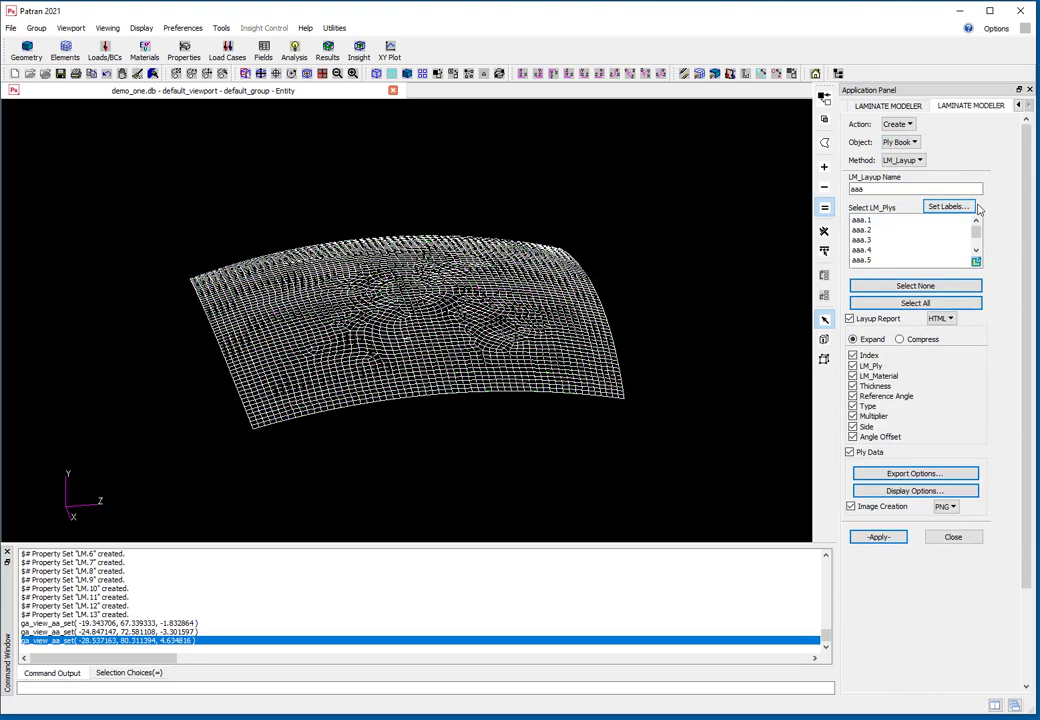
left_click(912, 302)
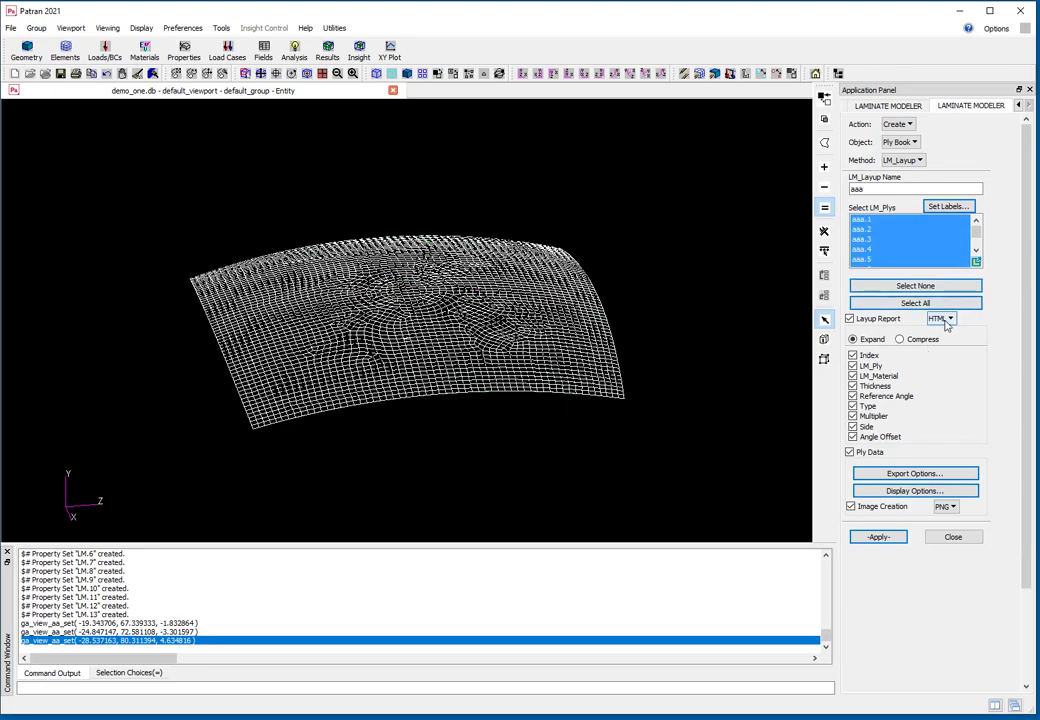
left_click(932, 476)
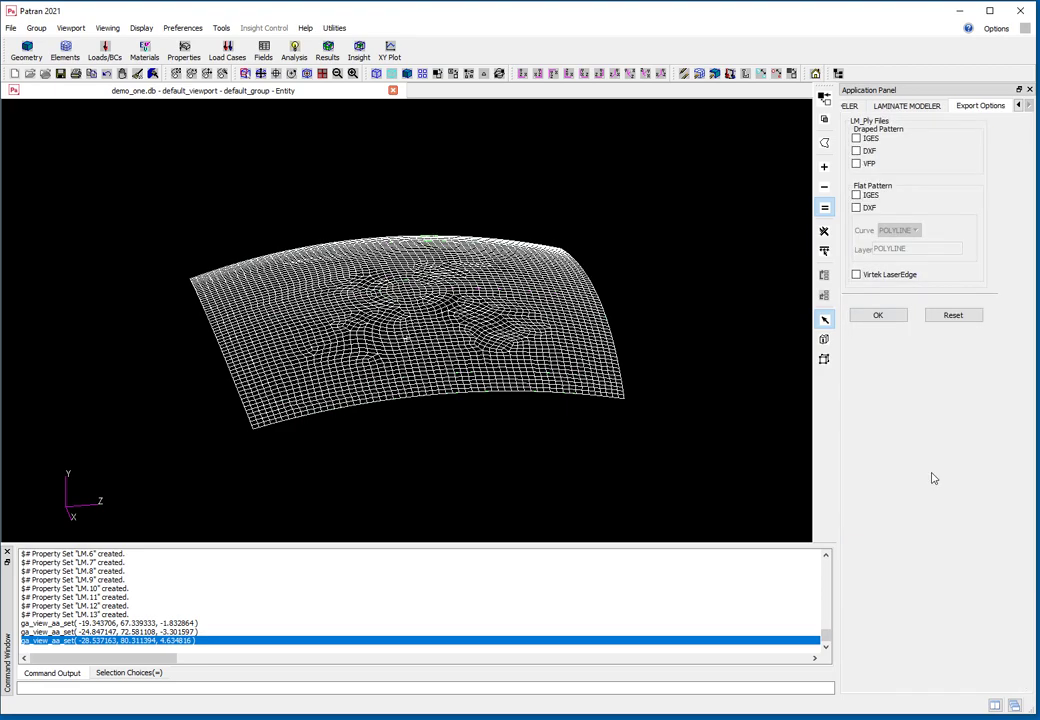
left_click(856, 150)
left_click(856, 150)
left_click(856, 207)
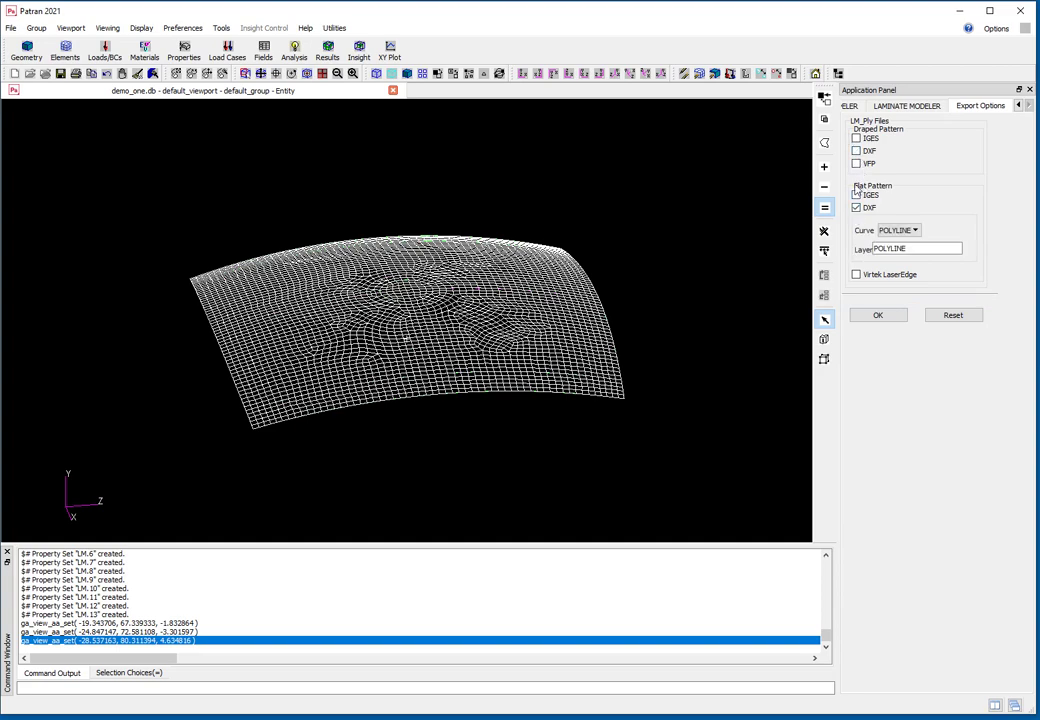
left_click(859, 318)
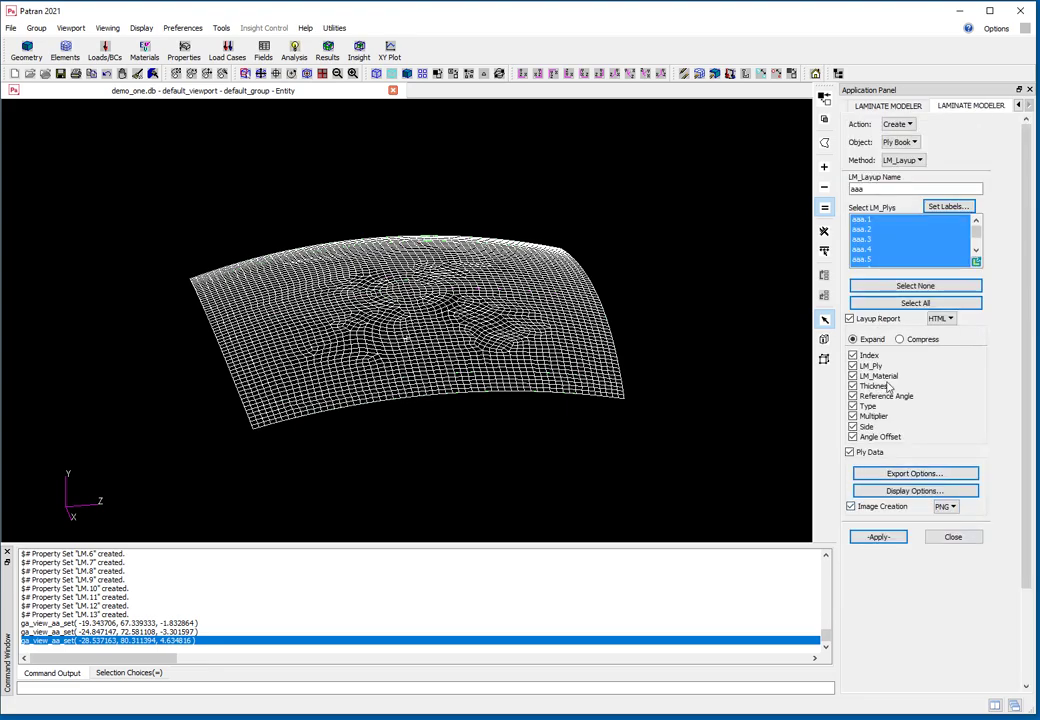
left_click(877, 537)
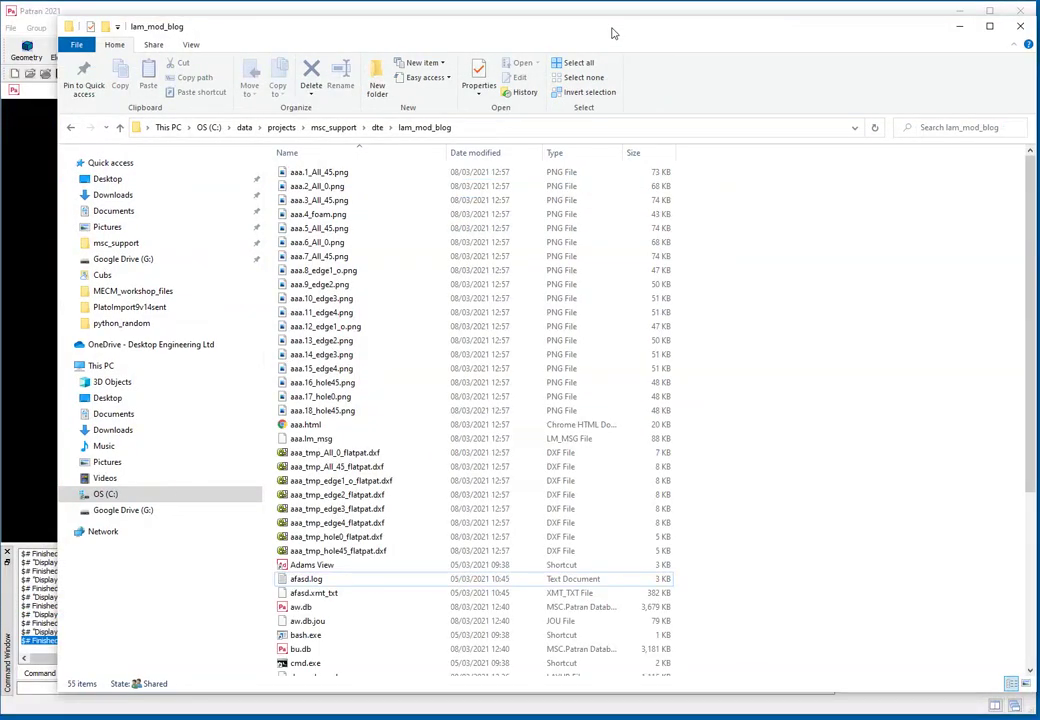
- In File Explorer, look through the ply book files in the lam_mod_blog folder and open the aaa.html report
left_click_drag(613, 29, 593, 35)
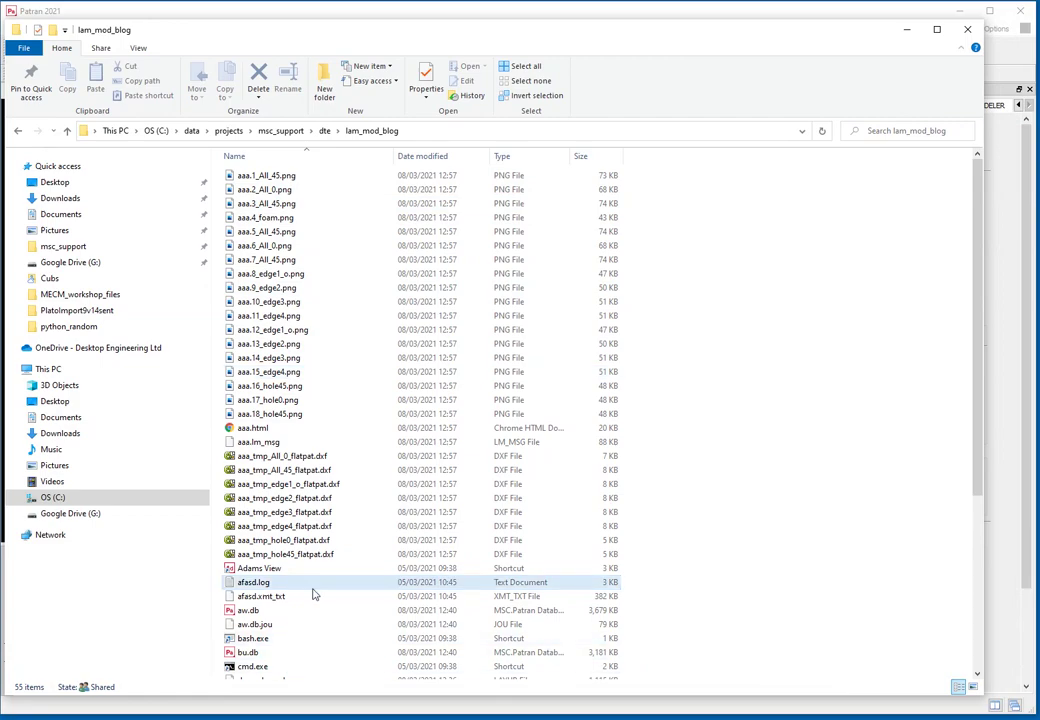
scroll(313, 594, "down", 3)
scroll(330, 400, "up", 2)
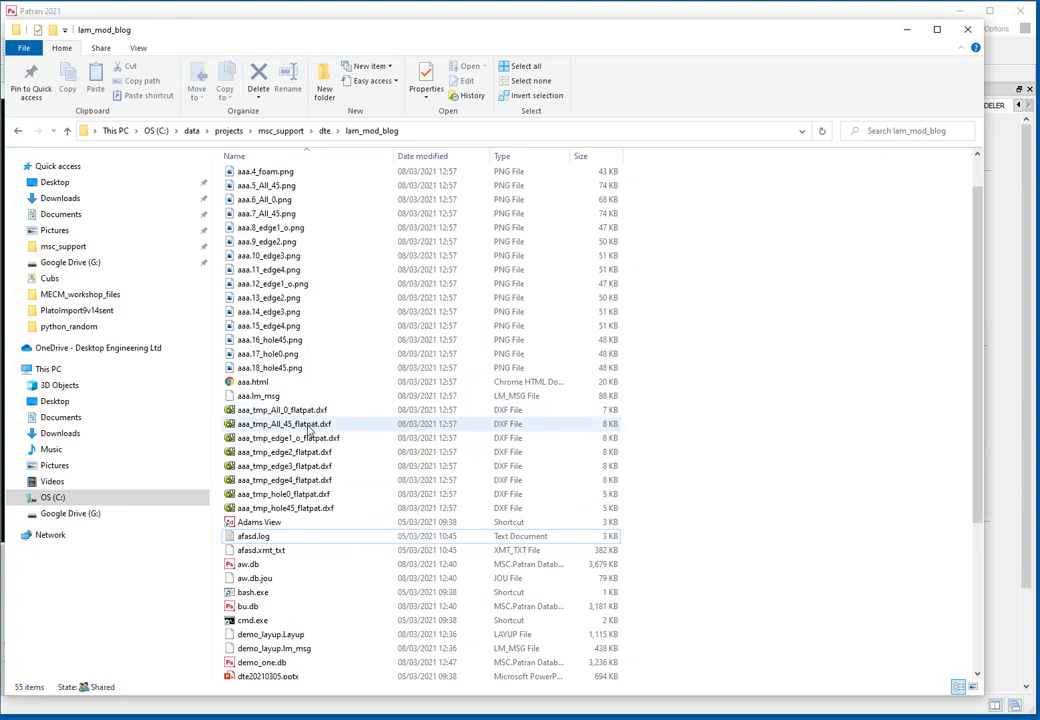
double_click(268, 382)
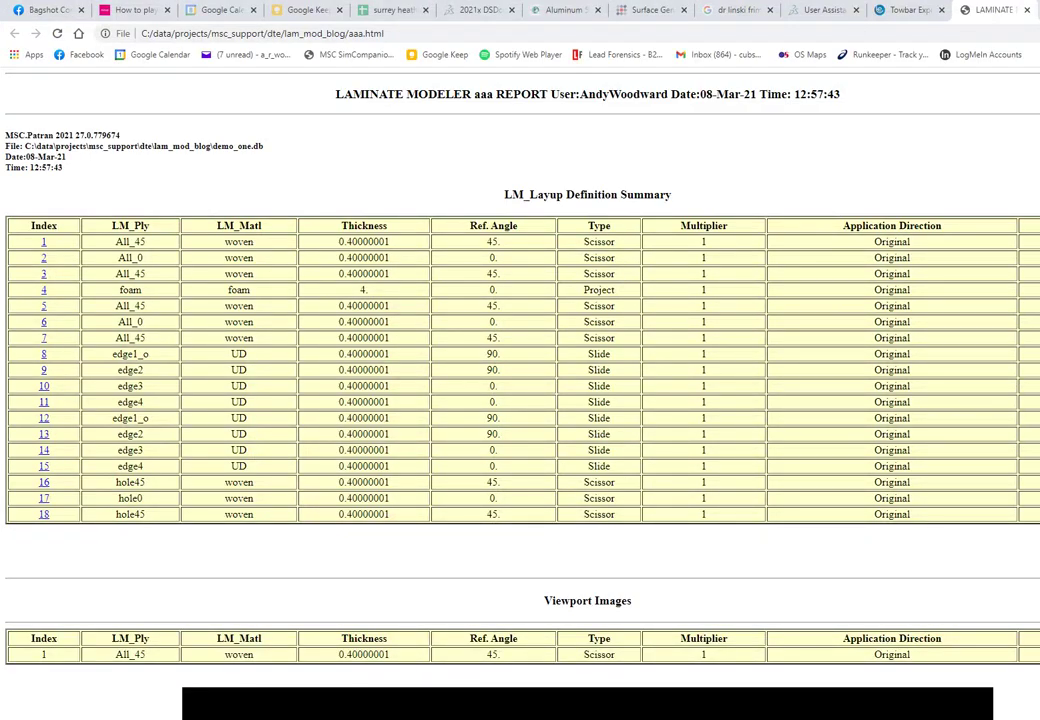
- Examine the report's layup summary table and the ply 5 viewport image, and return to Patran
key("super+Up")
mouse_move(1031, 90)
left_mouse_down()
mouse_move(1028, 123)
mouse_move(1031, 90)
left_mouse_up()
left_click(33, 246)
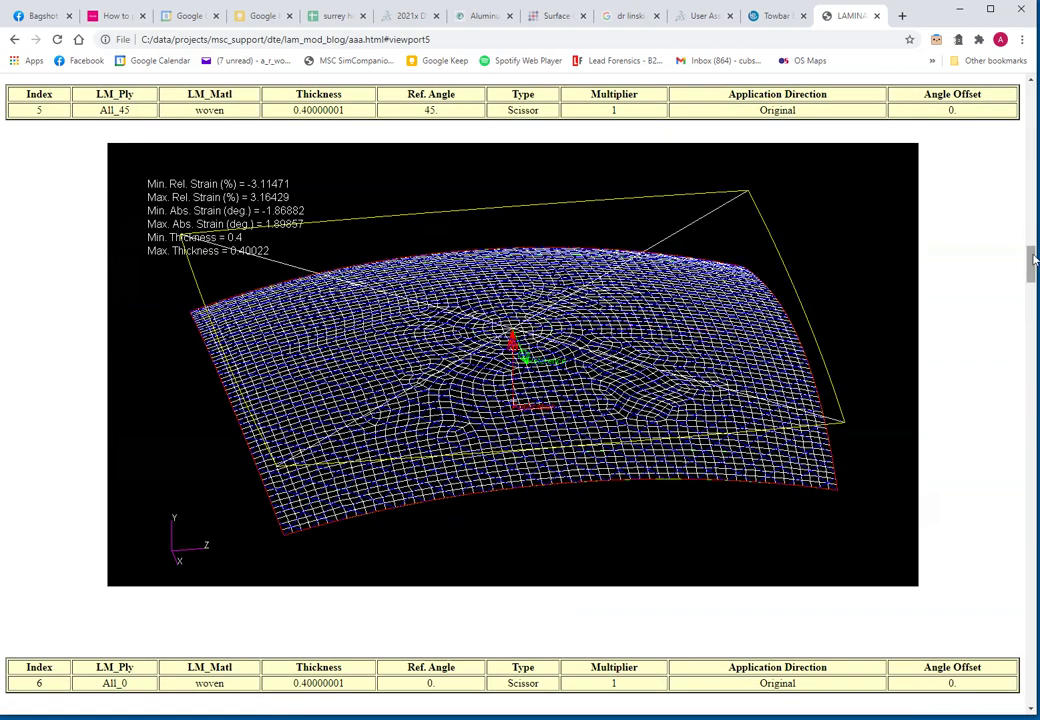
left_click_drag(1034, 260, 1036, 87)
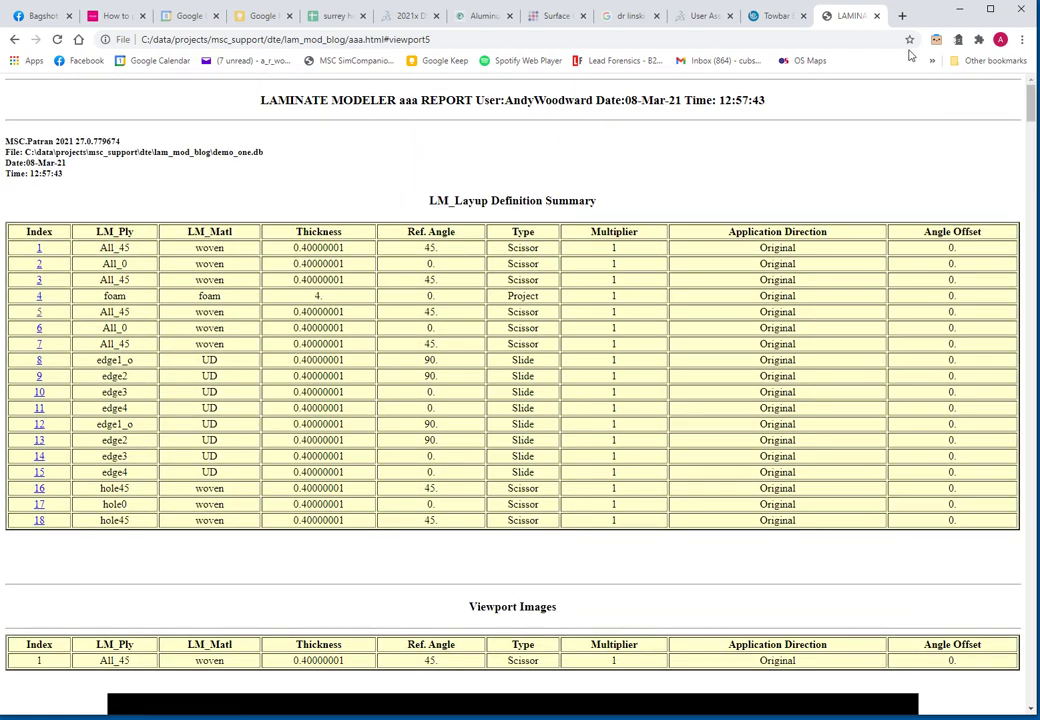
key("alt+Tab")
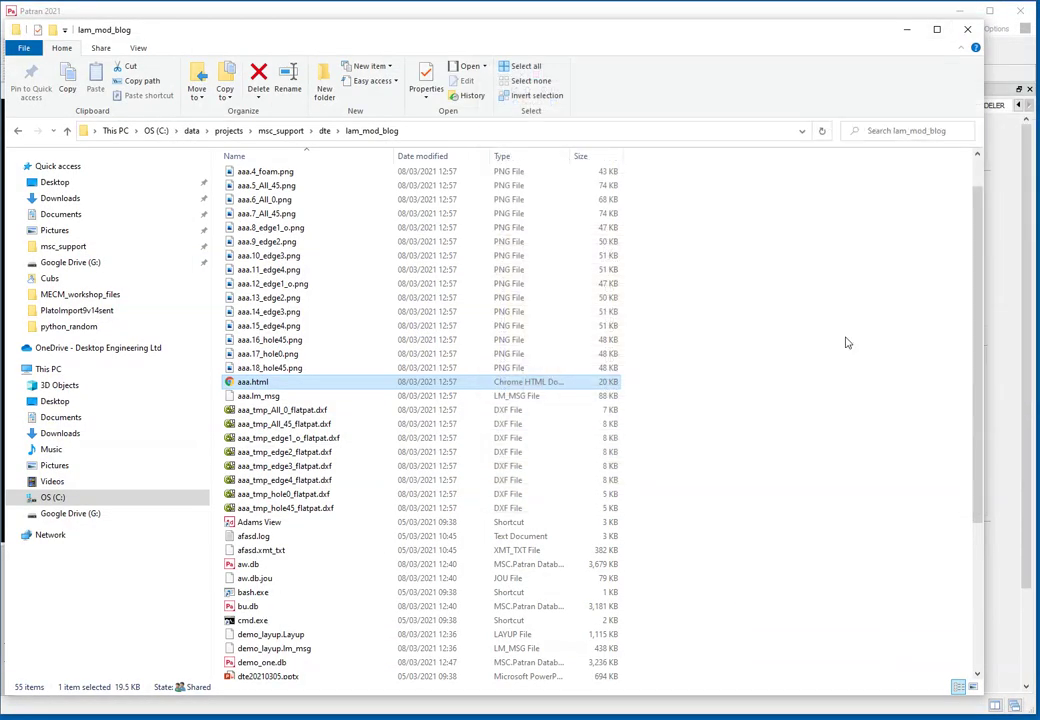
left_click(906, 31)
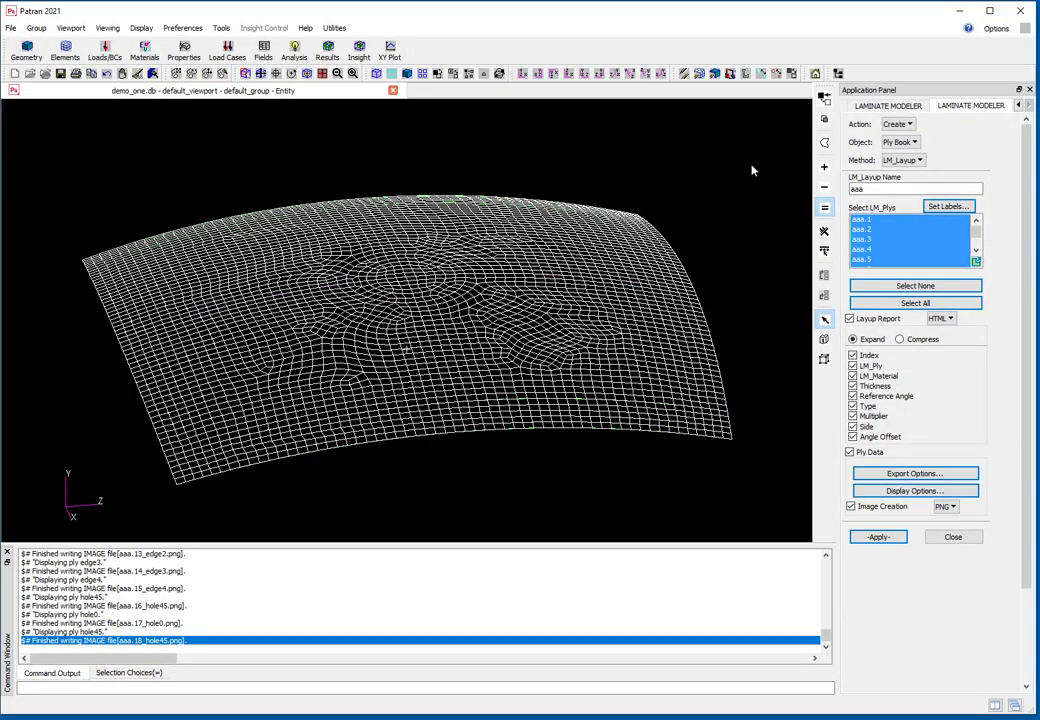
- Create solid elements from the whole layup using Single Element extrusion with 1 element, in group LM_Solid_Elements
left_click(900, 142)
left_click(895, 204)
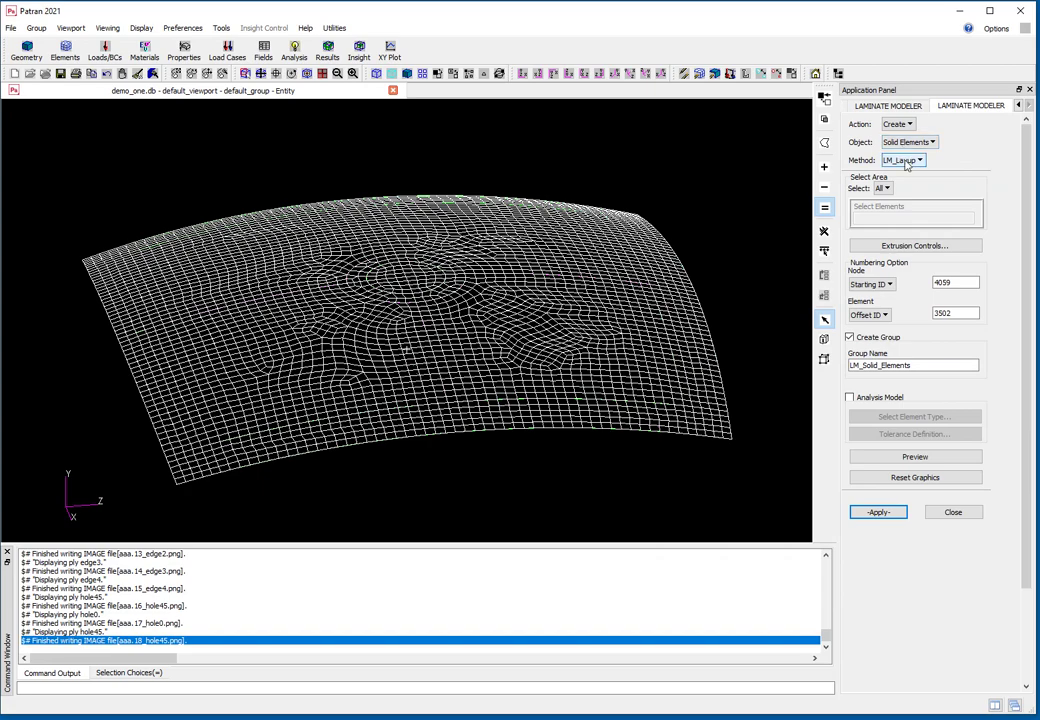
left_click(913, 246)
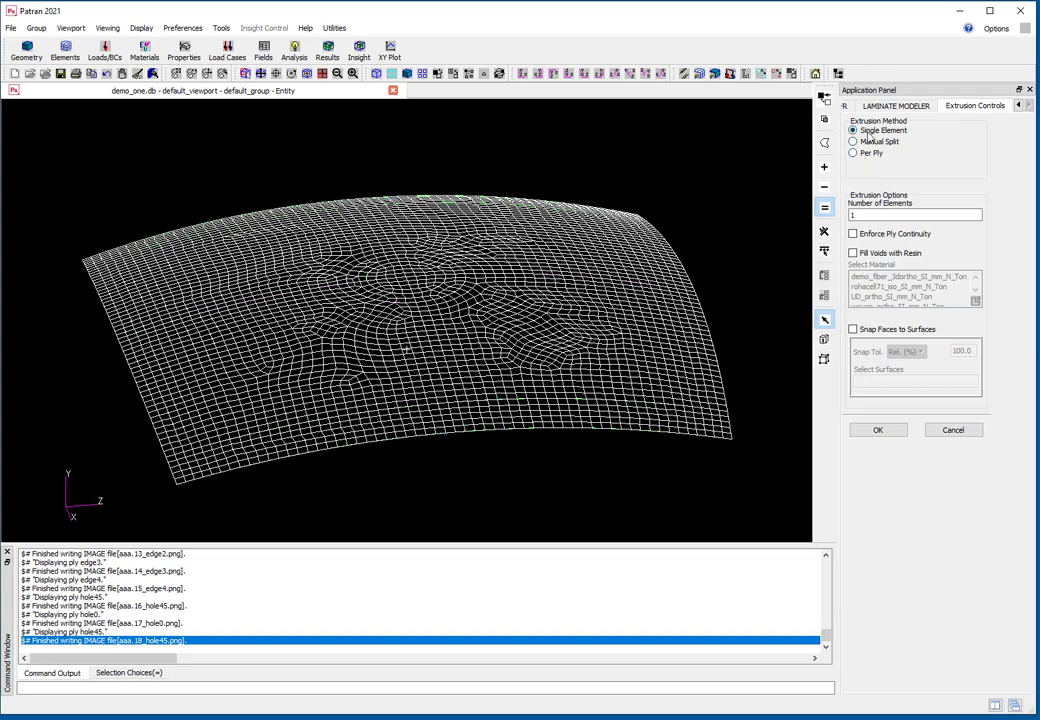
left_click(893, 431)
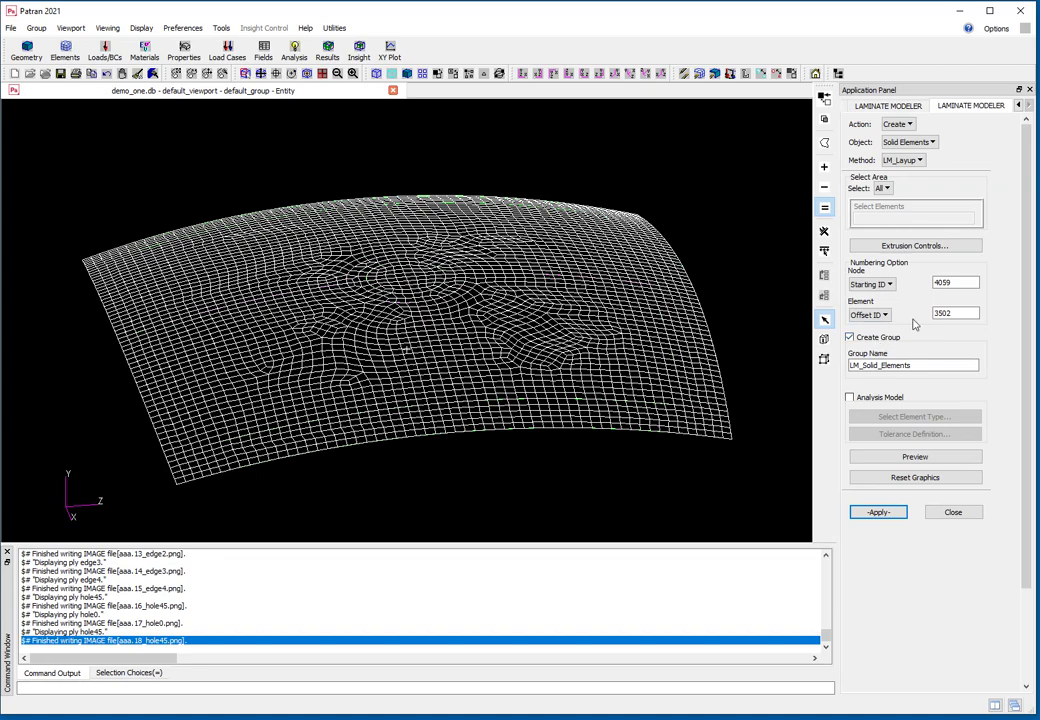
left_click(888, 516)
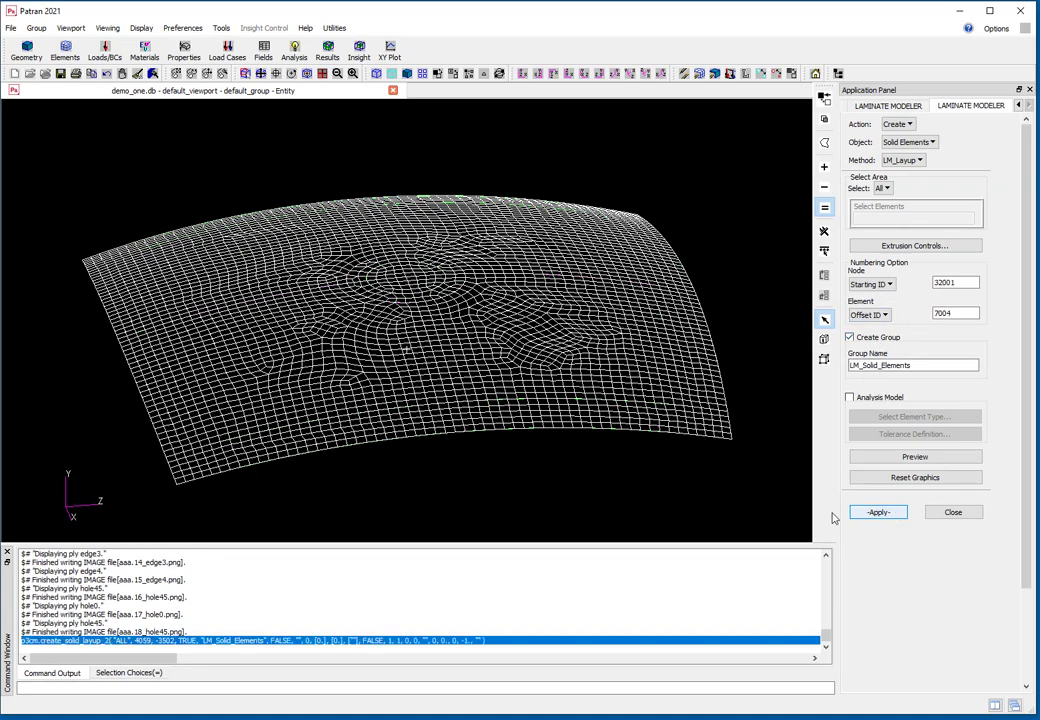
middle_click_drag(618, 463, 590, 478)
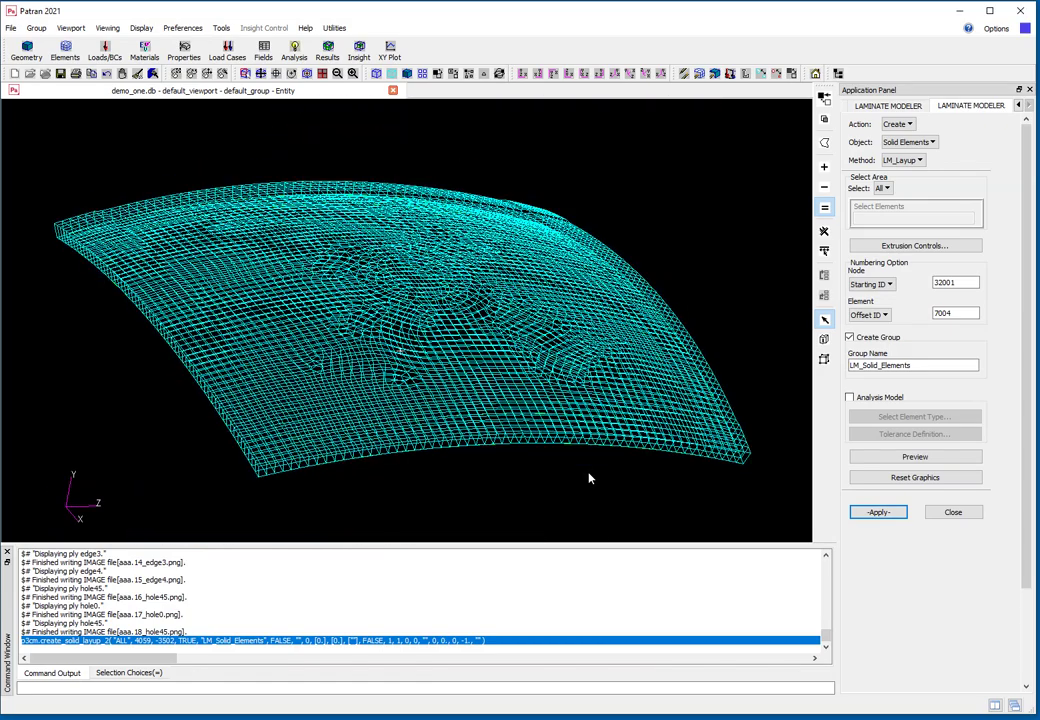
- Display the solid mesh with smooth shading and examine the built-up thickness at the panel edges and hole
left_click(295, 79)
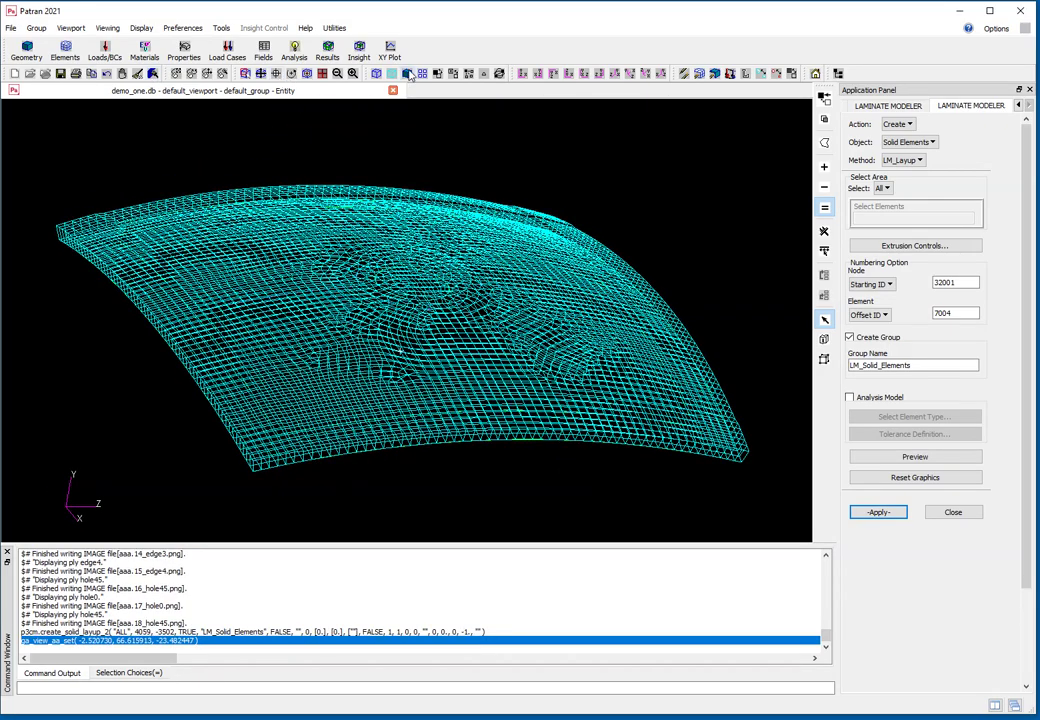
mouse_move(455, 225)
middle_mouse_down()
mouse_move(462, 204)
mouse_move(462, 225)
mouse_move(476, 207)
mouse_move(500, 206)
mouse_move(622, 220)
middle_mouse_up()
mouse_move(450, 376)
middle_mouse_down()
mouse_move(534, 371)
mouse_move(318, 506)
middle_mouse_up()
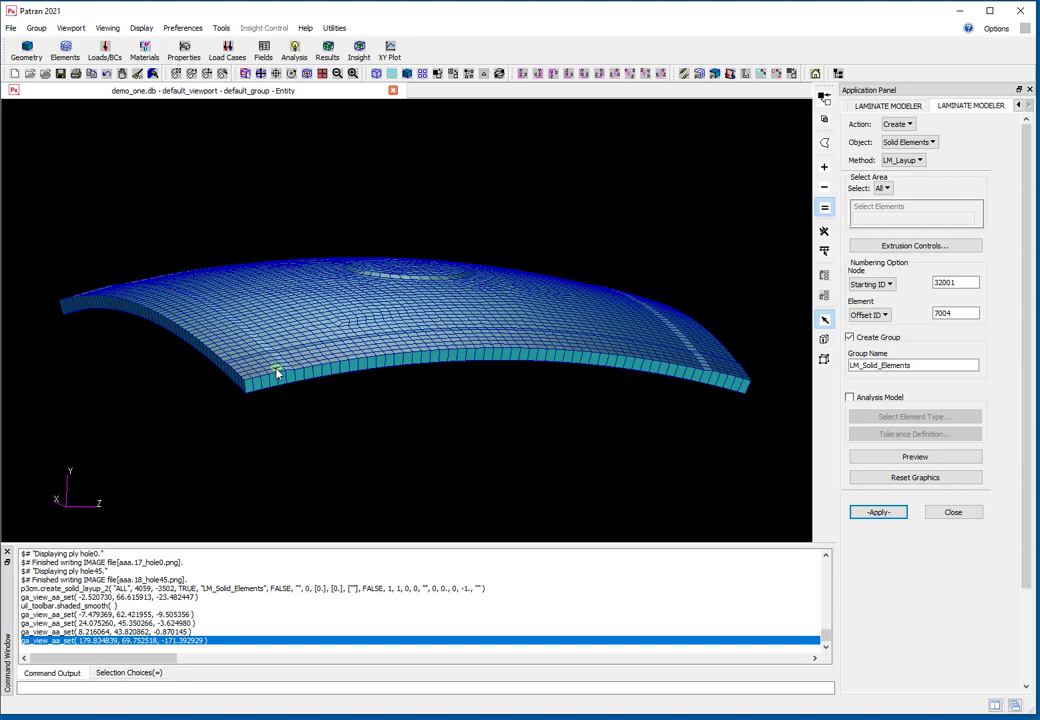
mouse_move(276, 371)
middle_mouse_down()
mouse_move(402, 371)
mouse_move(397, 297)
mouse_move(432, 378)
mouse_move(634, 422)
mouse_move(630, 391)
mouse_move(622, 455)
mouse_move(601, 501)
mouse_move(661, 453)
mouse_move(641, 465)
middle_mouse_up()
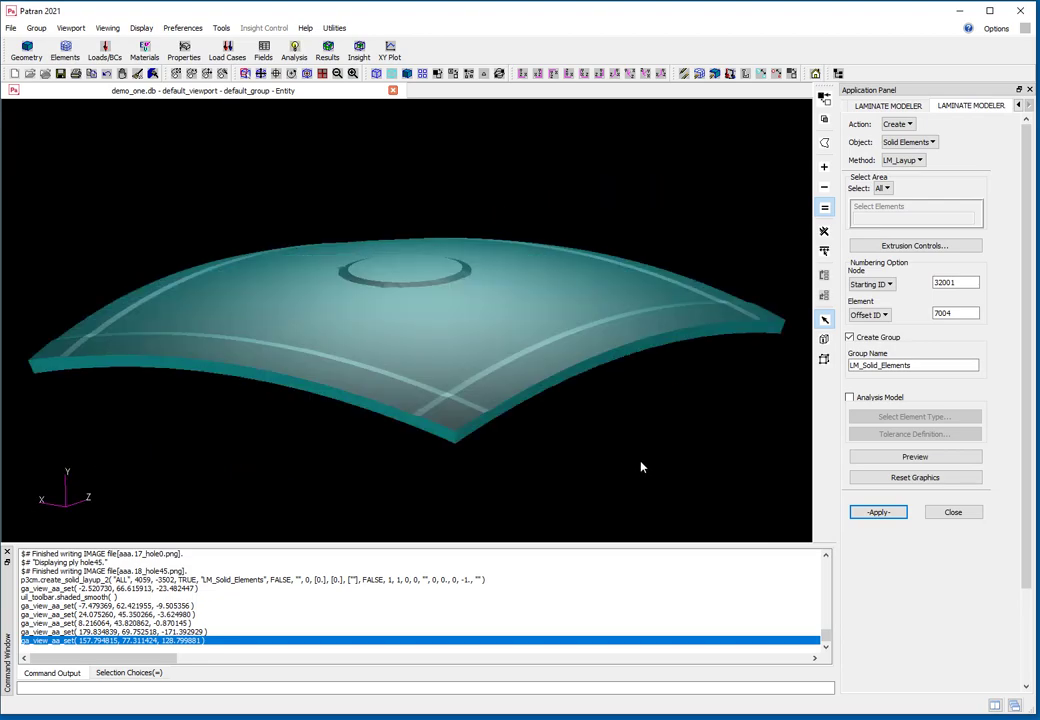